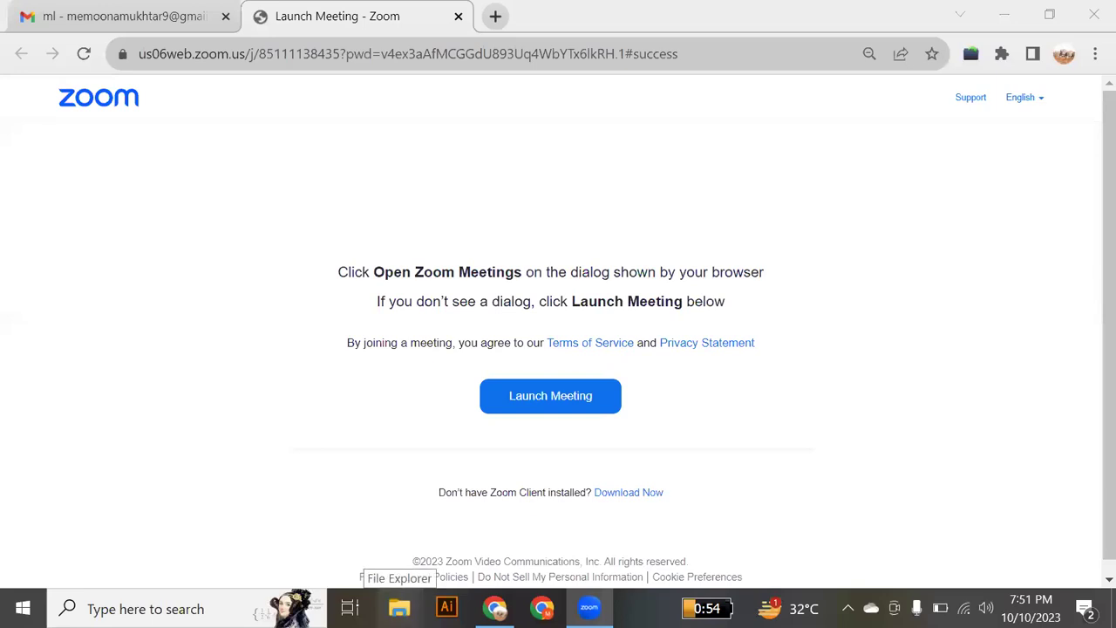
Step: Open the work folder inside New folder (2) on New Volume (E:) in File Explorer
{"action": "left_click", "coordinate": [399, 609]}
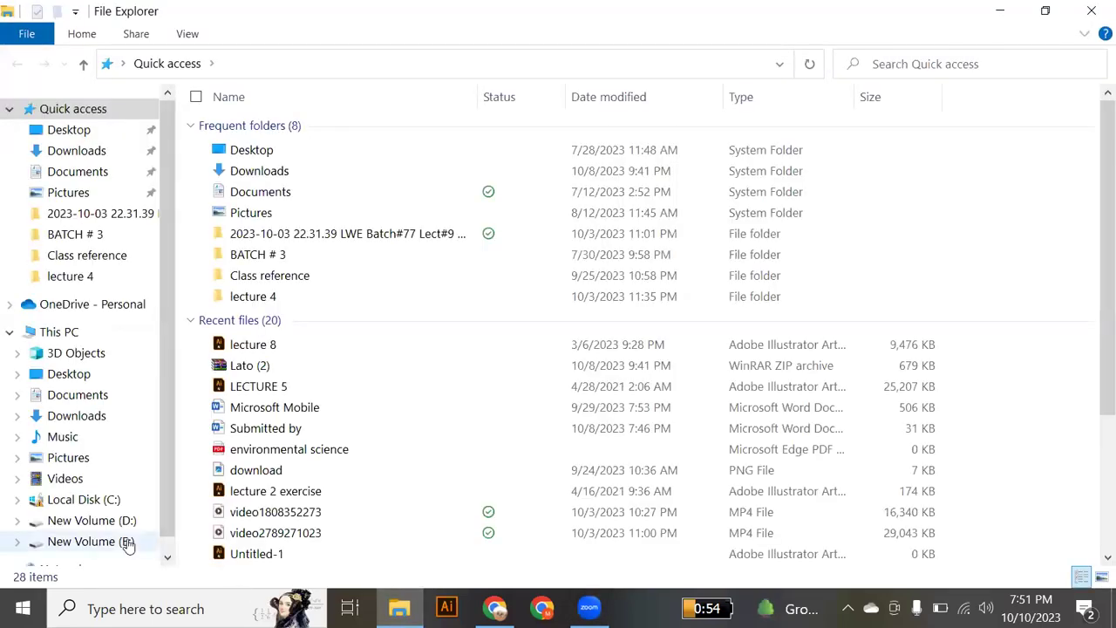
{"action": "left_click", "coordinate": [126, 542]}
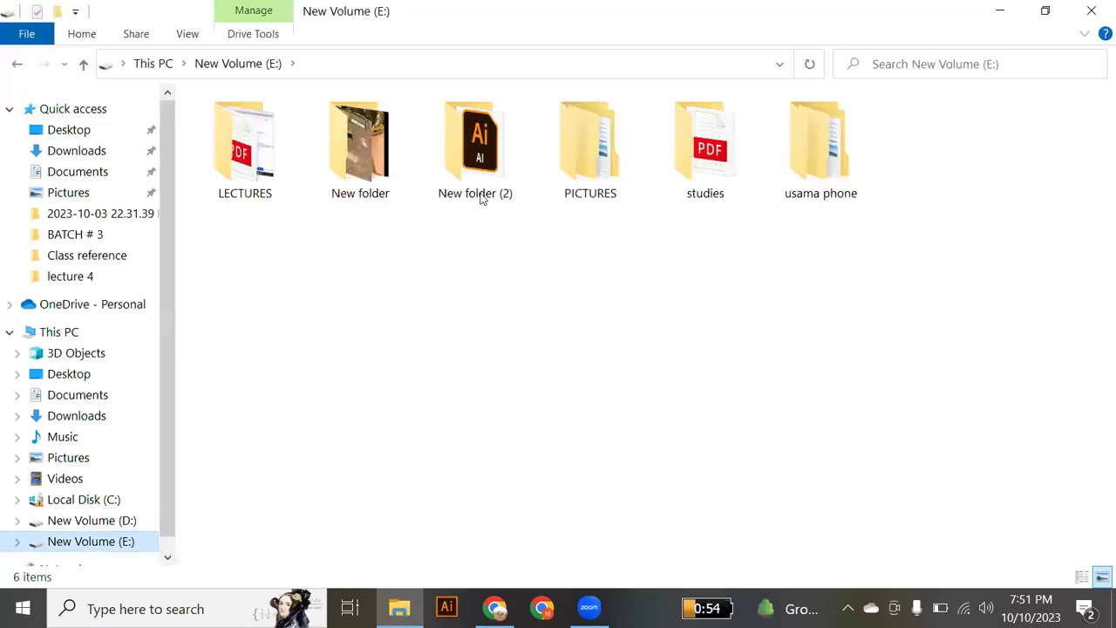
{"action": "double_click", "coordinate": [482, 195]}
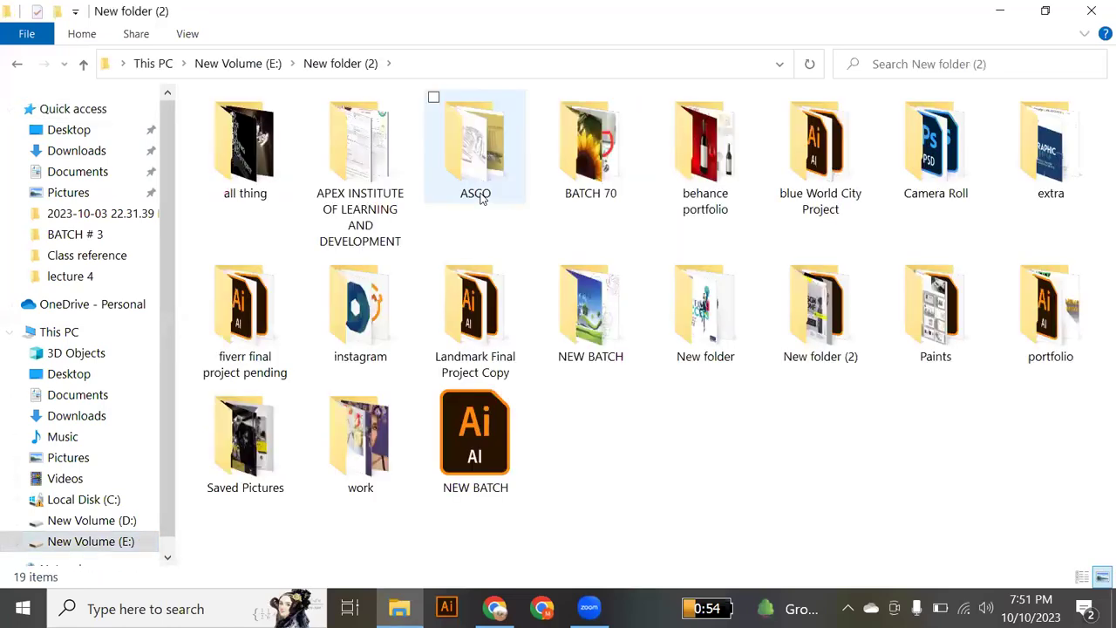
{"action": "double_click", "coordinate": [373, 423]}
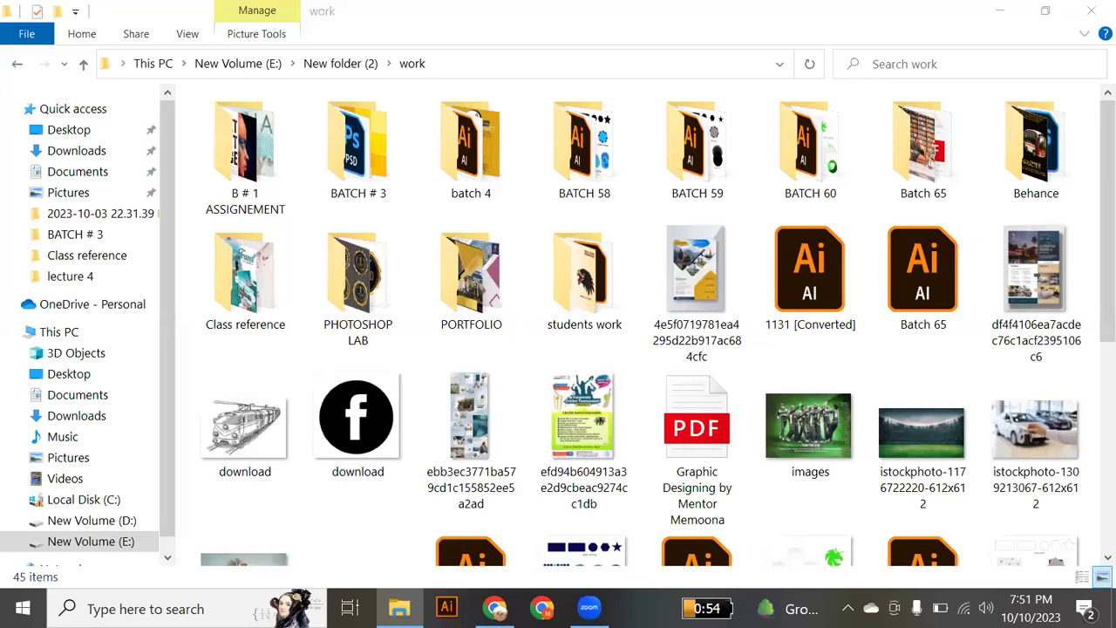
Step: Search the computer for "phot" and launch Adobe Photoshop 2021
{"action": "key", "text": "super+s"}
{"action": "type", "text": "phot"}
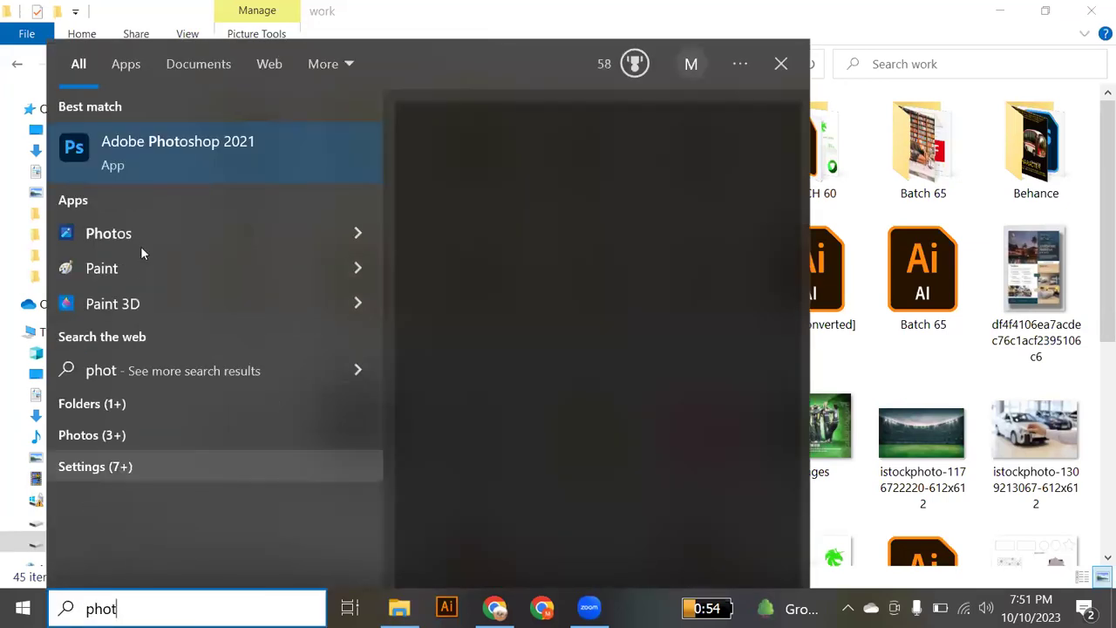
{"action": "left_click", "coordinate": [271, 155]}
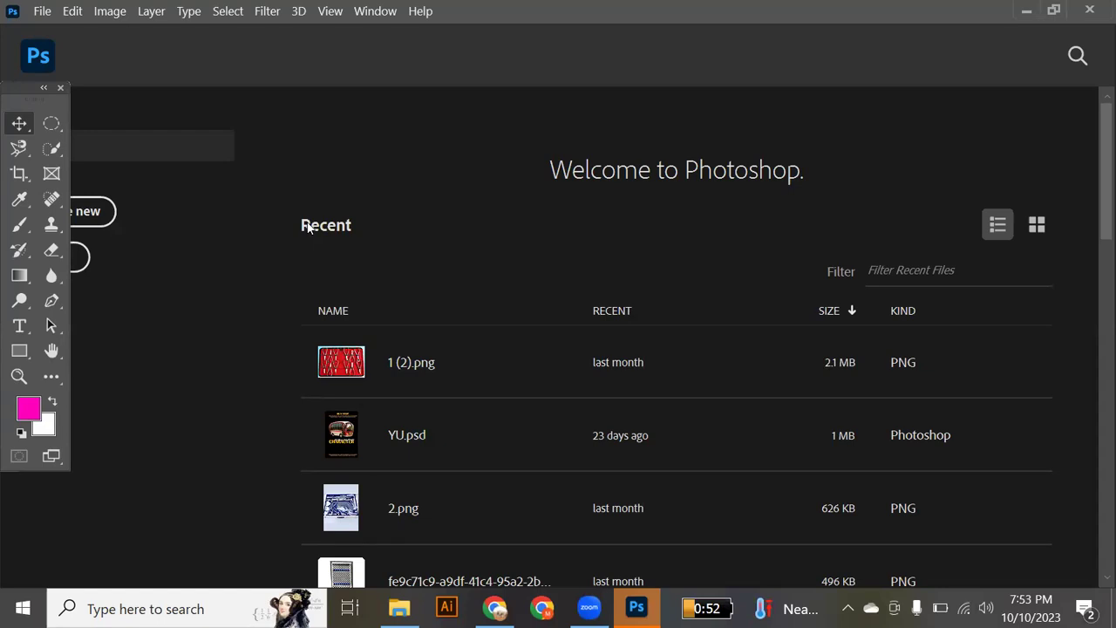
Step: Start a new document and show the Print presets
{"action": "left_click", "coordinate": [39, 13]}
{"action": "left_click", "coordinate": [87, 15]}
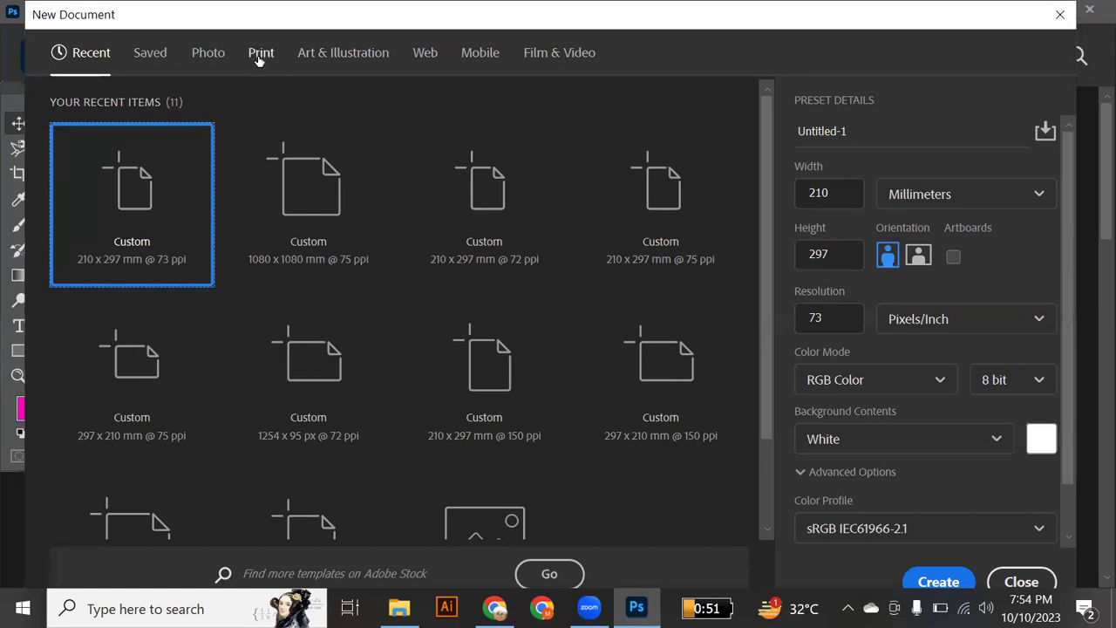
{"action": "left_click", "coordinate": [258, 57]}
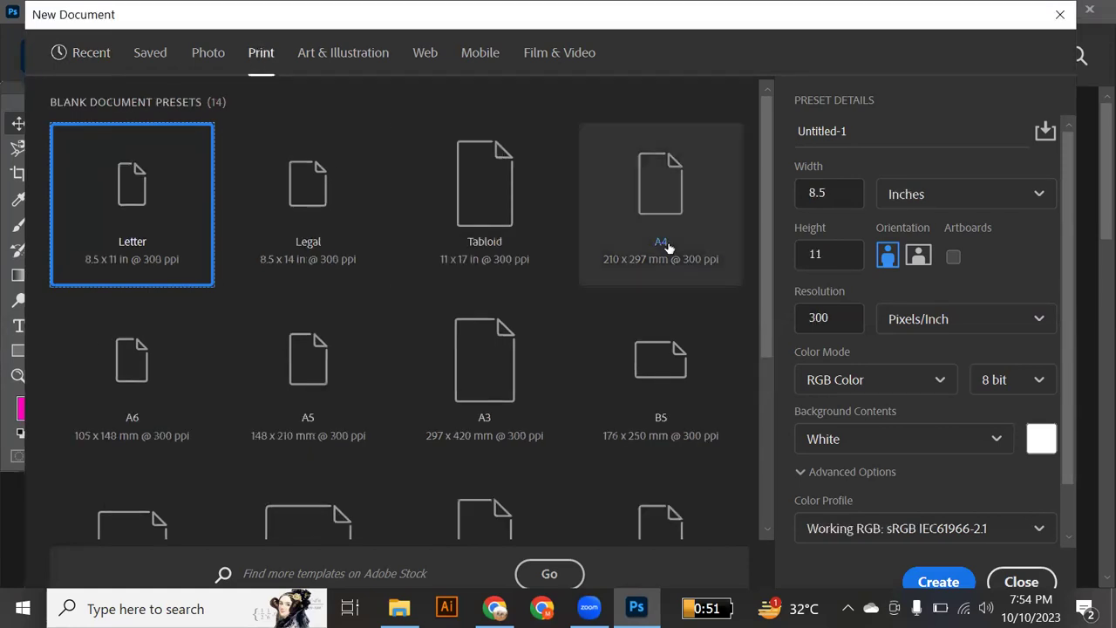
Step: Try to set the new document's width and height to 1080 inches
{"action": "double_click", "coordinate": [832, 201]}
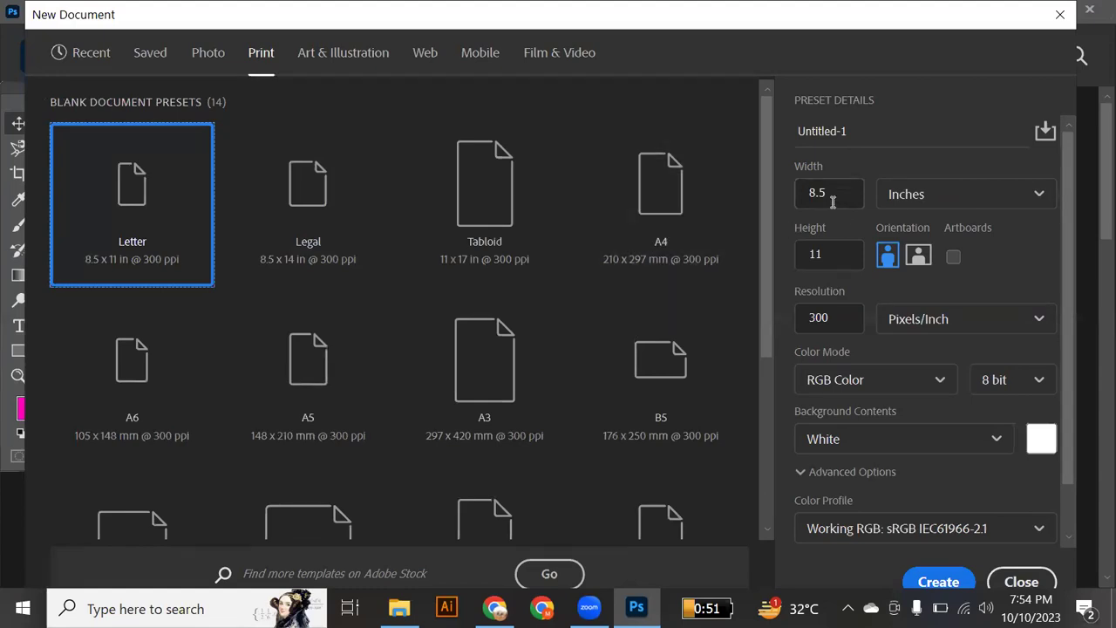
{"action": "type", "text": "1080"}
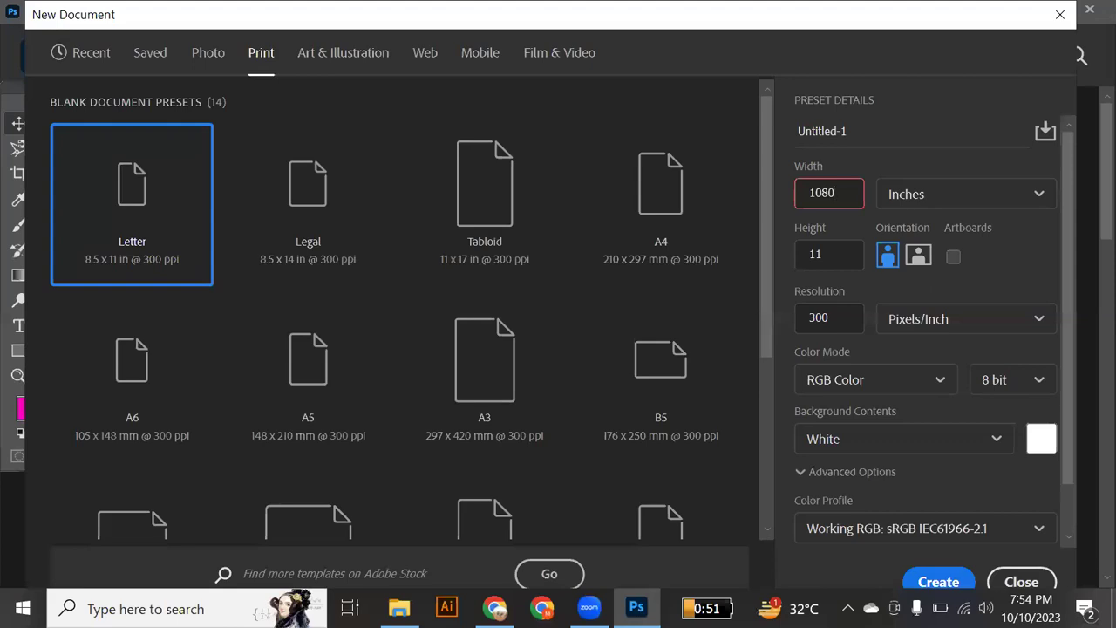
{"action": "left_click", "coordinate": [843, 253]}
{"action": "key", "text": "BackSpace"}
{"action": "key", "text": "BackSpace"}
{"action": "type", "text": "1080"}
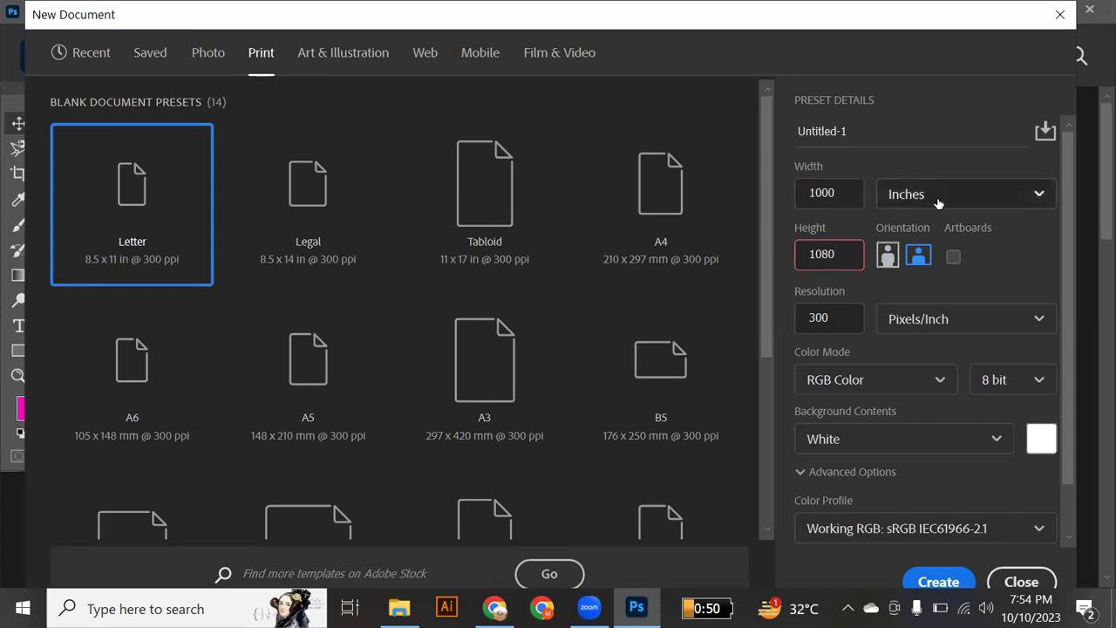
Step: Change the new document's size unit to Pixels, and finally to Millimeters
{"action": "left_click", "coordinate": [1041, 203]}
{"action": "left_click", "coordinate": [1041, 203]}
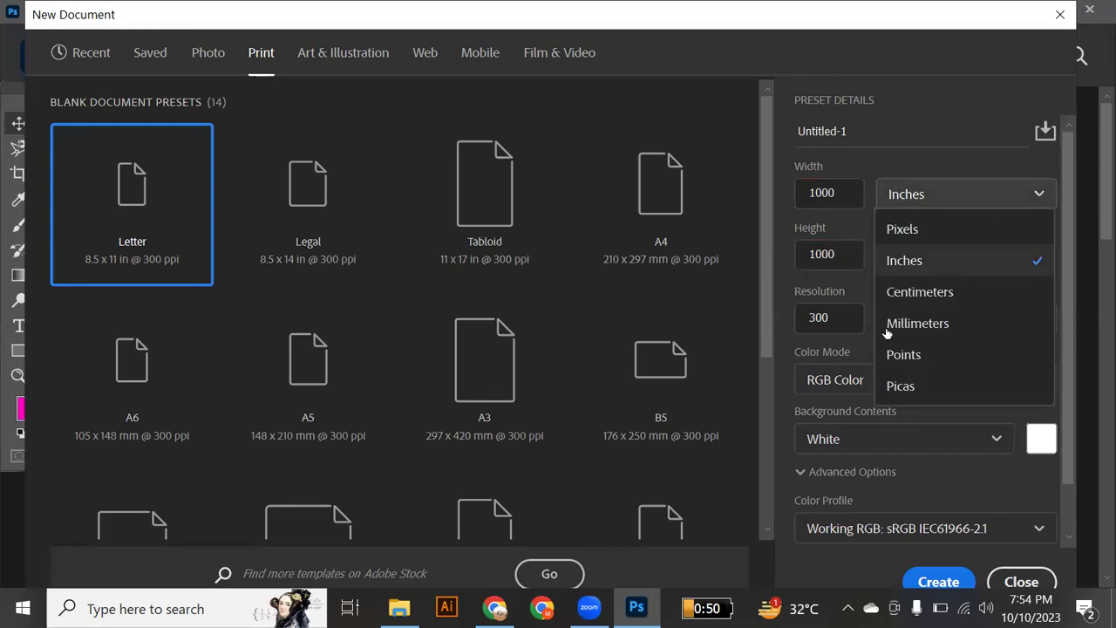
{"action": "left_click", "coordinate": [922, 228]}
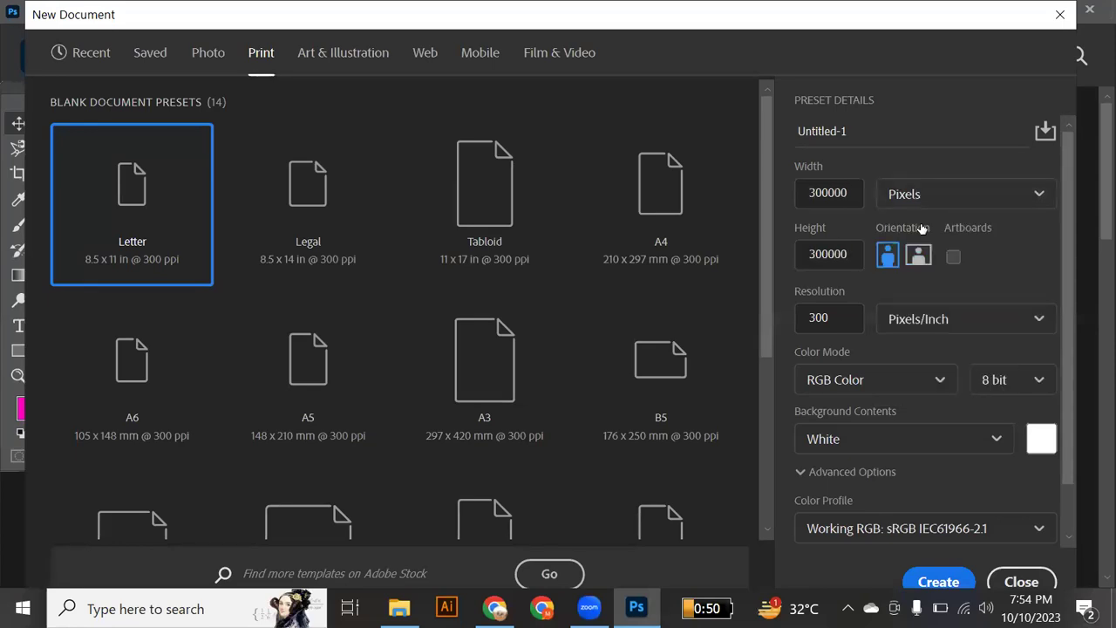
{"action": "left_click", "coordinate": [1043, 196]}
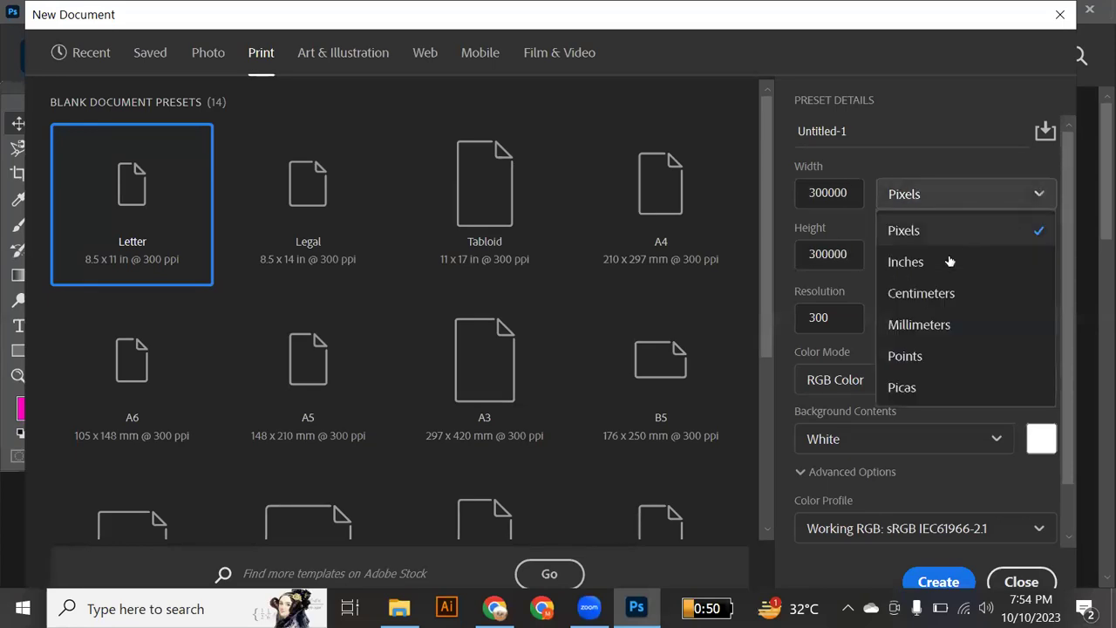
{"action": "left_click", "coordinate": [936, 324]}
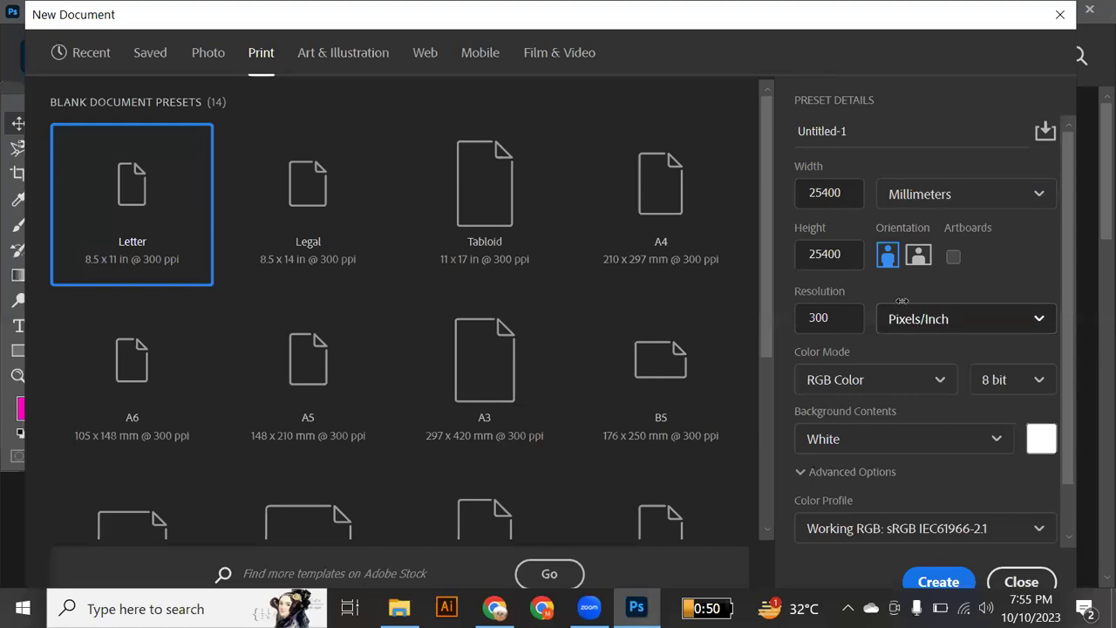
Step: Set the new document's width to 1080 mm
{"action": "left_click", "coordinate": [843, 196]}
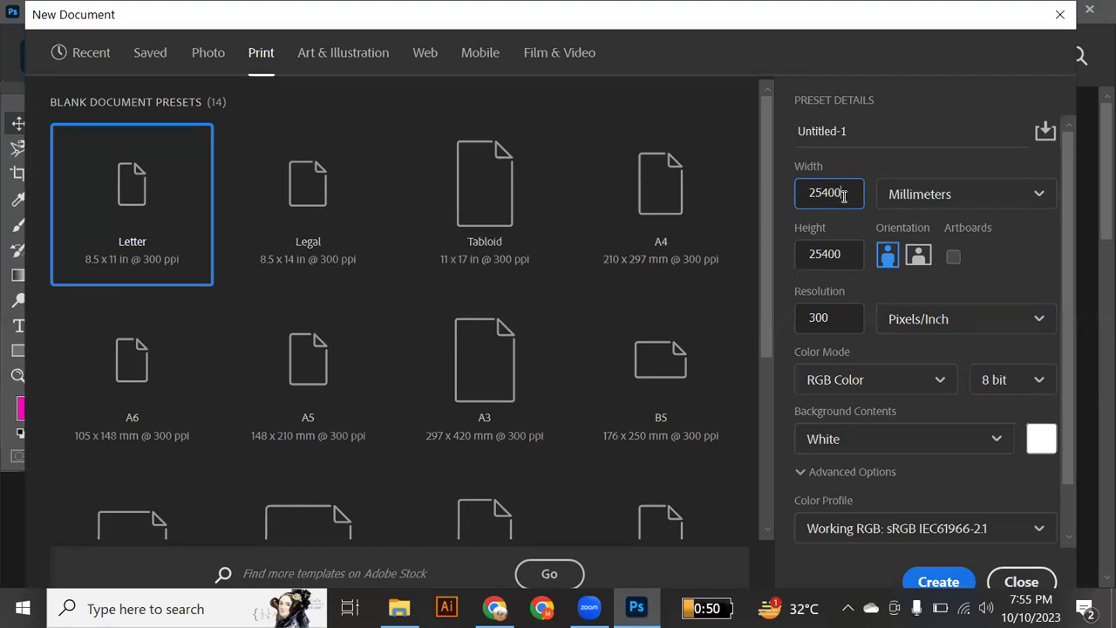
{"action": "key", "text": "BackSpace"}
{"action": "key", "text": "BackSpace"}
{"action": "key", "text": "BackSpace"}
{"action": "key", "text": "BackSpace"}
{"action": "key", "text": "BackSpace"}
{"action": "type", "text": "1080"}
Step: Set the new document's height to 1080 mm
{"action": "left_click", "coordinate": [846, 254]}
{"action": "type", "text": "1"}
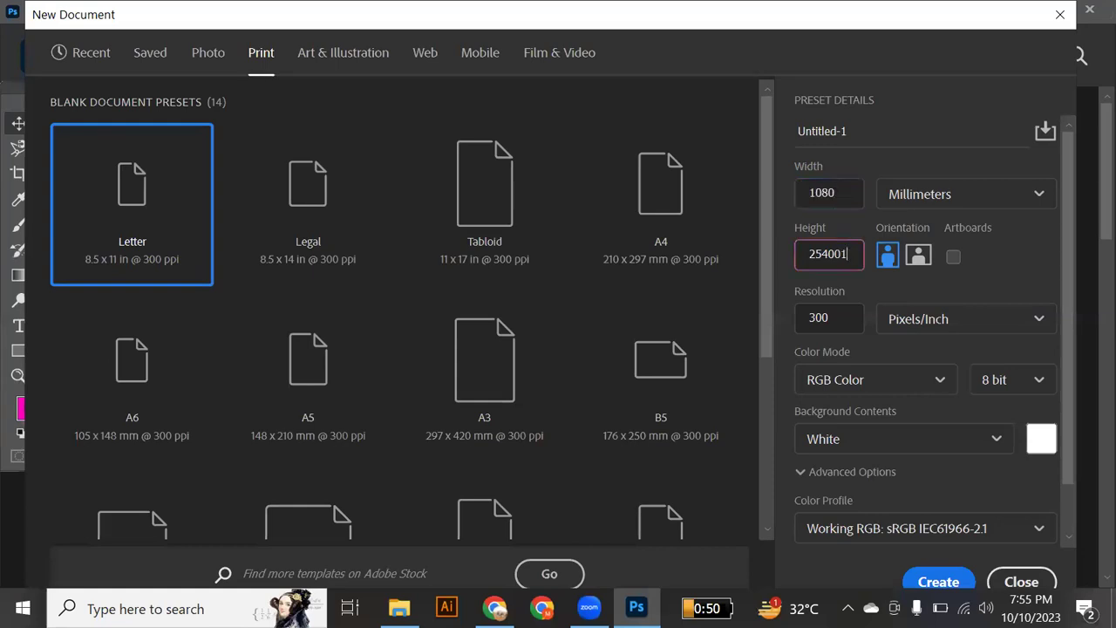
{"action": "key", "text": "BackSpace"}
{"action": "key", "text": "BackSpace"}
{"action": "key", "text": "BackSpace"}
{"action": "key", "text": "BackSpace"}
{"action": "key", "text": "BackSpace"}
{"action": "key", "text": "BackSpace"}
{"action": "type", "text": "1080"}
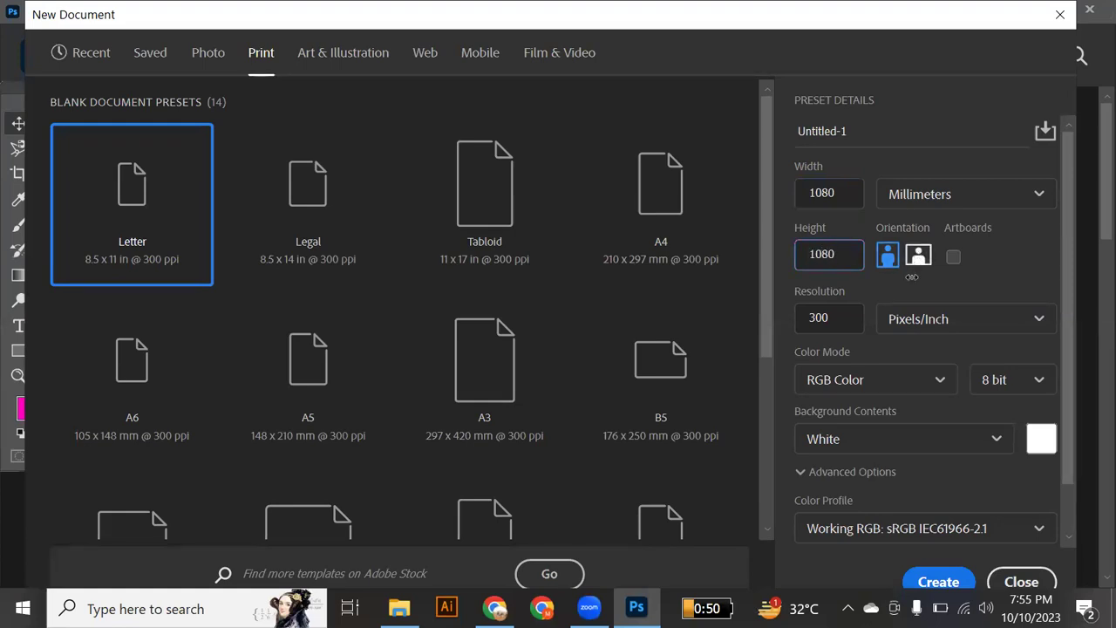
Step: Set the resolution to 72 pixels/inch and create the document
{"action": "left_click", "coordinate": [842, 317]}
{"action": "key", "text": "BackSpace"}
{"action": "key", "text": "BackSpace"}
{"action": "key", "text": "BackSpace"}
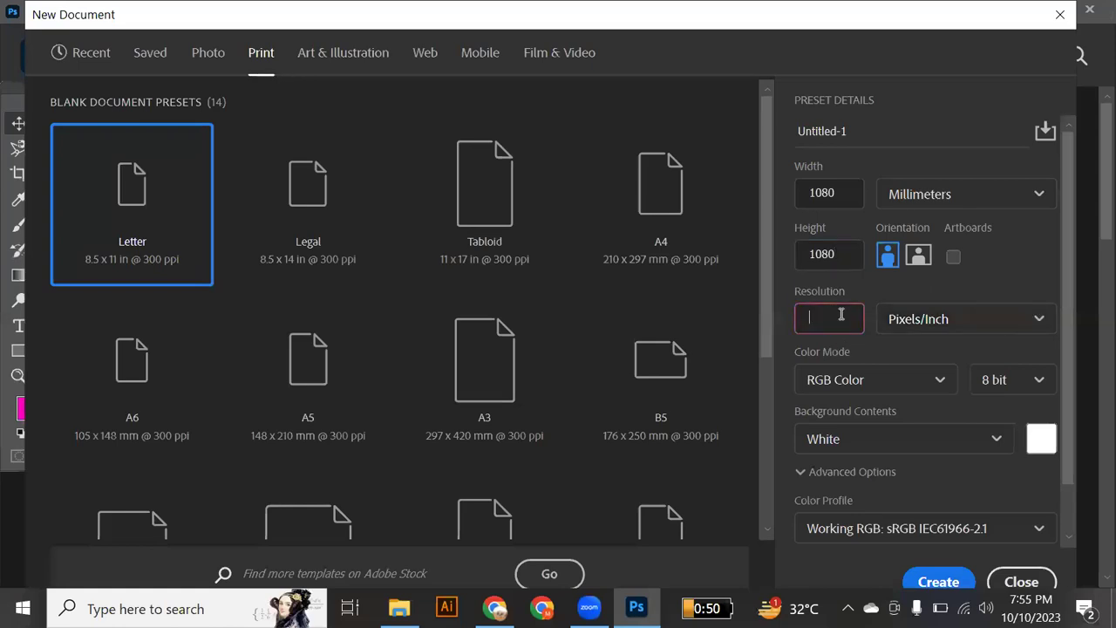
{"action": "type", "text": "72"}
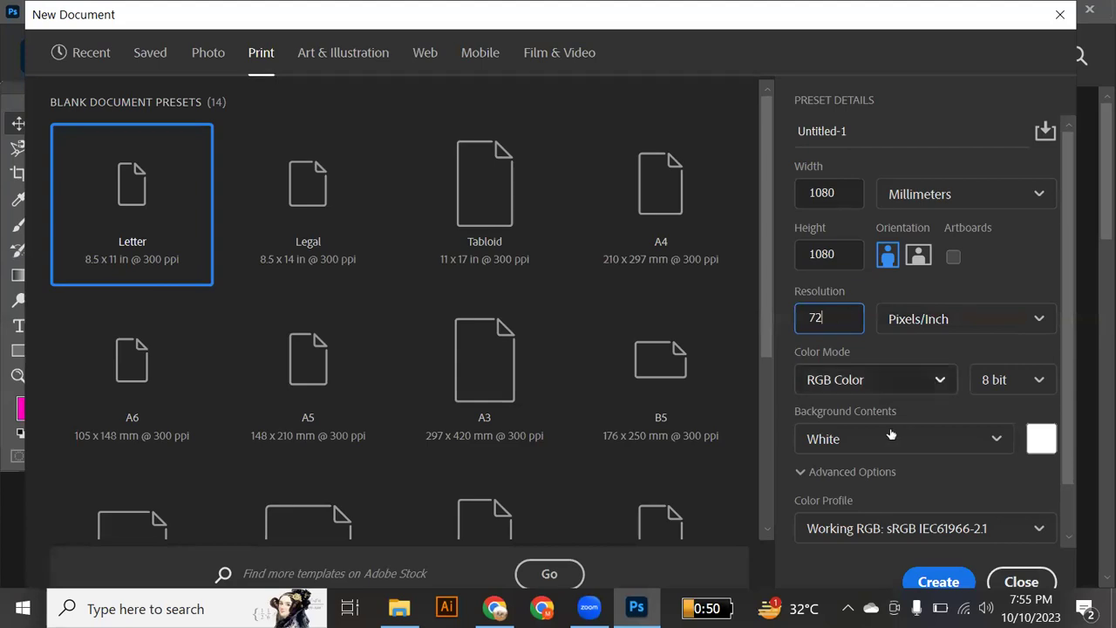
{"action": "left_click", "coordinate": [964, 577]}
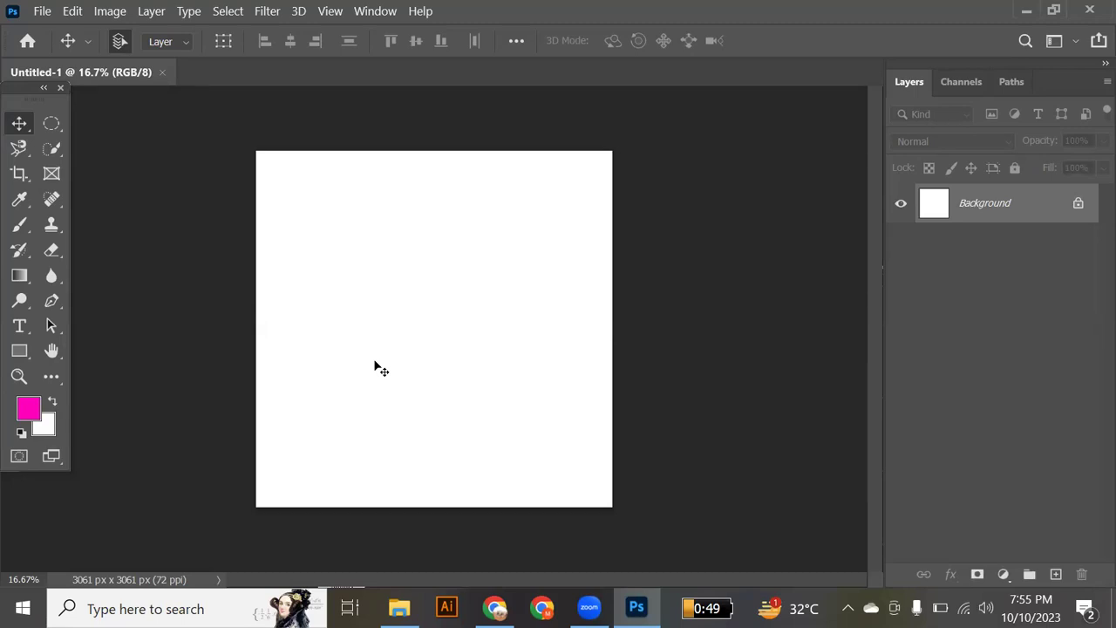
{"action": "left_click", "coordinate": [378, 11]}
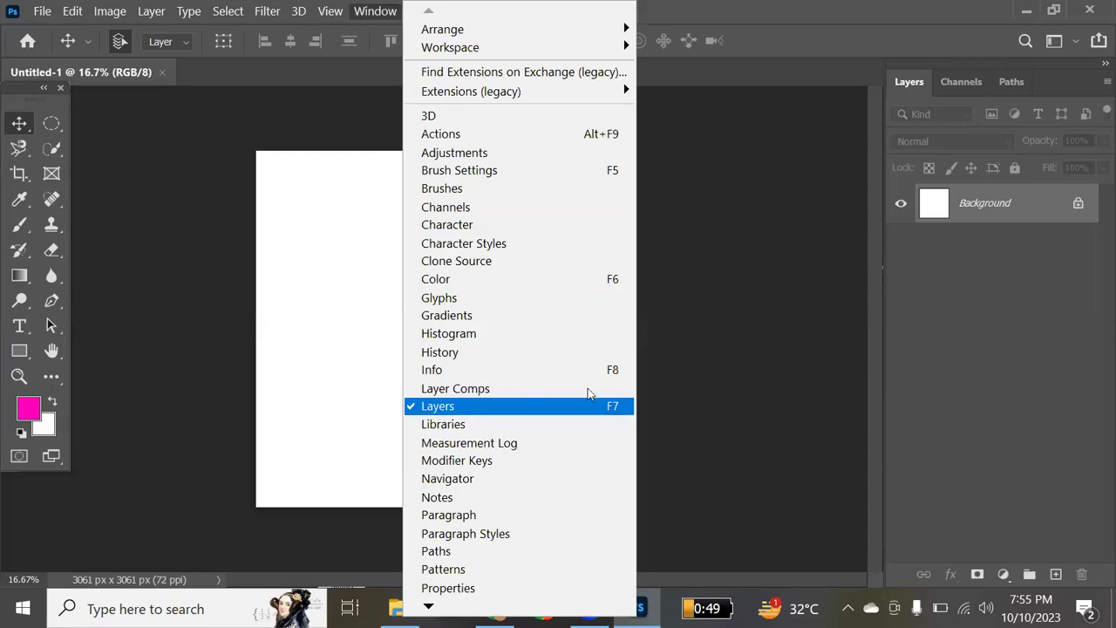
{"action": "left_click", "coordinate": [770, 363]}
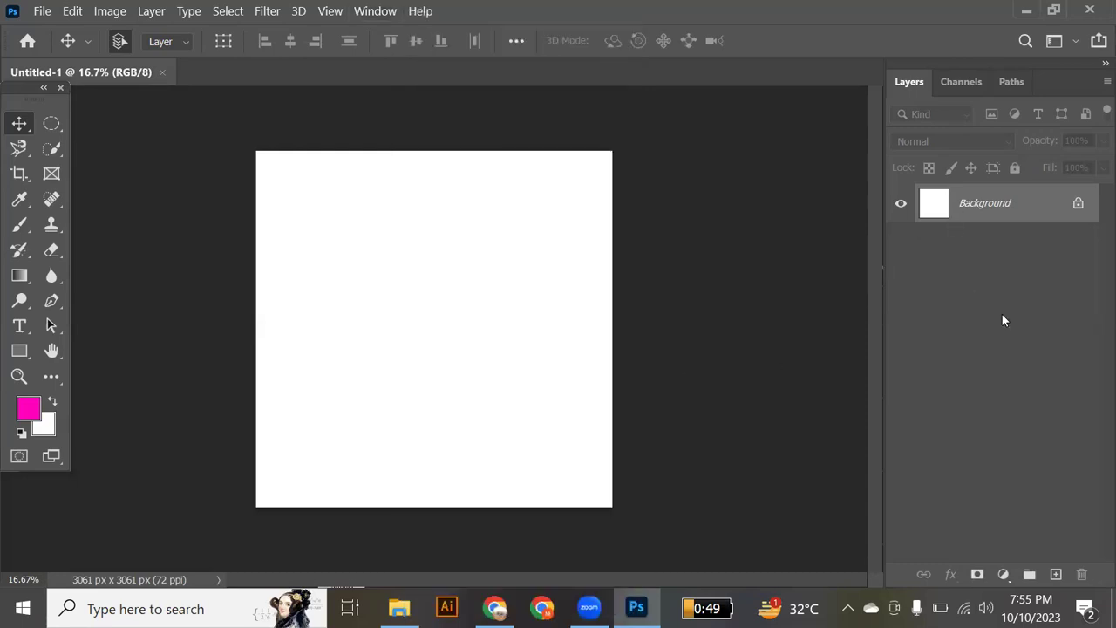
Step: Add three empty layers above the Background and delete all three again
{"action": "left_click", "coordinate": [1057, 575]}
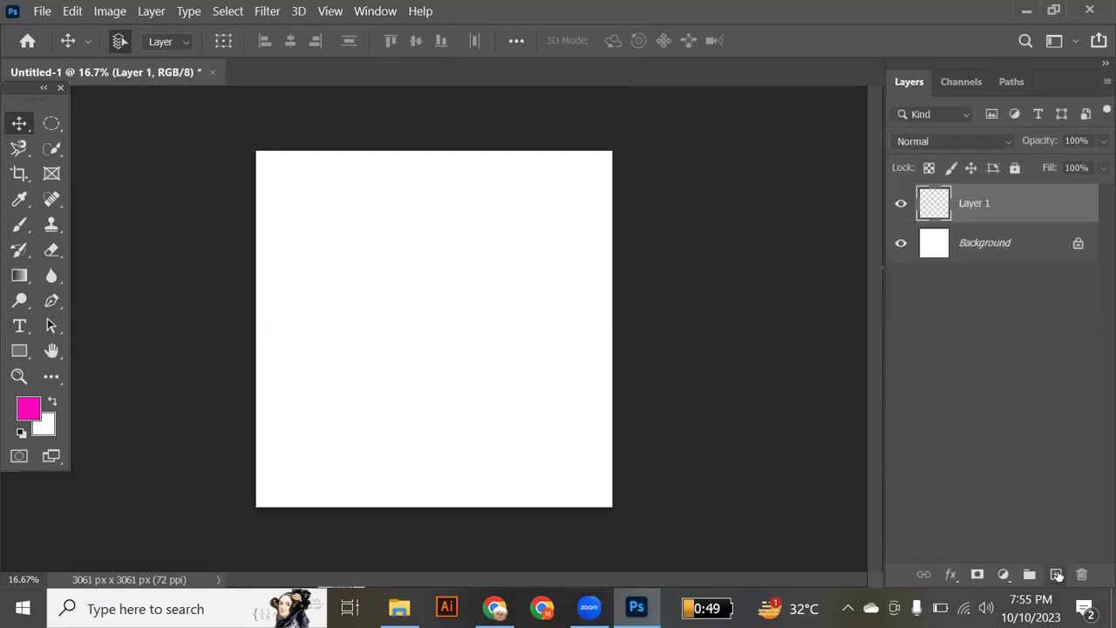
{"action": "left_click", "coordinate": [1057, 575]}
{"action": "left_click", "coordinate": [1057, 576]}
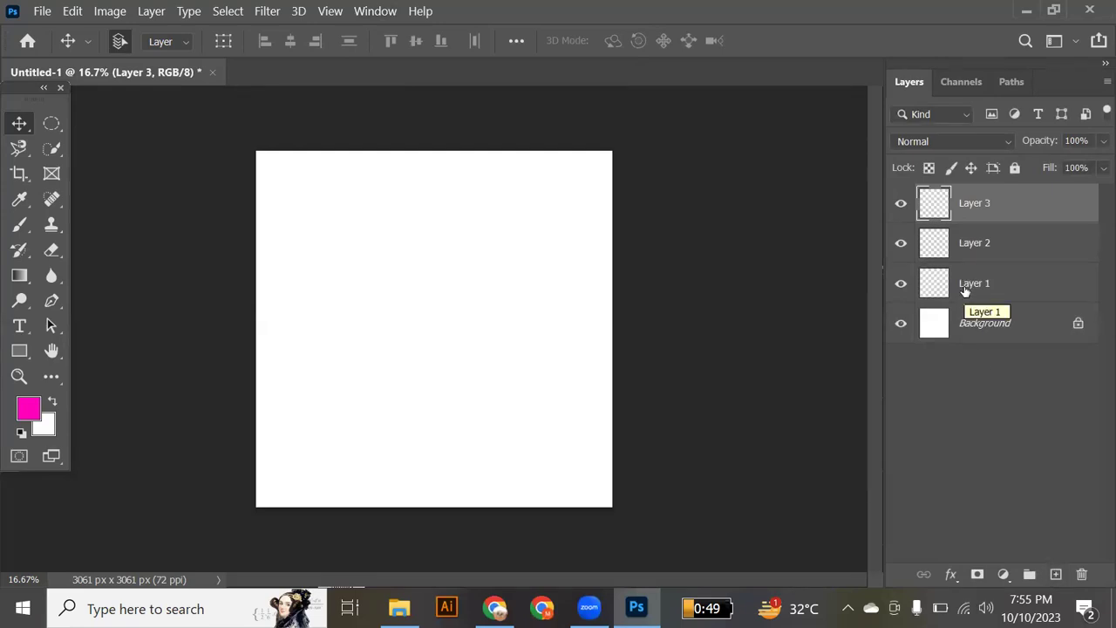
{"action": "left_click", "coordinate": [965, 290], "text": "shift"}
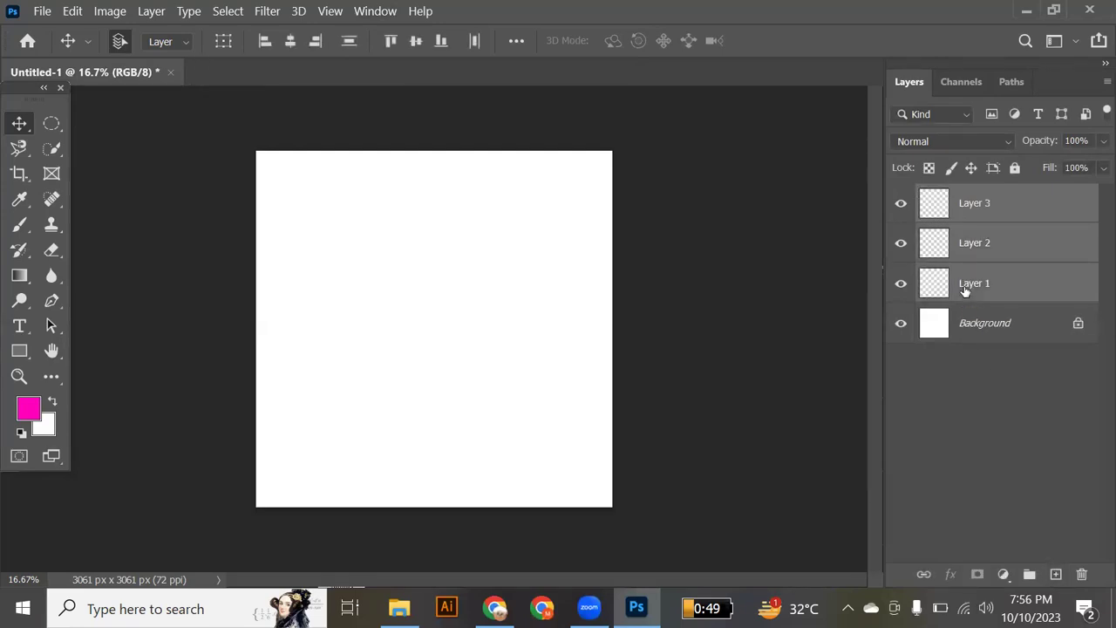
{"action": "key", "text": "Delete"}
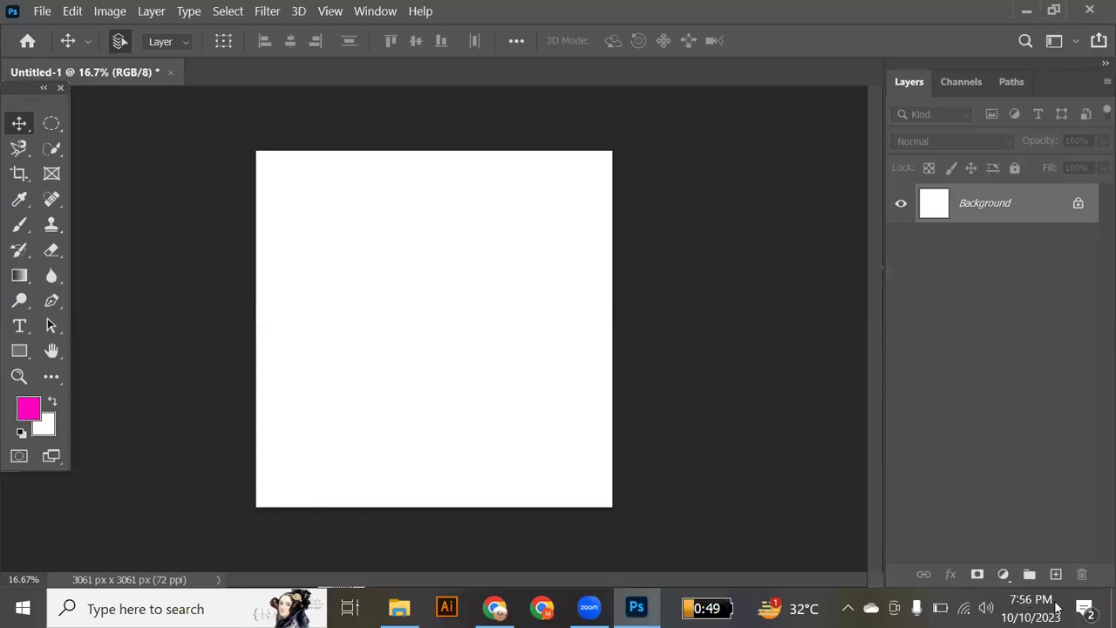
Step: Add a new layer and paint several large soft pink dabs across the canvas with the Brush tool
{"action": "left_click", "coordinate": [1057, 575]}
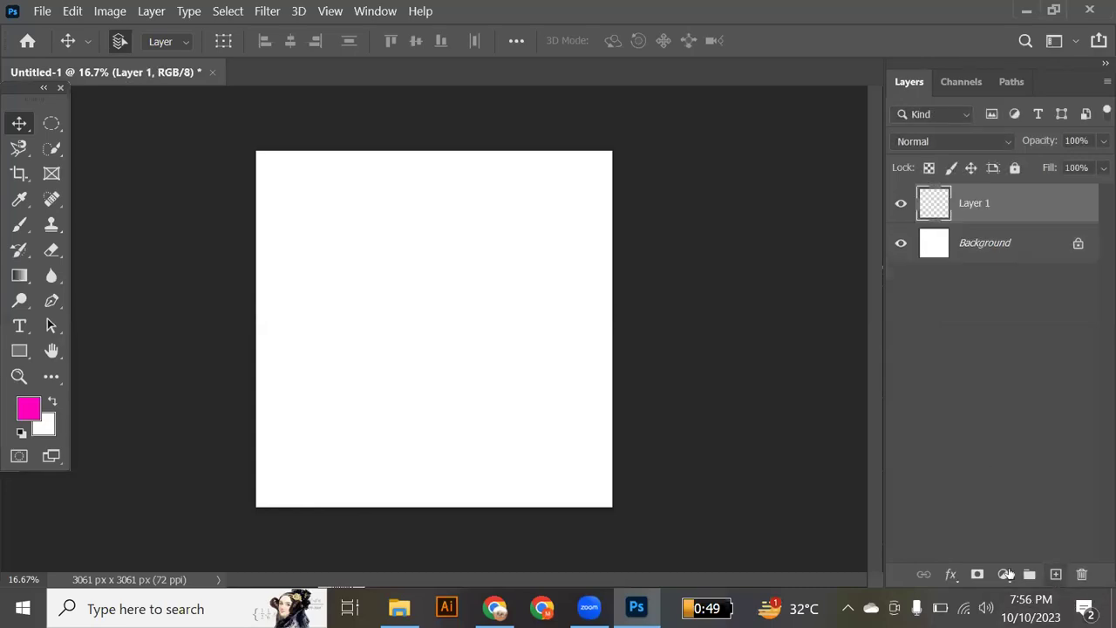
{"action": "left_click", "coordinate": [20, 225]}
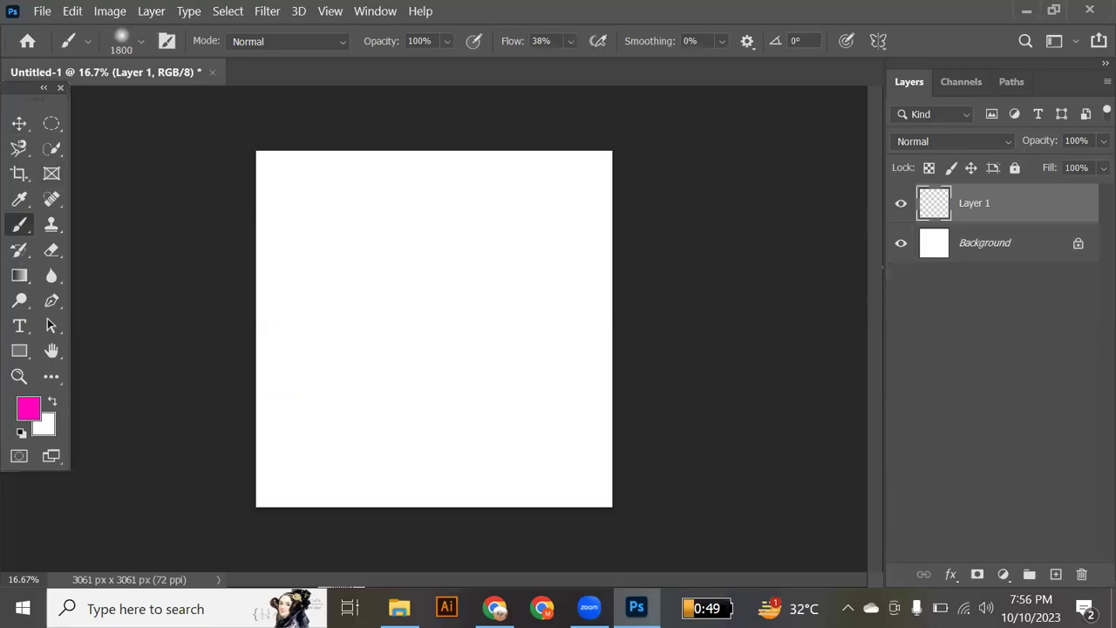
{"action": "left_click_drag", "start_coordinate": [492, 340], "coordinate": [515, 262]}
{"action": "left_click", "coordinate": [384, 319]}
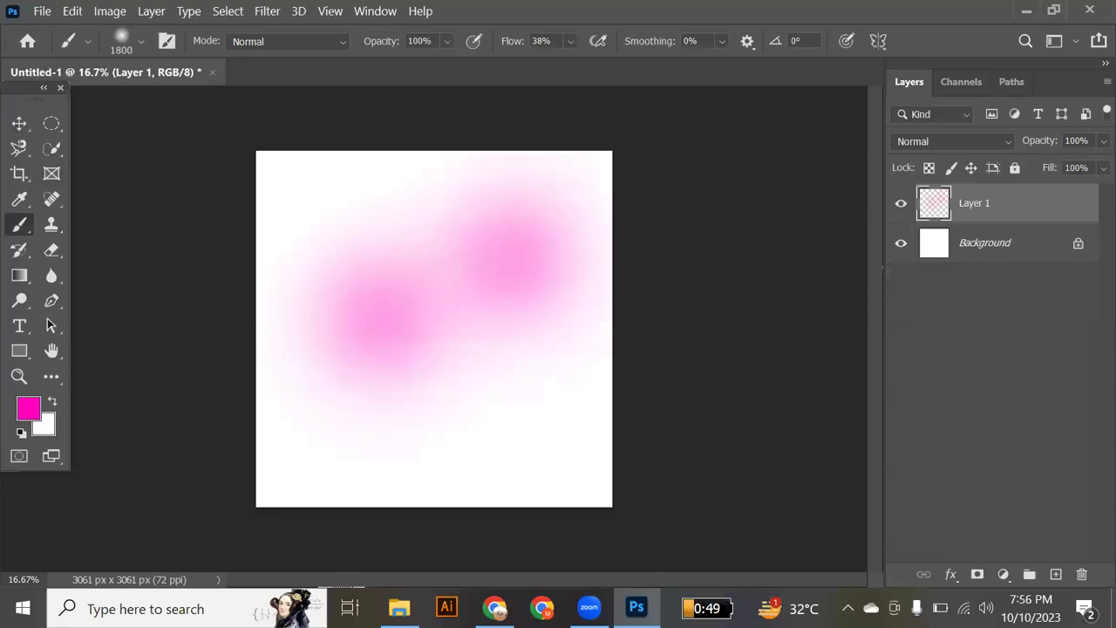
{"action": "left_click_drag", "start_coordinate": [384, 305], "coordinate": [335, 214]}
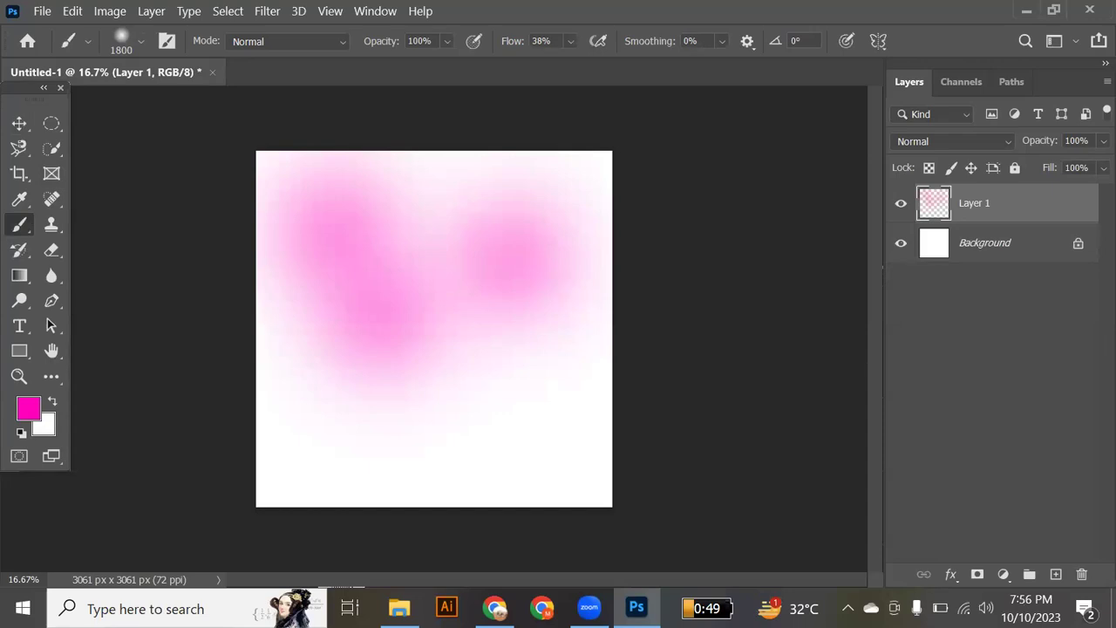
{"action": "left_click", "coordinate": [527, 380]}
{"action": "left_click", "coordinate": [341, 384]}
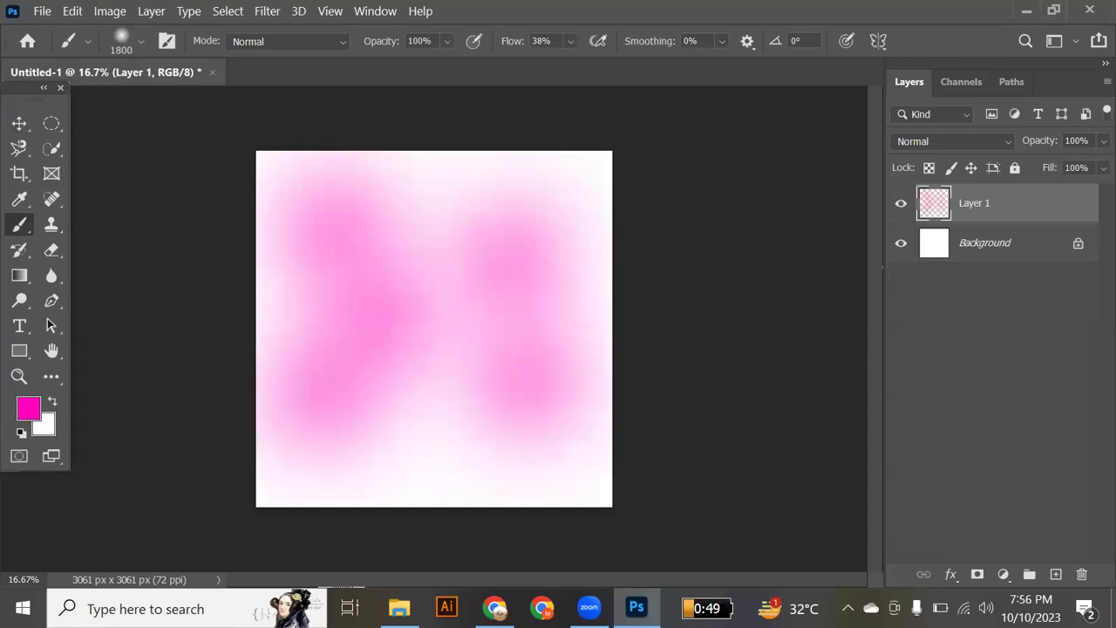
Step: Switch the brush to Hard Round and paint one large pink circle in the upper middle of the canvas
{"action": "left_click", "coordinate": [142, 41]}
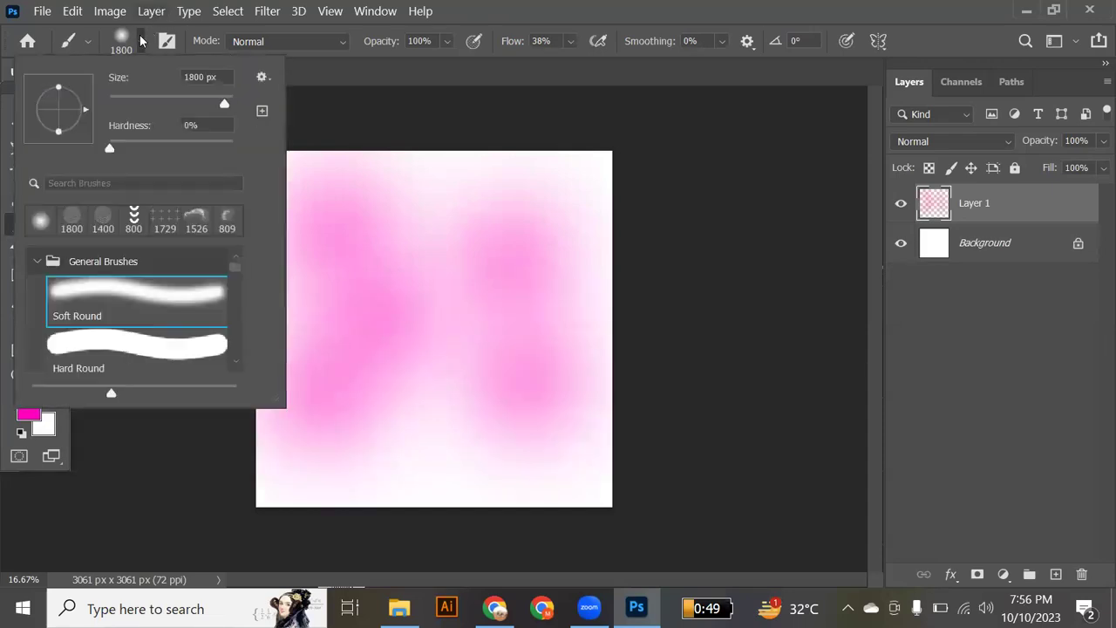
{"action": "left_click", "coordinate": [103, 347]}
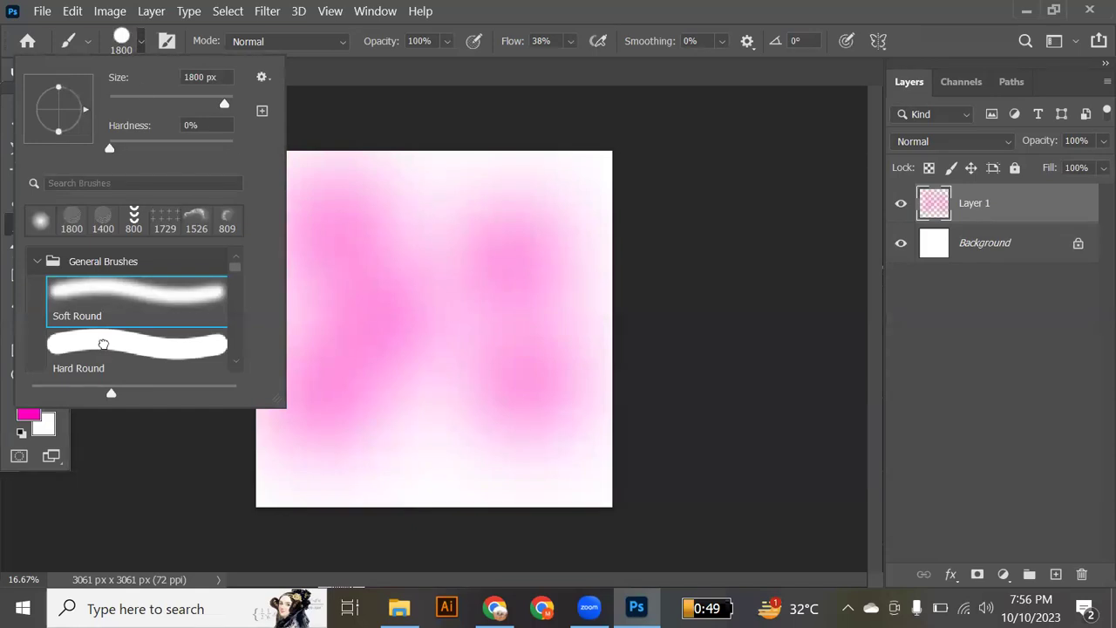
{"action": "left_click", "coordinate": [442, 249]}
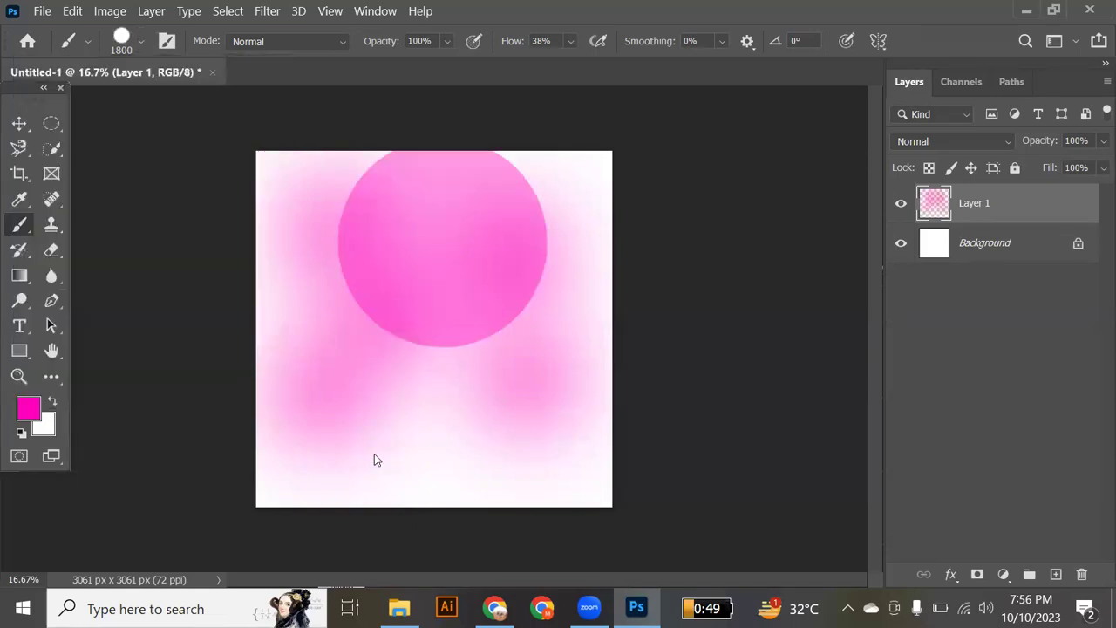
Step: Paint a second large circle overlapping the first at the canvas's left side, and several small dots with the brush reduced to 202 px
{"action": "left_click", "coordinate": [334, 338]}
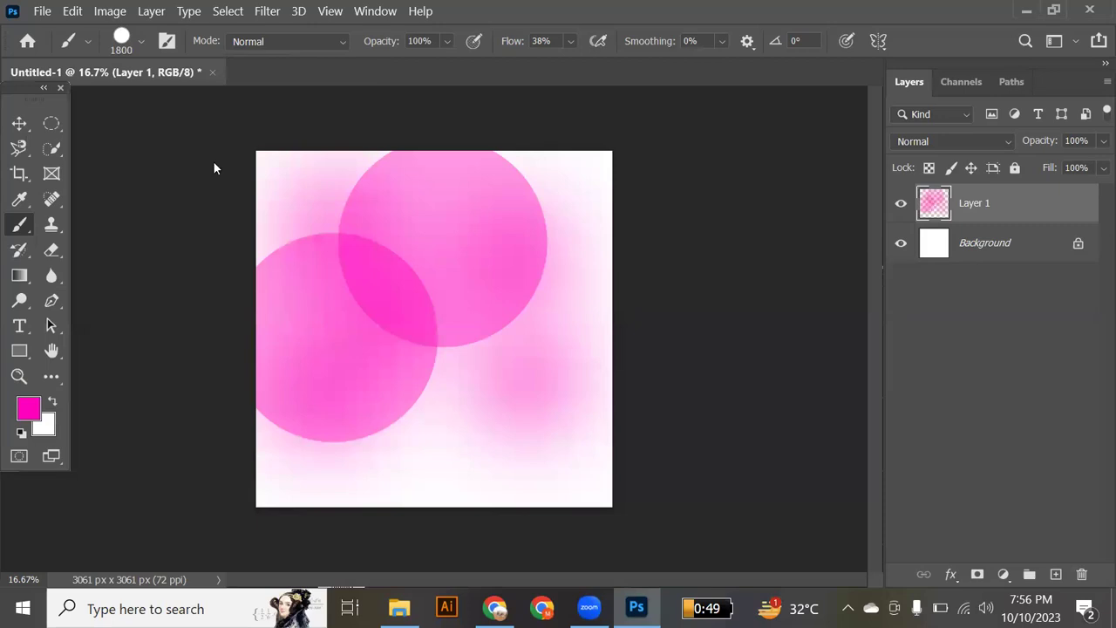
{"action": "left_click", "coordinate": [142, 41]}
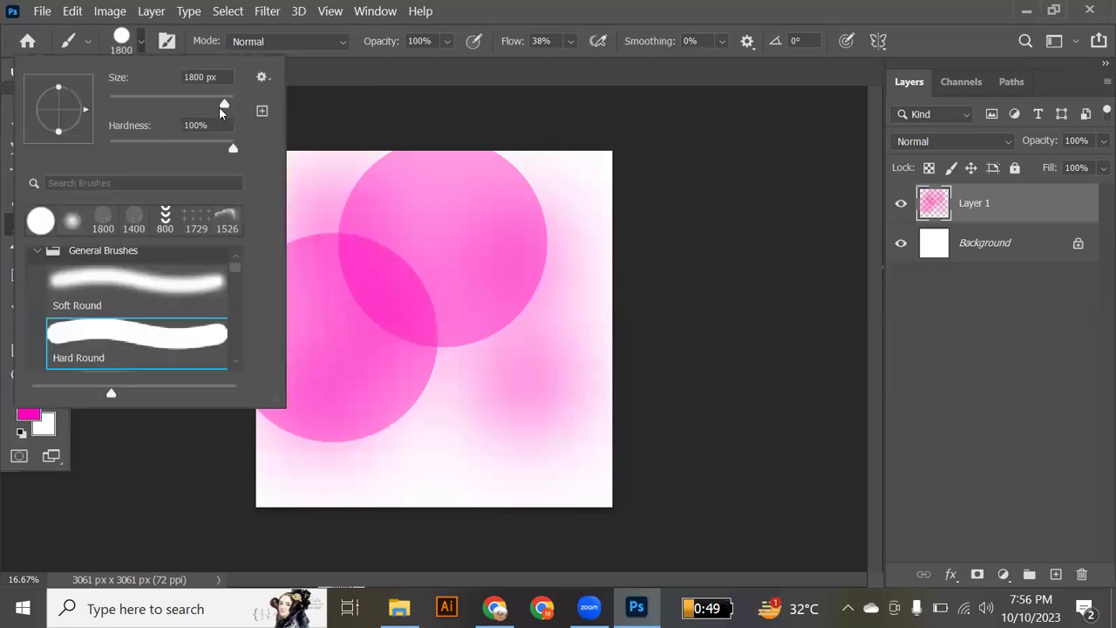
{"action": "left_click_drag", "start_coordinate": [225, 105], "coordinate": [203, 104]}
{"action": "left_click", "coordinate": [528, 357]}
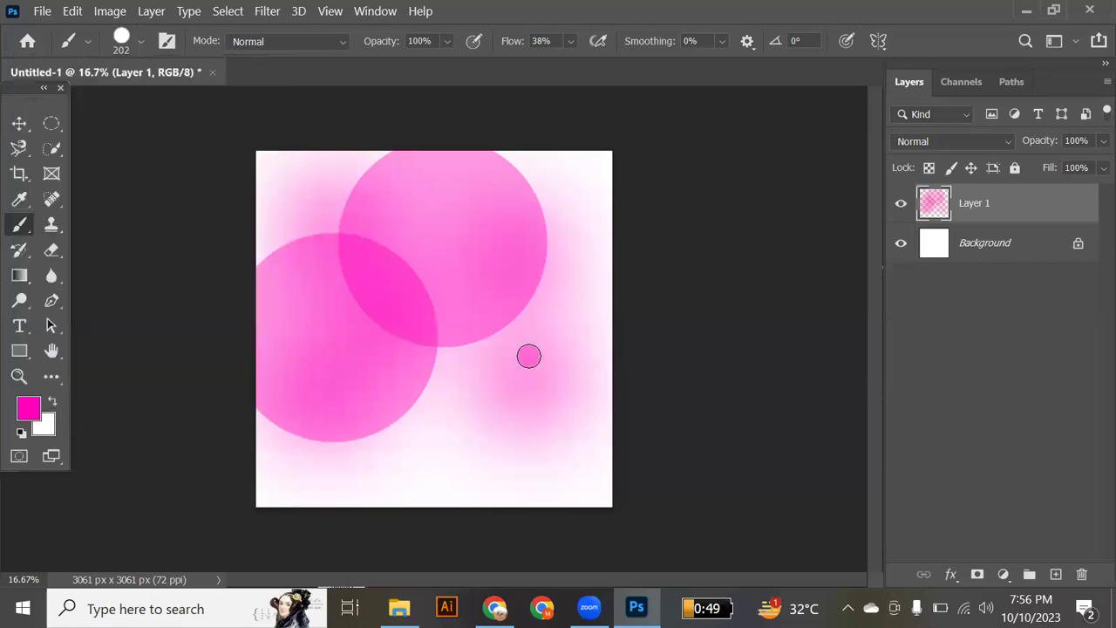
{"action": "left_click", "coordinate": [448, 373]}
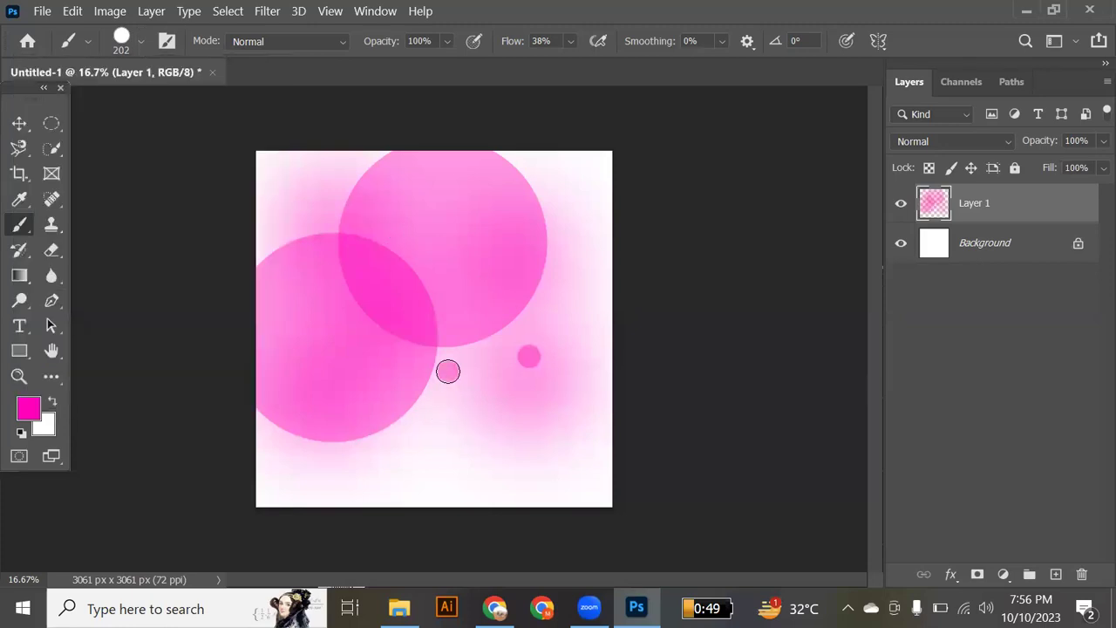
{"action": "left_click", "coordinate": [316, 192]}
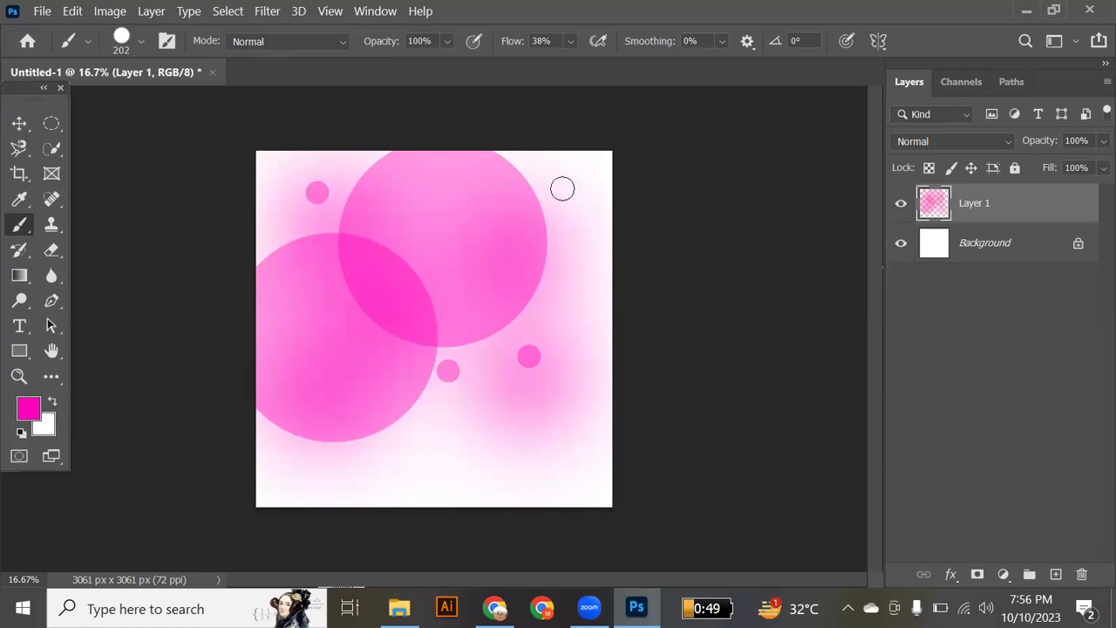
{"action": "left_click", "coordinate": [442, 251]}
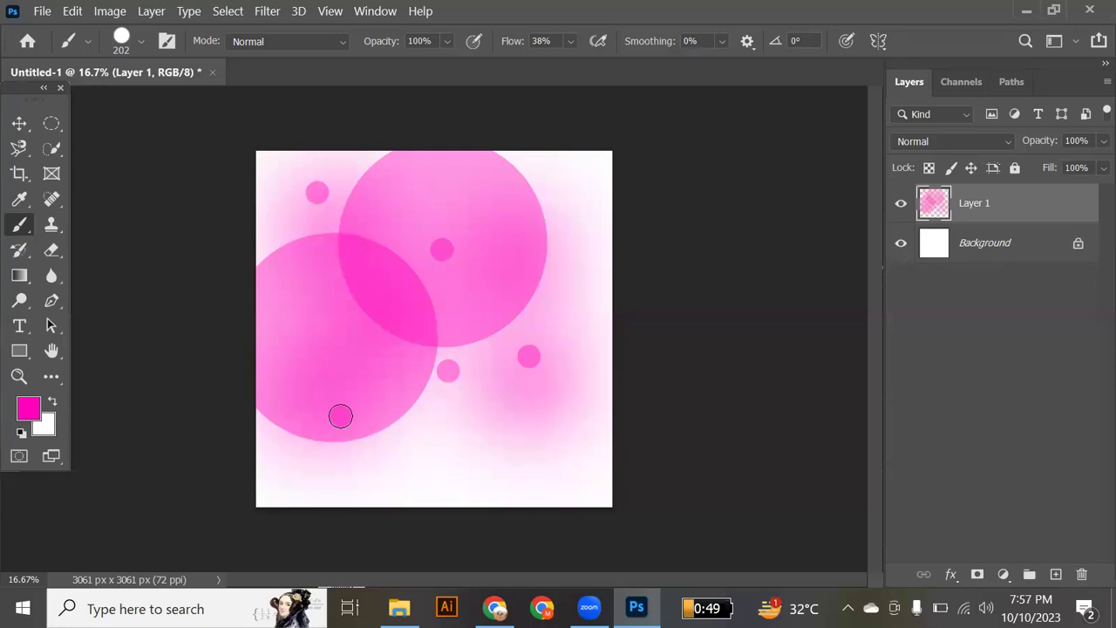
Step: Enlarge the brush to 900 px, reduce it to 90 px and paint one tiny dot where the two large circles overlap
{"action": "key", "text": "bracketright"}
{"action": "key", "text": "bracketright"}
{"action": "key", "text": "bracketright"}
{"action": "key", "text": "bracketright"}
{"action": "key", "text": "bracketright"}
{"action": "key", "text": "bracketright"}
{"action": "key", "text": "bracketright"}
{"action": "key", "text": "bracketright"}
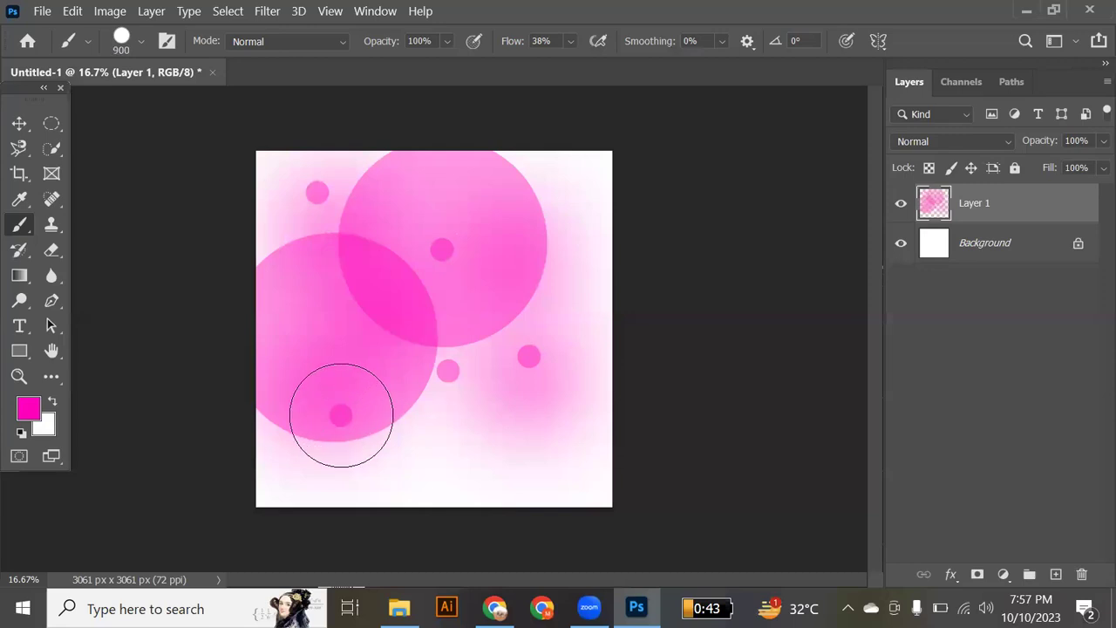
{"action": "key", "text": "bracketleft"}
{"action": "key", "text": "bracketleft"}
{"action": "key", "text": "bracketleft"}
{"action": "key", "text": "bracketleft"}
{"action": "key", "text": "bracketleft"}
{"action": "key", "text": "bracketleft"}
{"action": "key", "text": "bracketleft"}
{"action": "key", "text": "bracketleft"}
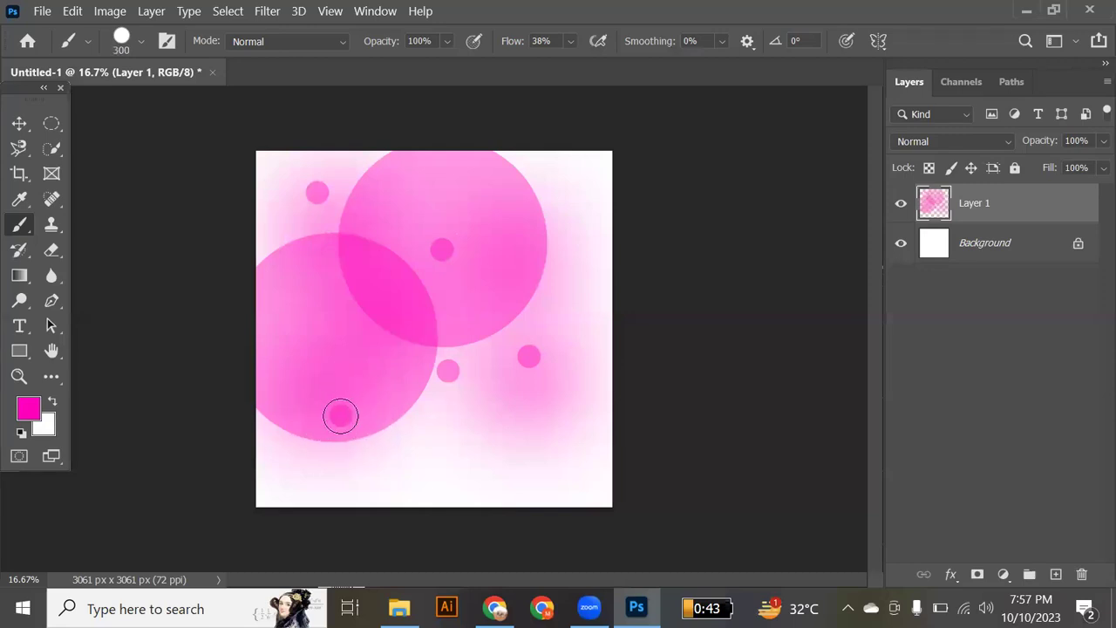
{"action": "key", "text": "bracketleft"}
{"action": "key", "text": "bracketleft"}
{"action": "key", "text": "bracketleft"}
{"action": "key", "text": "bracketleft"}
{"action": "key", "text": "bracketleft"}
{"action": "left_click", "coordinate": [416, 309]}
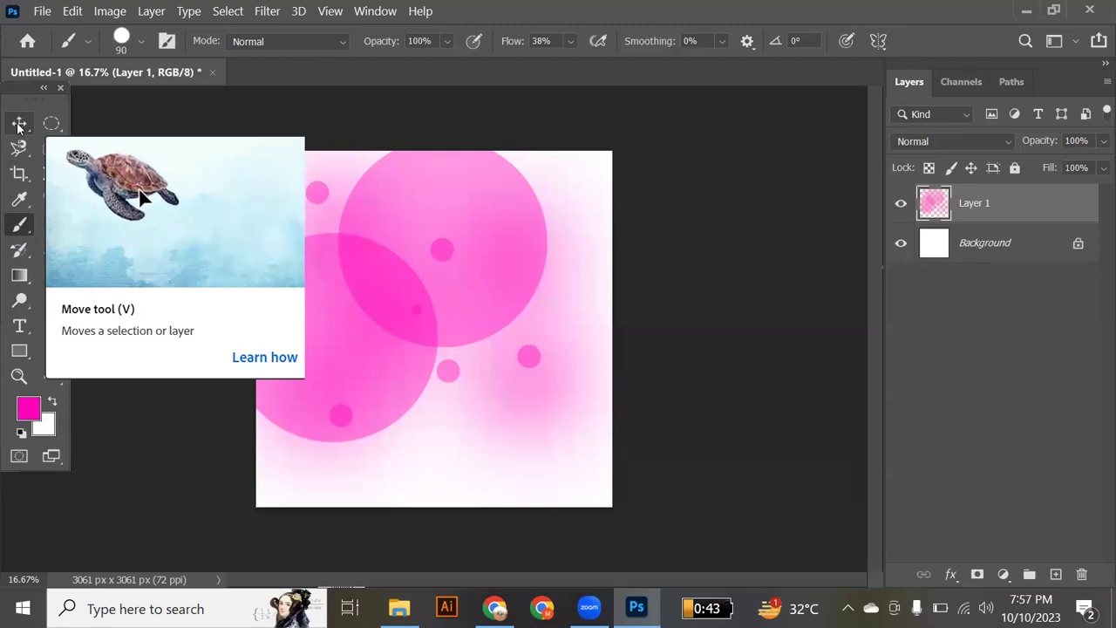
Step: Switch to the Move tool and toggle Layer 1's visibility off and on several times, leaving it shown
{"action": "left_click", "coordinate": [18, 126]}
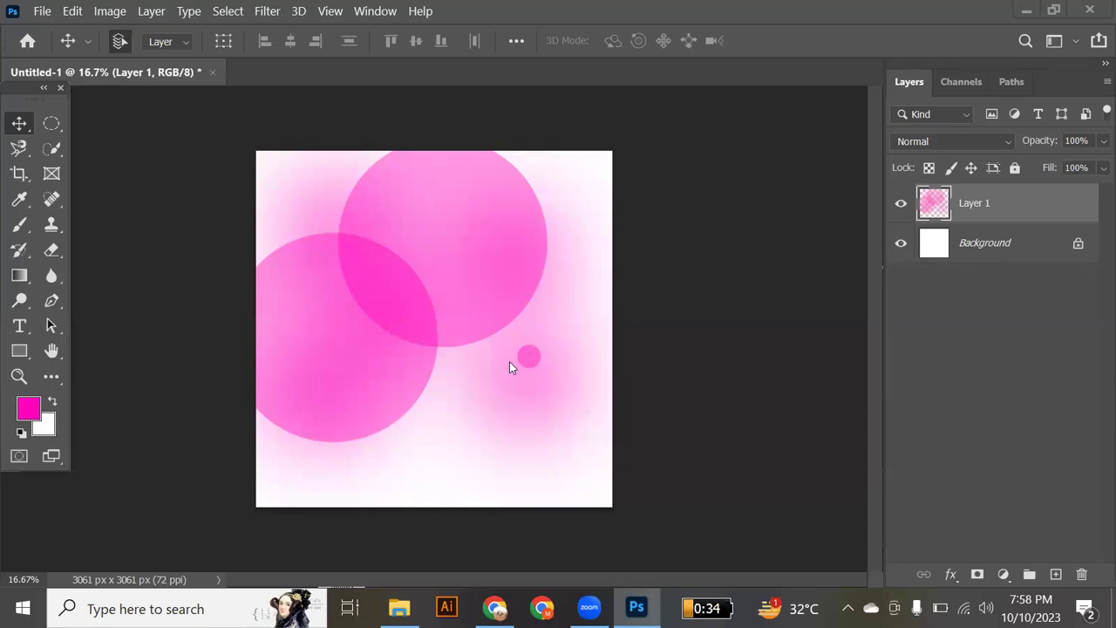
{"action": "left_click", "coordinate": [902, 206]}
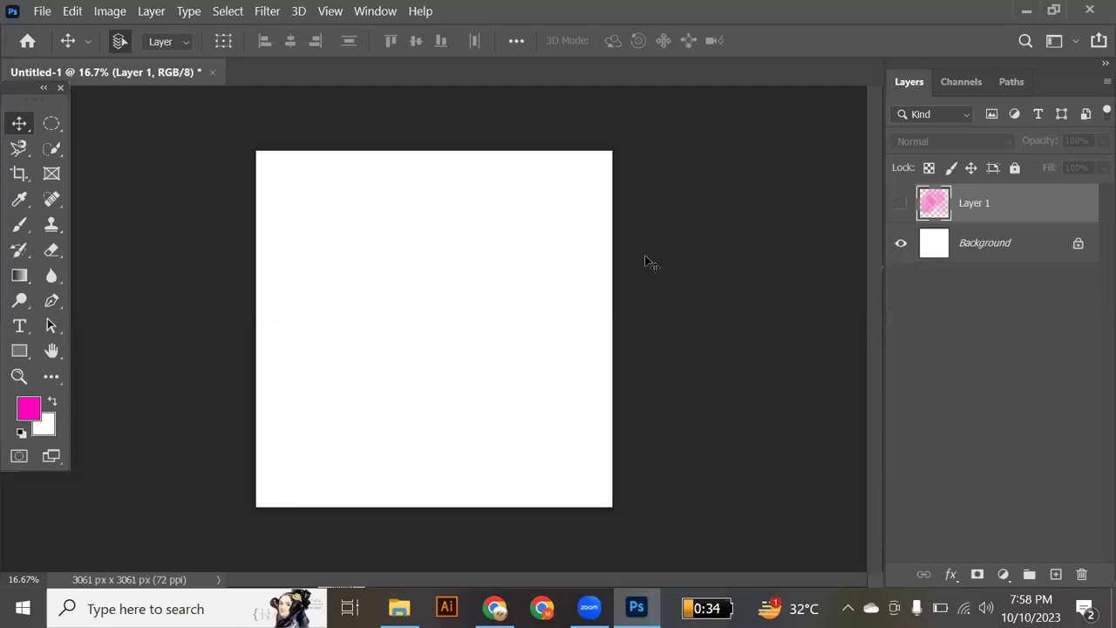
{"action": "left_click", "coordinate": [902, 204]}
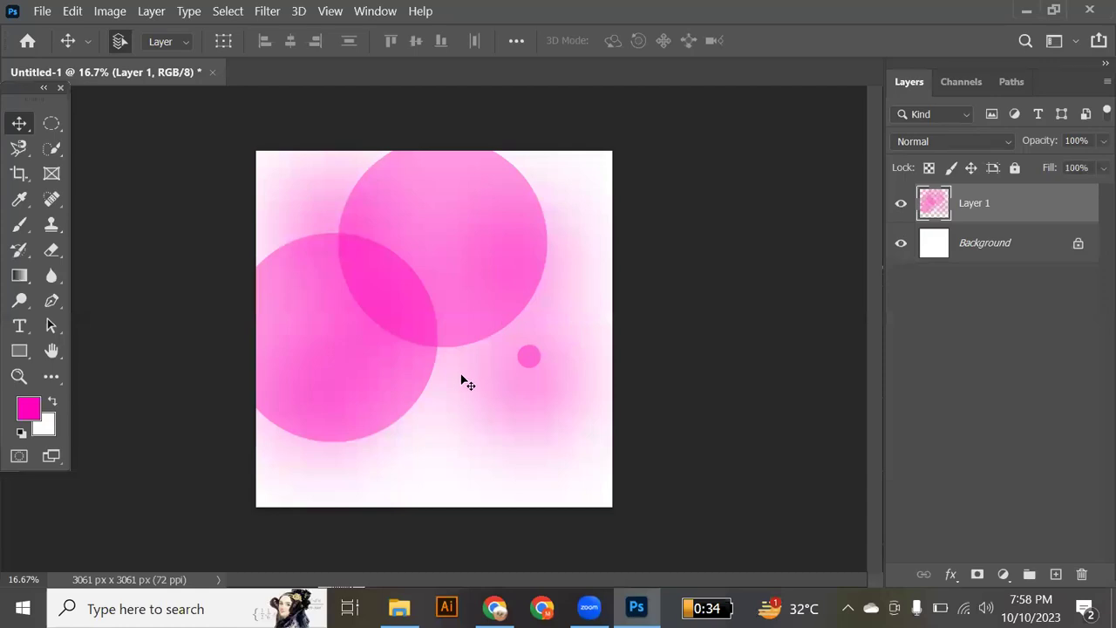
{"action": "left_click", "coordinate": [900, 204]}
{"action": "left_click", "coordinate": [900, 204]}
{"action": "left_click", "coordinate": [900, 205]}
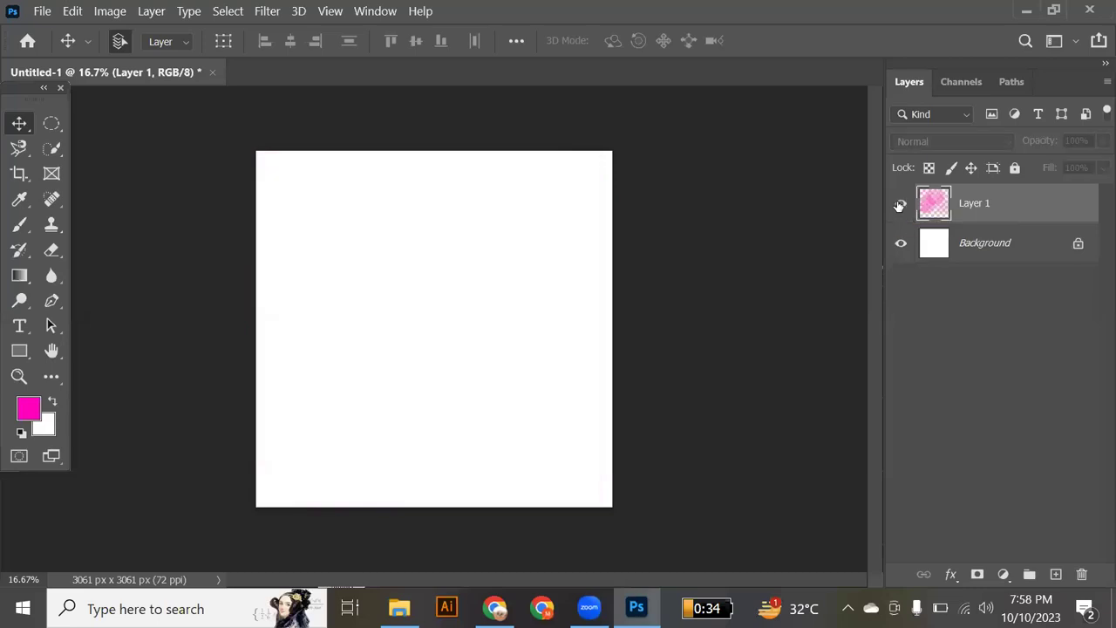
{"action": "left_click", "coordinate": [900, 204]}
Step: Test moving Layer 1's artwork both unlocked and fully locked, undoing the move and removing the lock
{"action": "left_click_drag", "start_coordinate": [379, 347], "coordinate": [439, 336]}
{"action": "key", "text": "ctrl+z"}
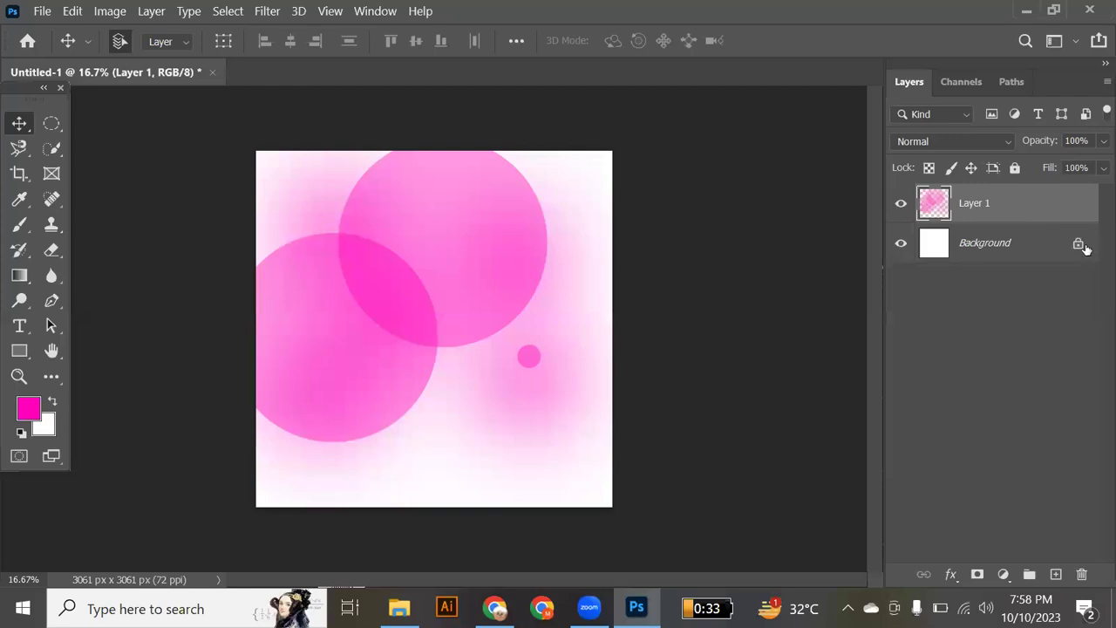
{"action": "left_click", "coordinate": [1014, 168]}
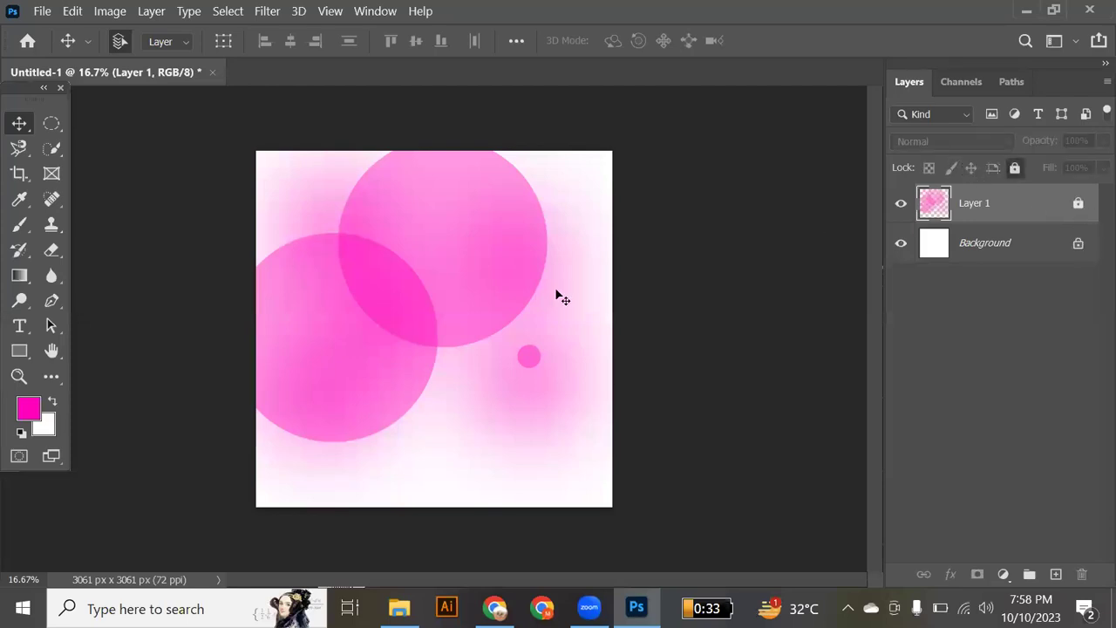
{"action": "left_click_drag", "start_coordinate": [430, 312], "coordinate": [618, 389]}
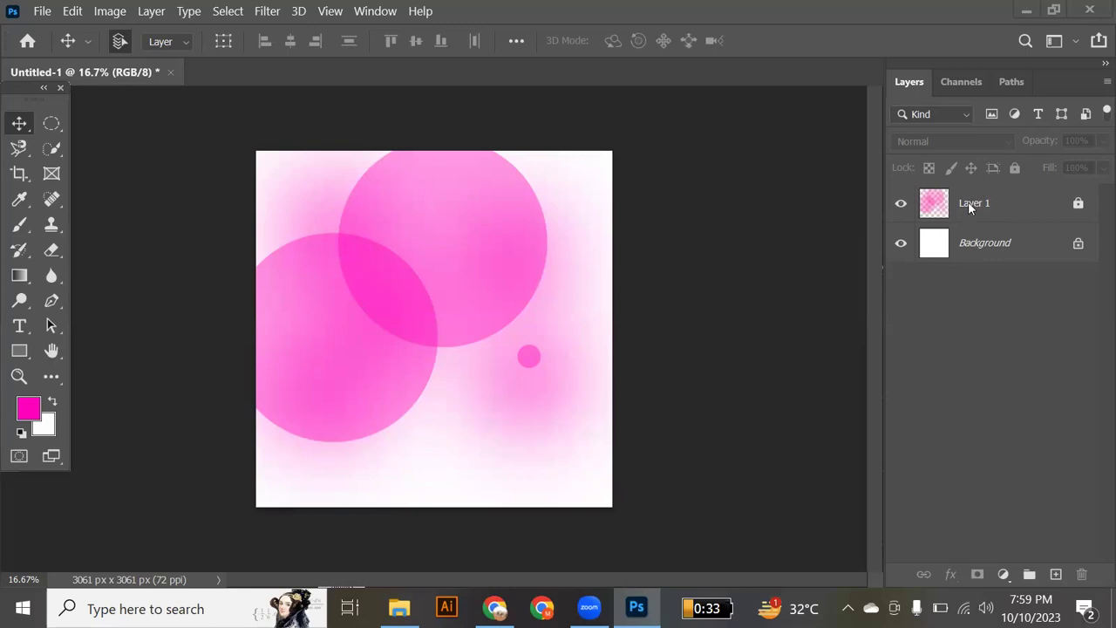
{"action": "left_click", "coordinate": [1080, 204]}
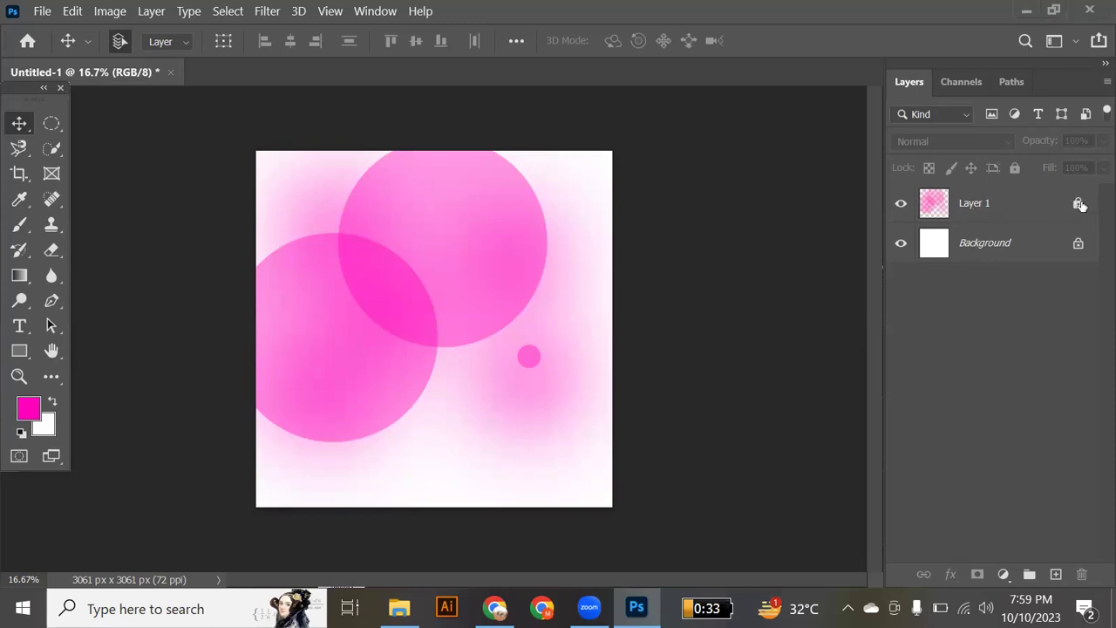
Step: Rename Layer 1 as splash and give it the Violet color label
{"action": "double_click", "coordinate": [976, 204]}
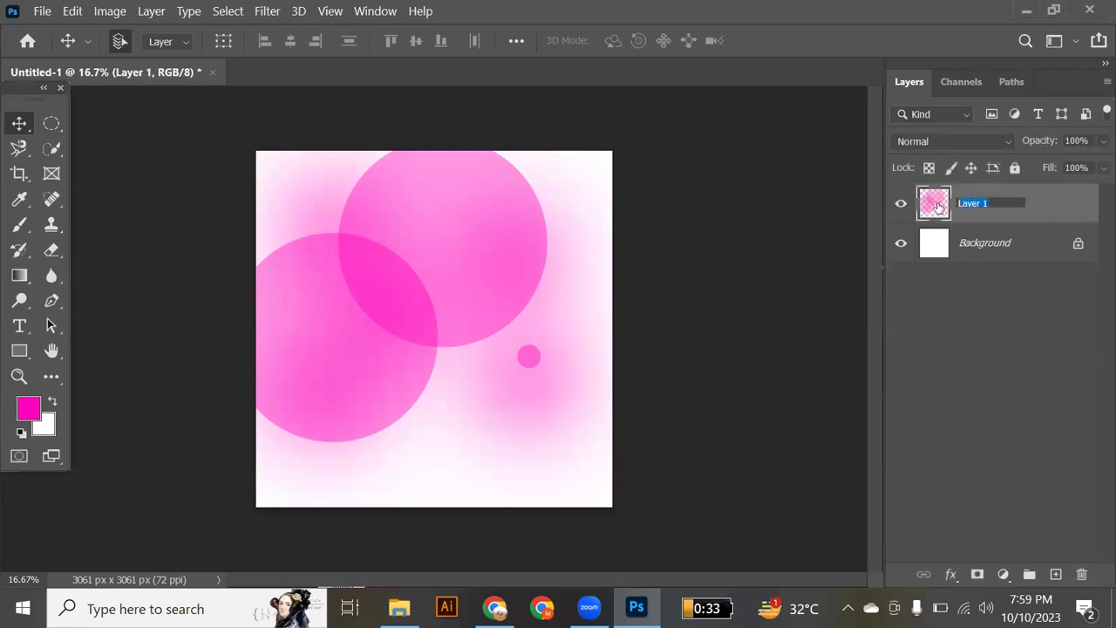
{"action": "type", "text": "splash"}
{"action": "key", "text": "Return"}
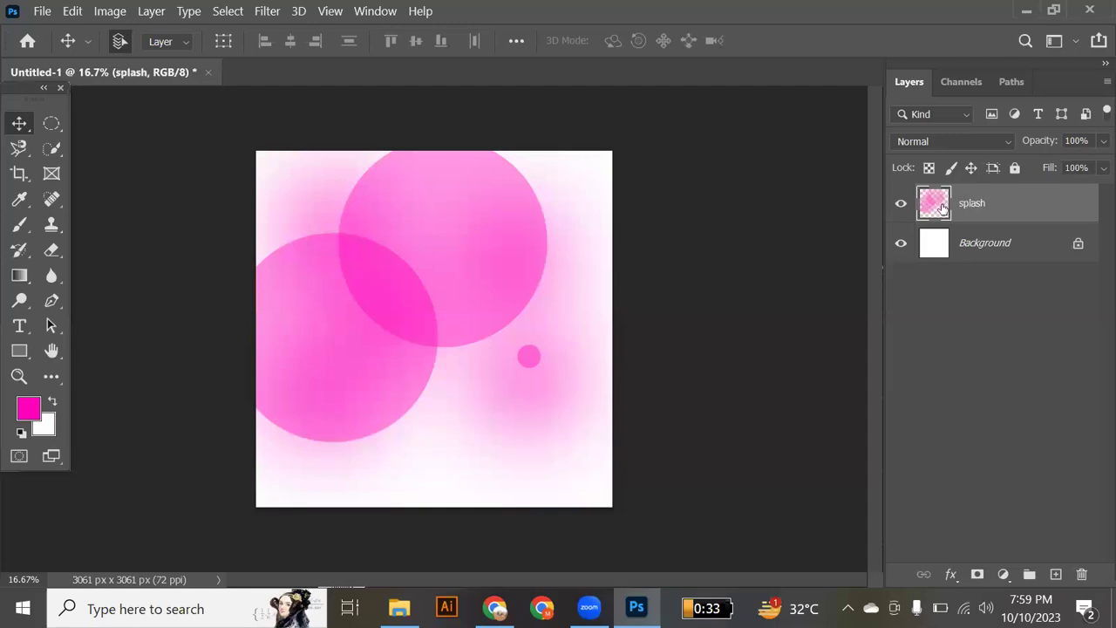
{"action": "right_click", "coordinate": [941, 207]}
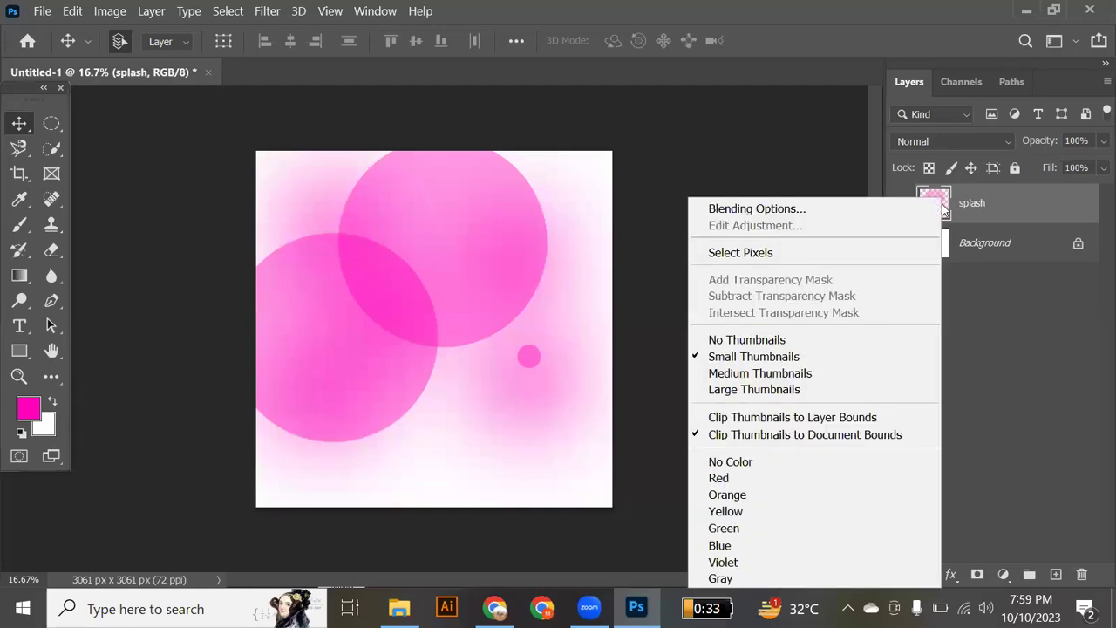
{"action": "left_click", "coordinate": [737, 563]}
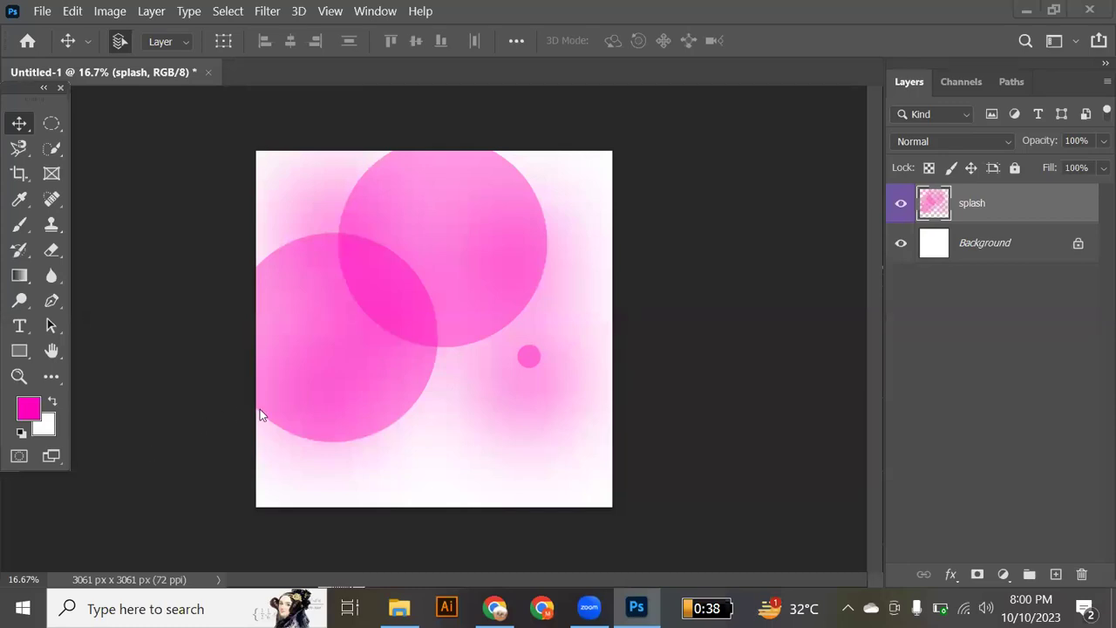
Step: Add a new empty layer above the splash layer and hide splash
{"action": "left_click", "coordinate": [1055, 575]}
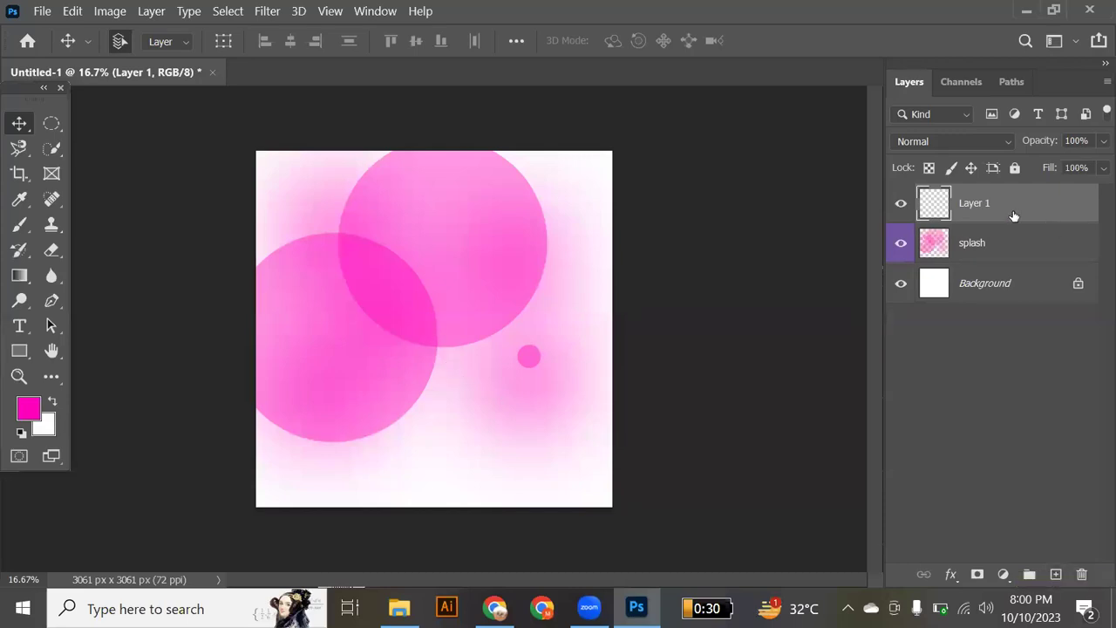
{"action": "left_click", "coordinate": [901, 245]}
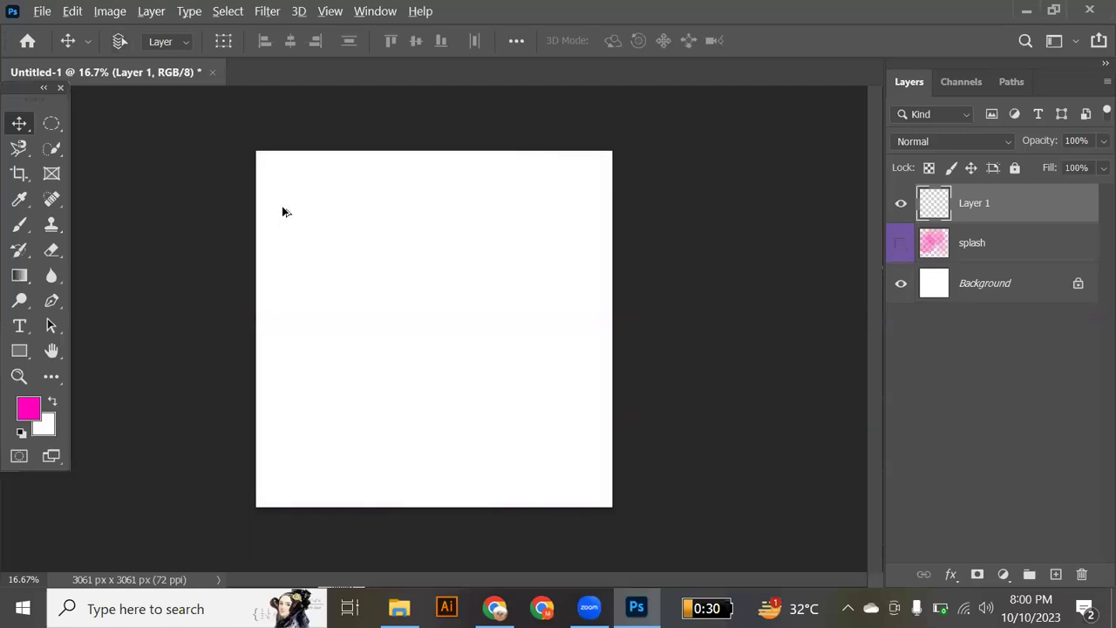
{"action": "scroll", "coordinate": [287, 214], "scroll_direction": "up", "scroll_amount": 1}
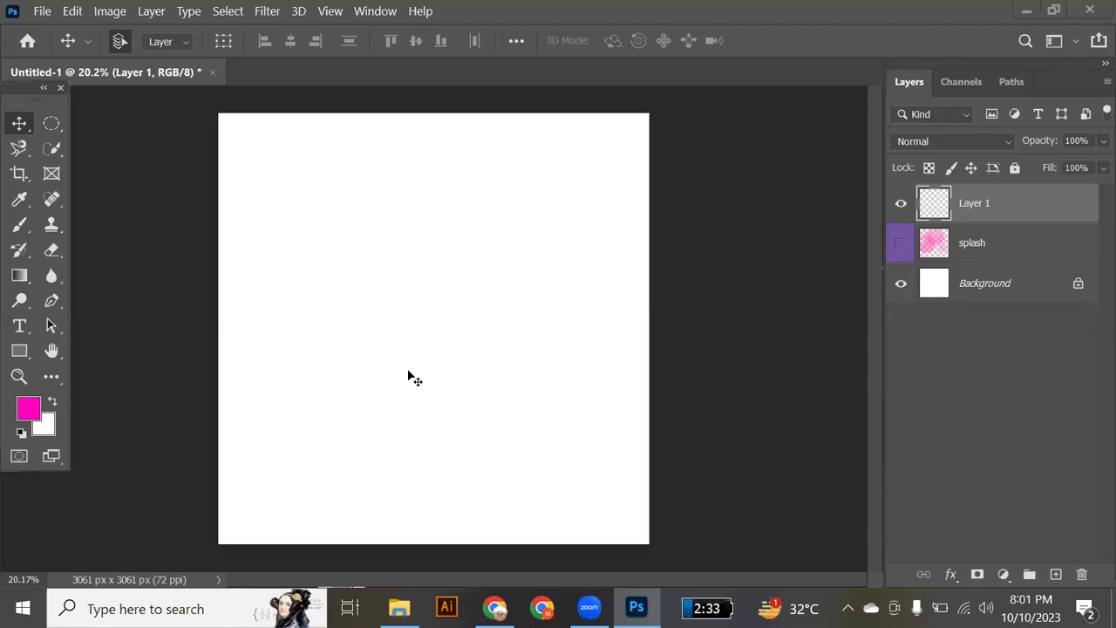
Step: With the Rectangle tool on Layer 1, draw a pink rectangle about 940 x 462 px near the canvas's upper left and close its properties
{"action": "left_click", "coordinate": [22, 353]}
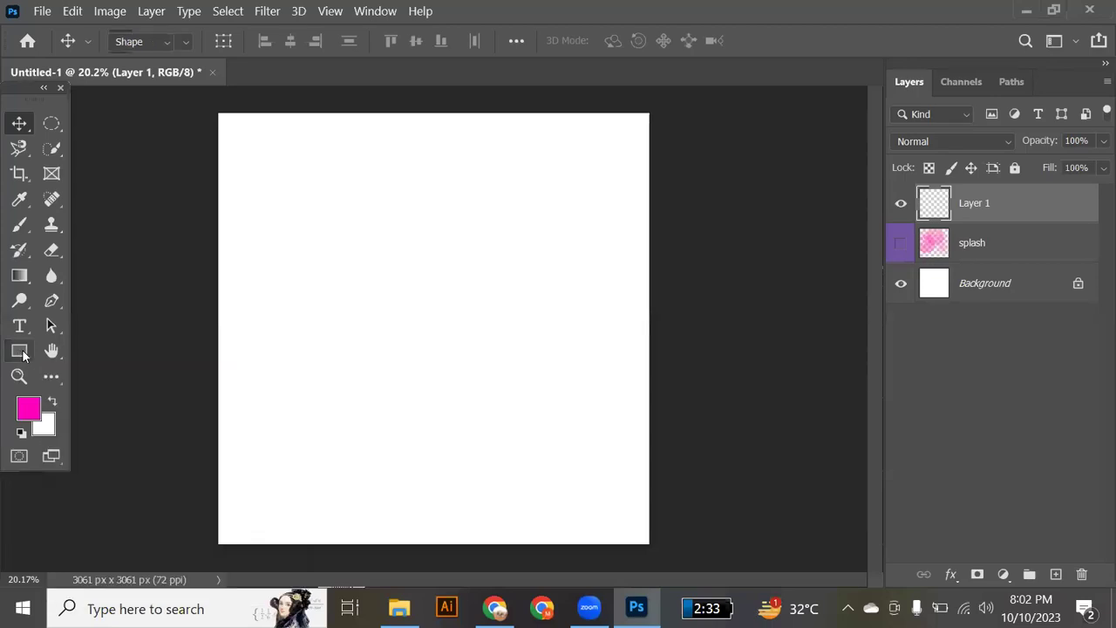
{"action": "right_click", "coordinate": [22, 353]}
{"action": "left_click", "coordinate": [74, 354]}
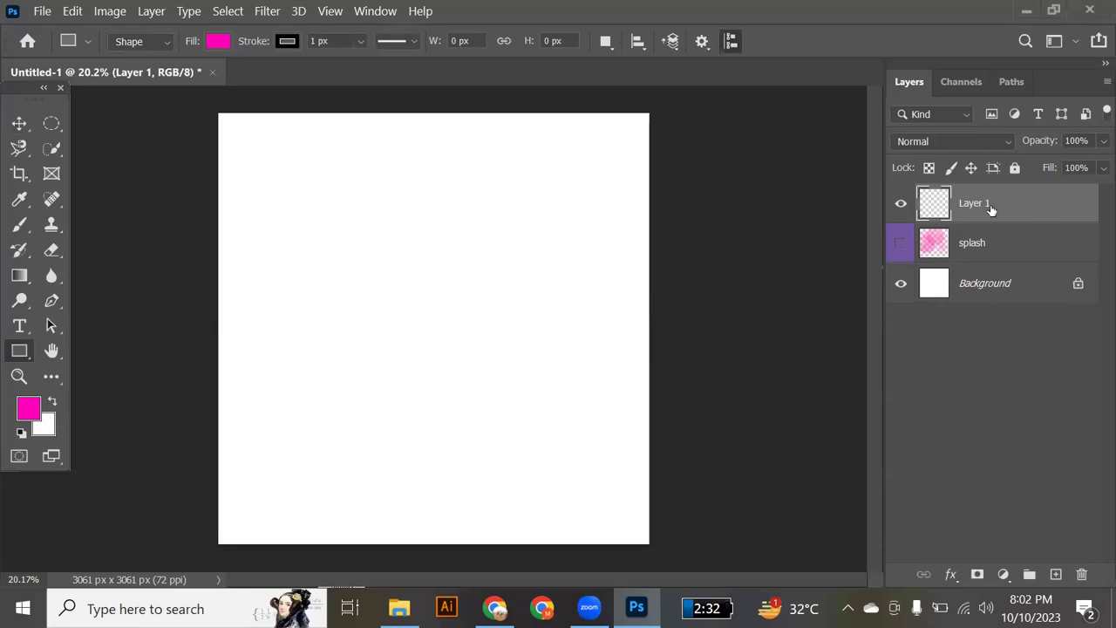
{"action": "left_click", "coordinate": [990, 253]}
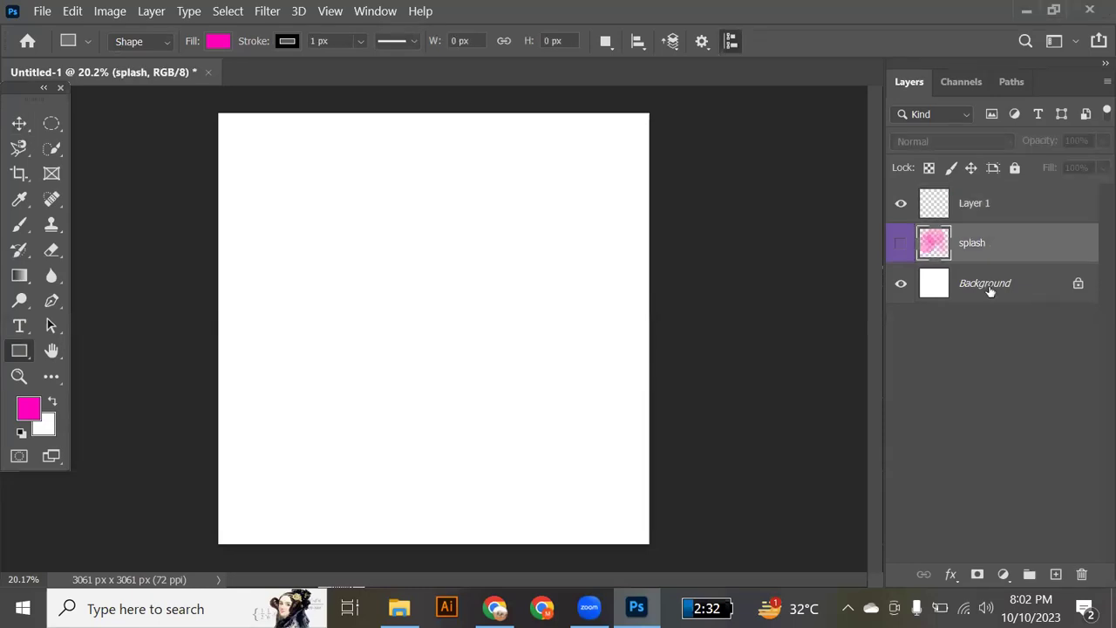
{"action": "left_click", "coordinate": [989, 288]}
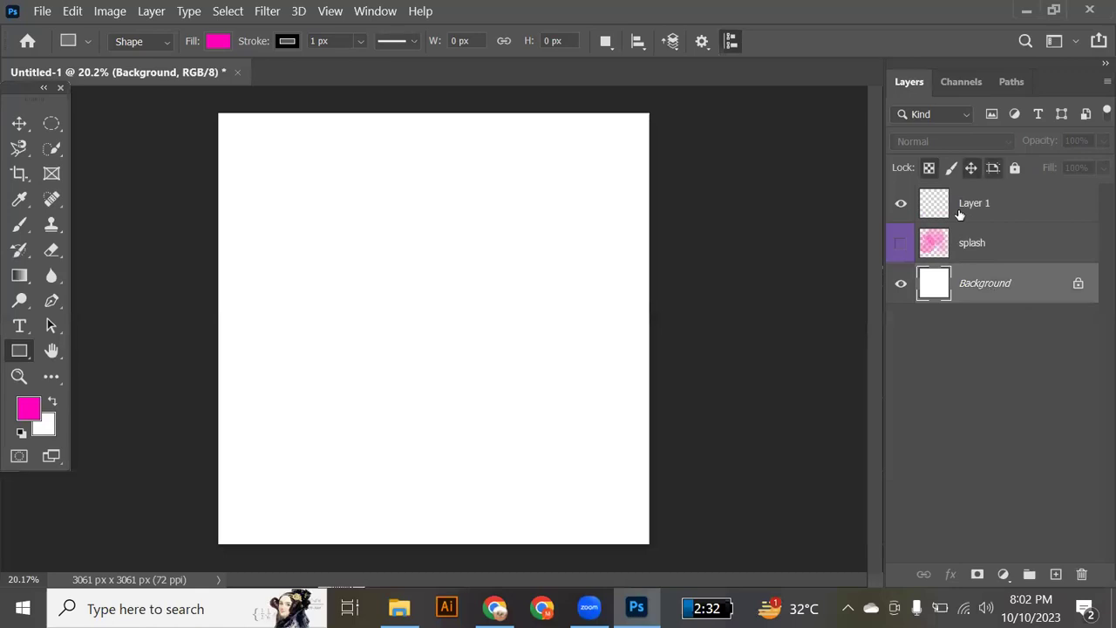
{"action": "left_click", "coordinate": [959, 215]}
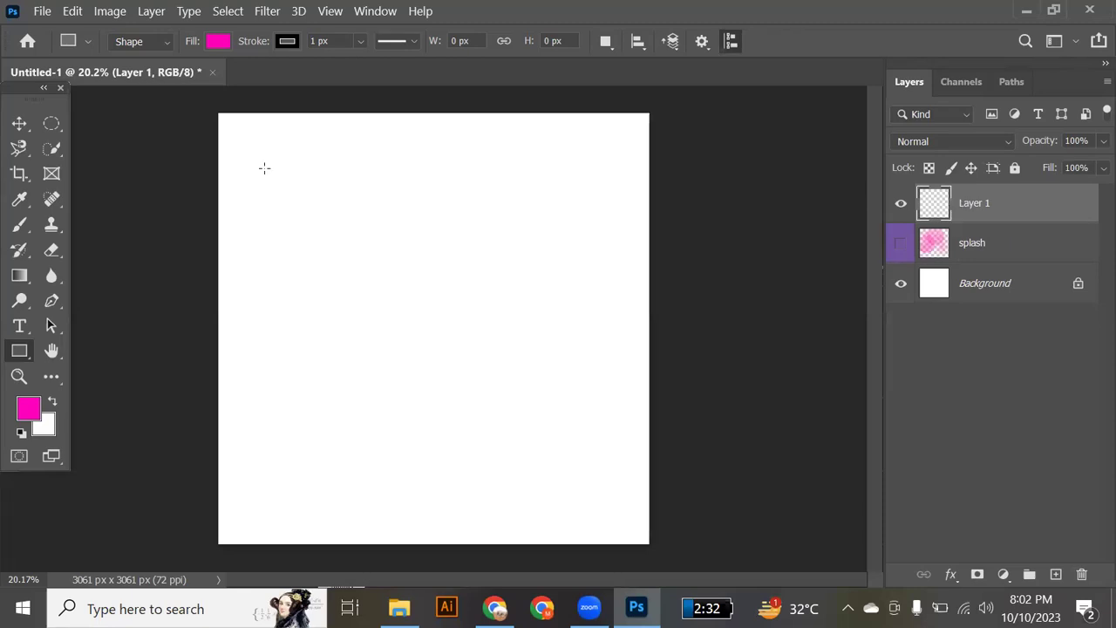
{"action": "left_click_drag", "start_coordinate": [264, 168], "coordinate": [395, 234]}
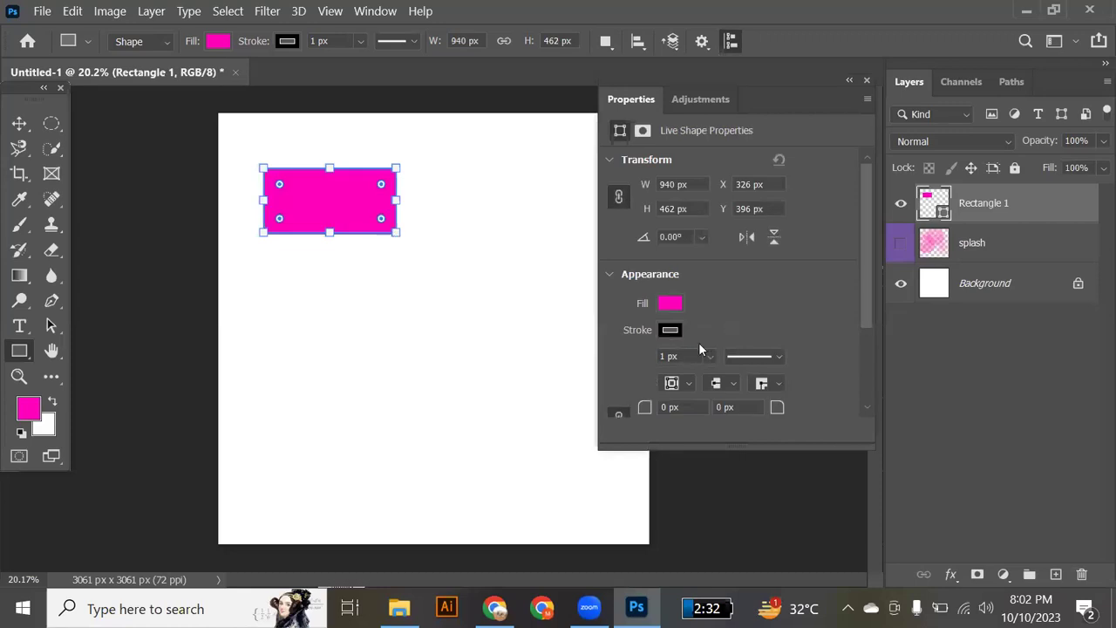
{"action": "left_click", "coordinate": [671, 329]}
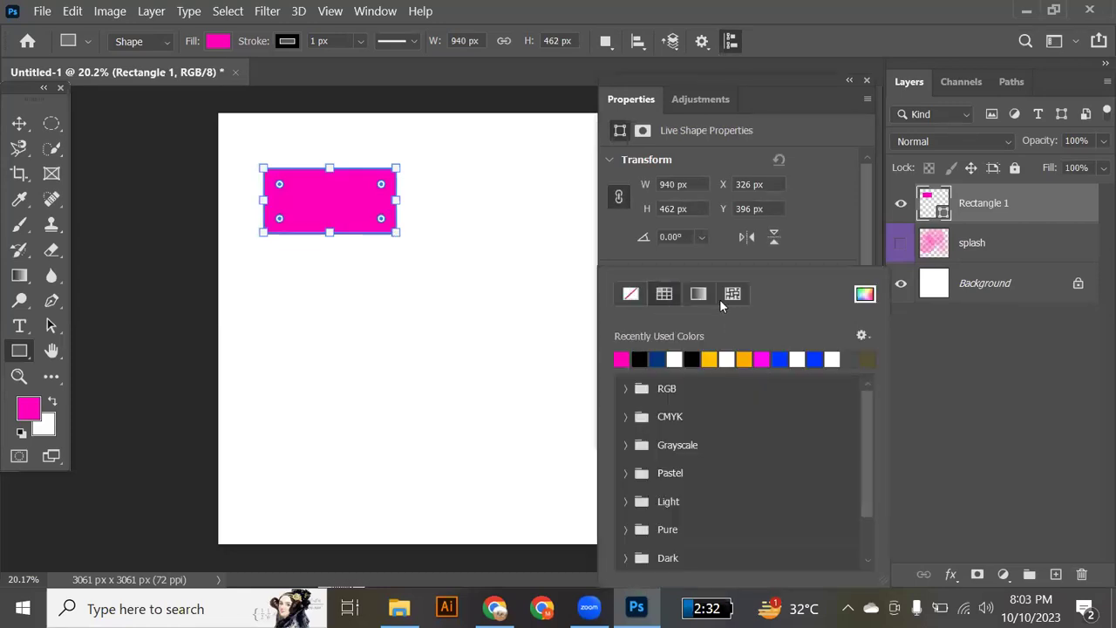
{"action": "left_click", "coordinate": [866, 81]}
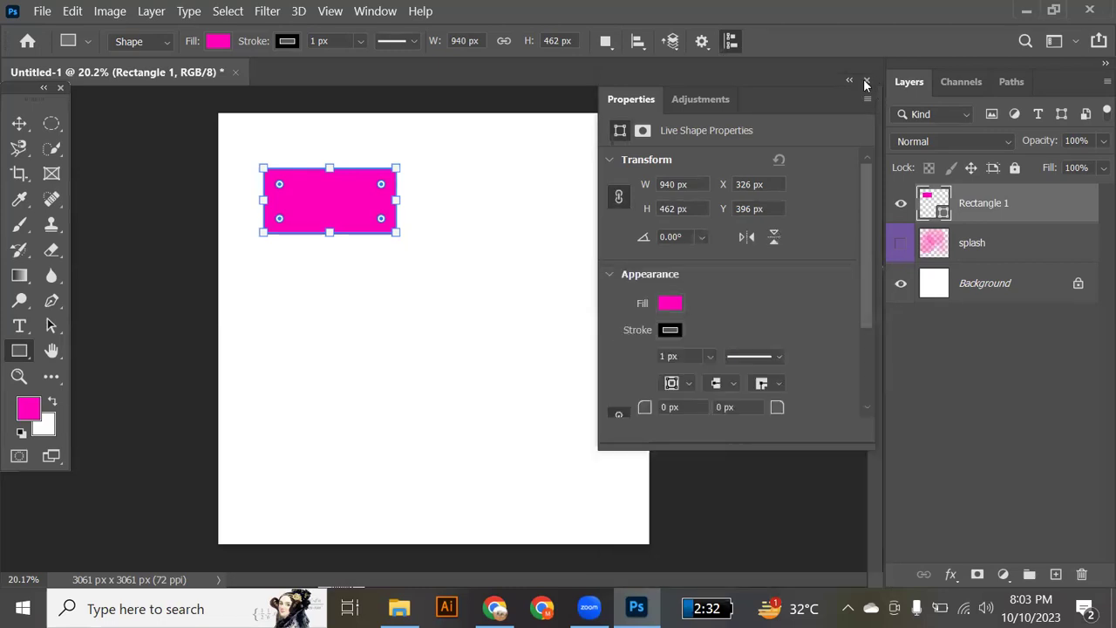
{"action": "left_click", "coordinate": [866, 81]}
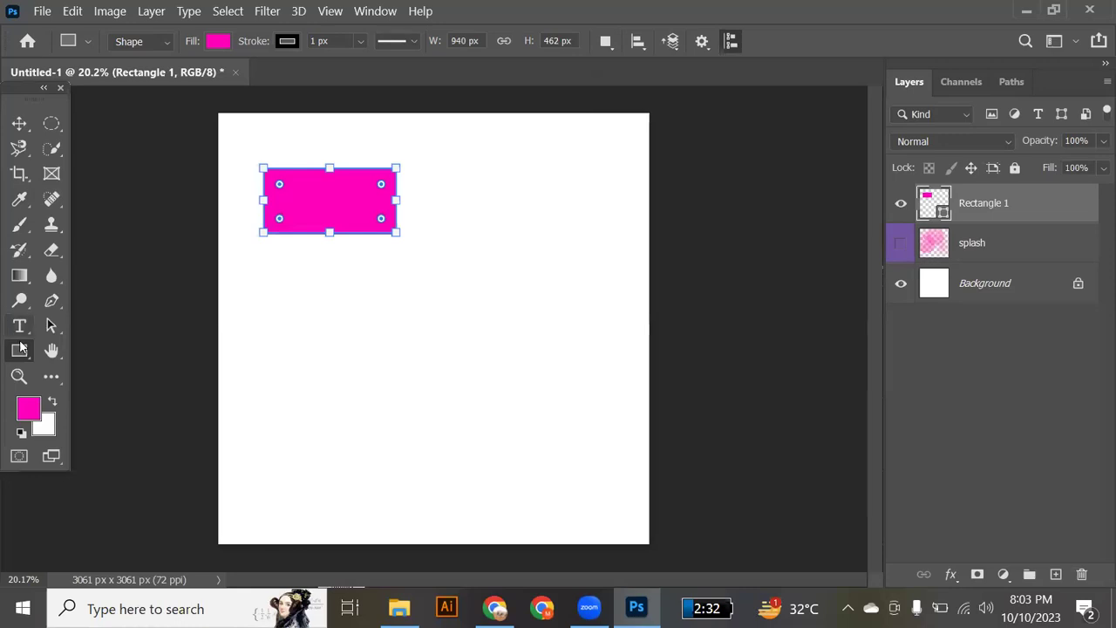
Step: Draw a pink rounded rectangle about 1043 x 597 px below the first rectangle and a circle about 916 px wide to the right
{"action": "left_click_drag", "start_coordinate": [20, 352], "coordinate": [321, 290]}
{"action": "left_click_drag", "start_coordinate": [270, 265], "coordinate": [416, 349]}
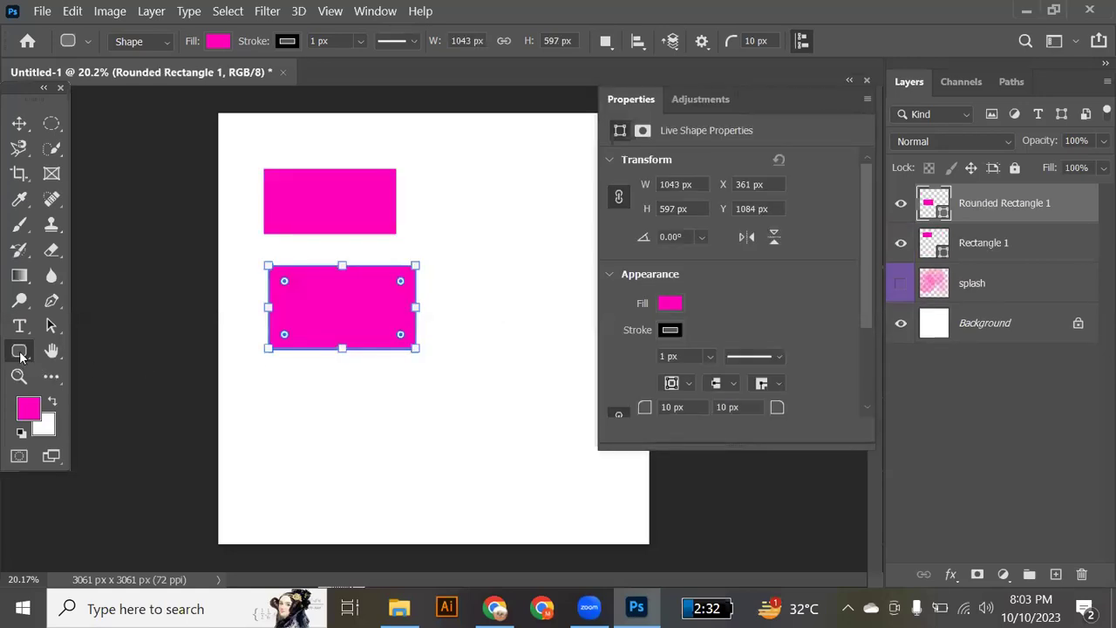
{"action": "left_click_drag", "start_coordinate": [20, 355], "coordinate": [376, 281]}
{"action": "left_click_drag", "start_coordinate": [463, 224], "coordinate": [596, 356]}
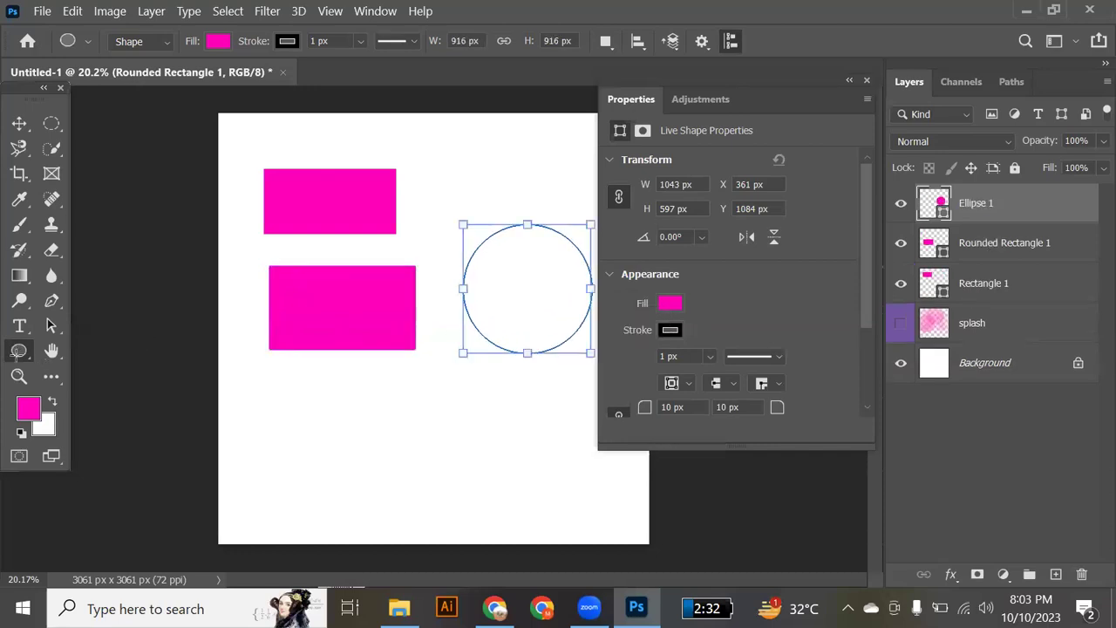
Step: Draw a pink triangle about 969 x 839 px overlapping the top of the circle and close its properties
{"action": "left_click_drag", "start_coordinate": [19, 359], "coordinate": [492, 152]}
{"action": "left_click_drag", "start_coordinate": [427, 136], "coordinate": [584, 297]}
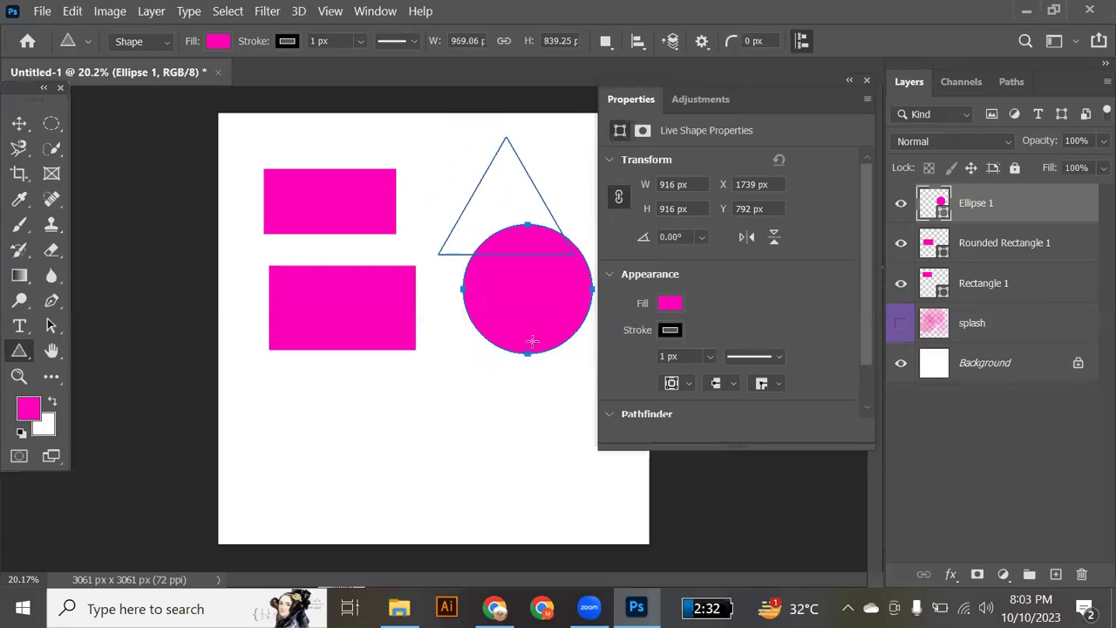
{"action": "left_click_drag", "start_coordinate": [532, 342], "coordinate": [532, 342]}
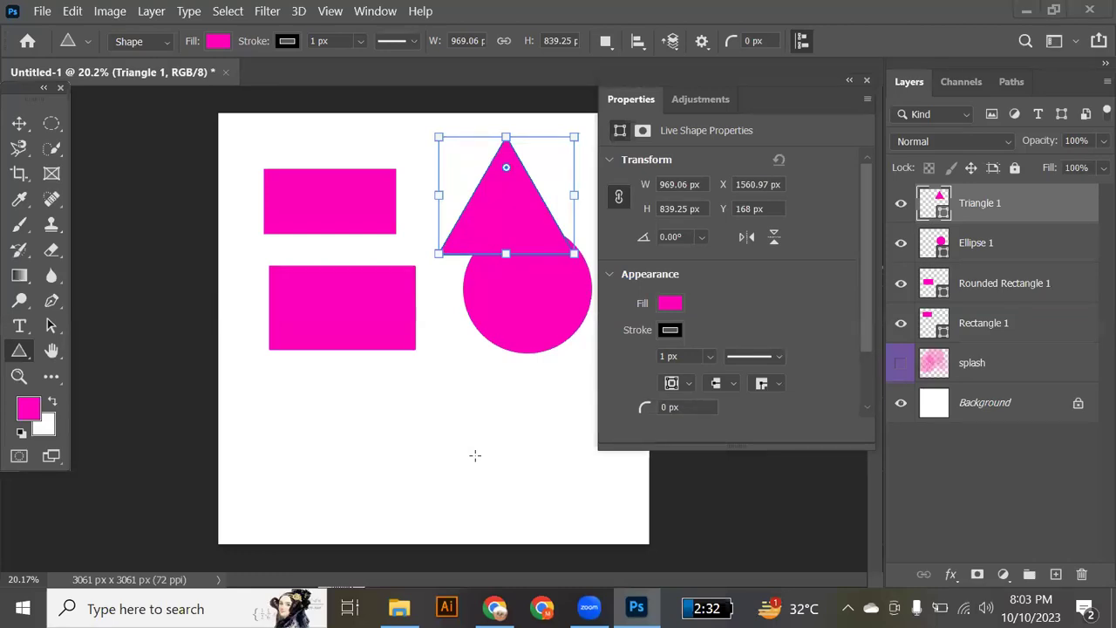
{"action": "left_click", "coordinate": [868, 81]}
Step: Move the circle below the triangle and adjust the triangle's position so the two shapes no longer overlap
{"action": "left_click", "coordinate": [19, 125]}
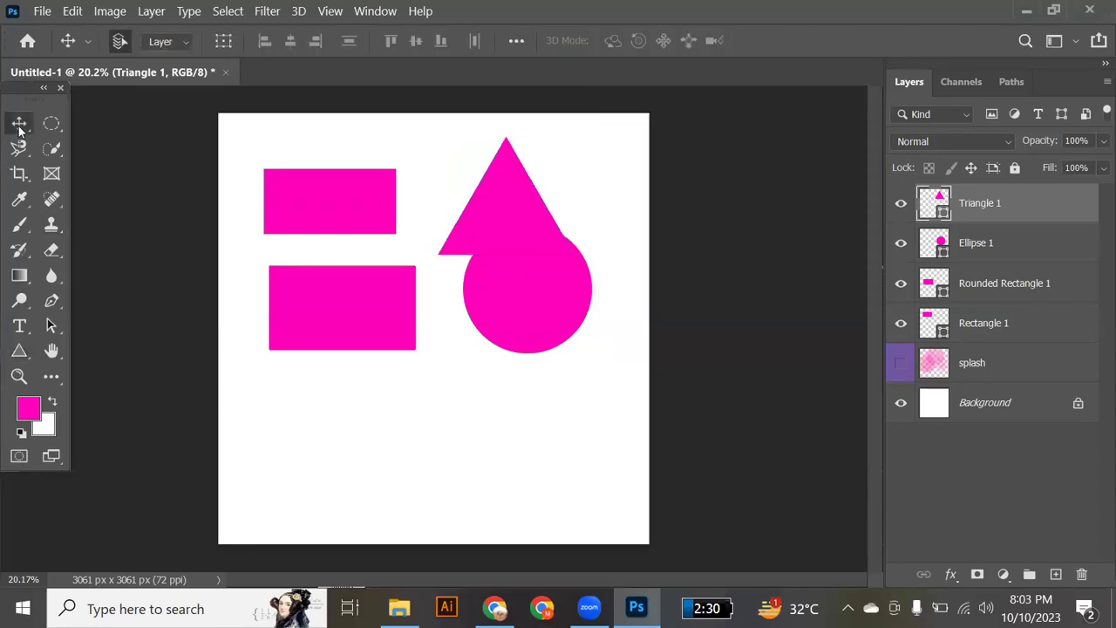
{"action": "mouse_move", "coordinate": [508, 239]}
{"action": "left_mouse_down"}
{"action": "mouse_move", "coordinate": [474, 195]}
{"action": "mouse_move", "coordinate": [493, 238]}
{"action": "left_mouse_up"}
{"action": "left_click_drag", "start_coordinate": [520, 349], "coordinate": [491, 420]}
{"action": "left_click_drag", "start_coordinate": [477, 228], "coordinate": [487, 261]}
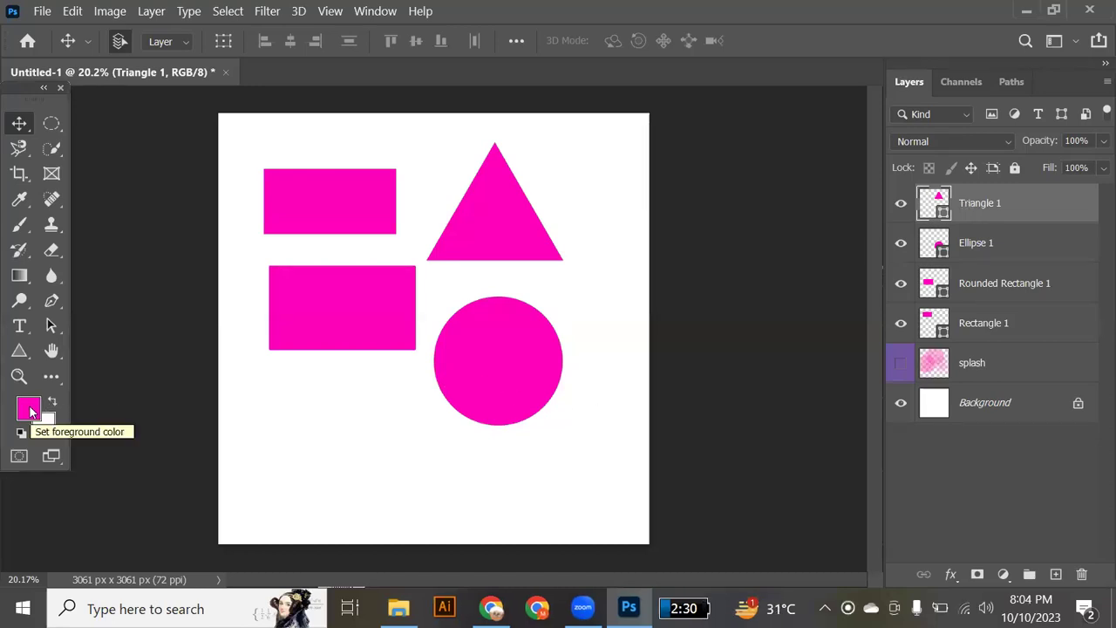
Step: Set the foreground color to blue 0f03ff and fill the circle with it
{"action": "left_click", "coordinate": [490, 371]}
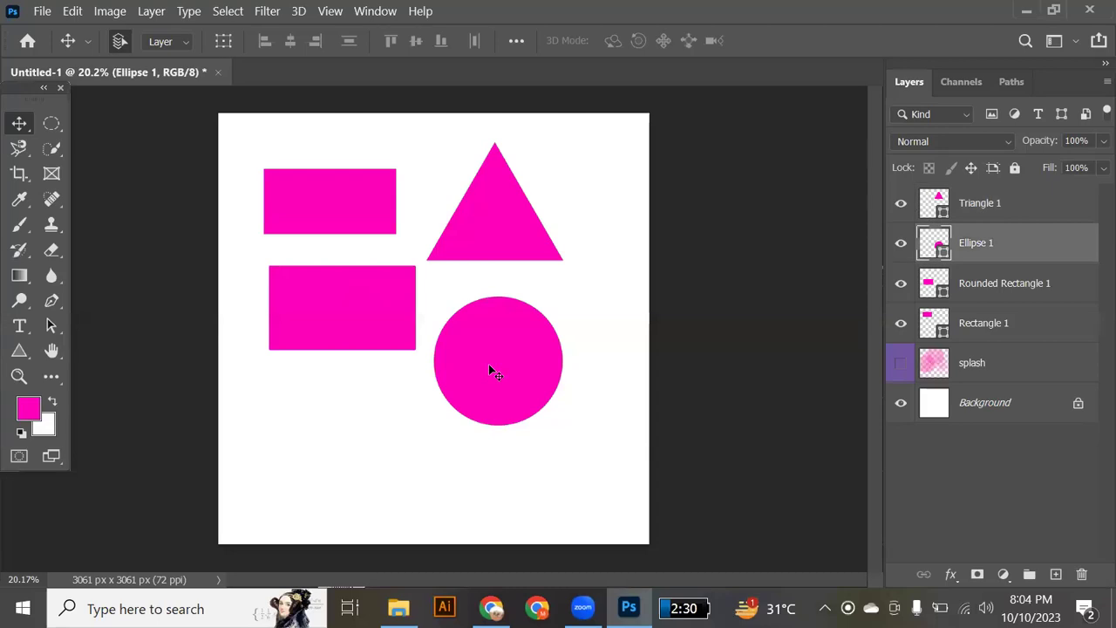
{"action": "left_click", "coordinate": [30, 410]}
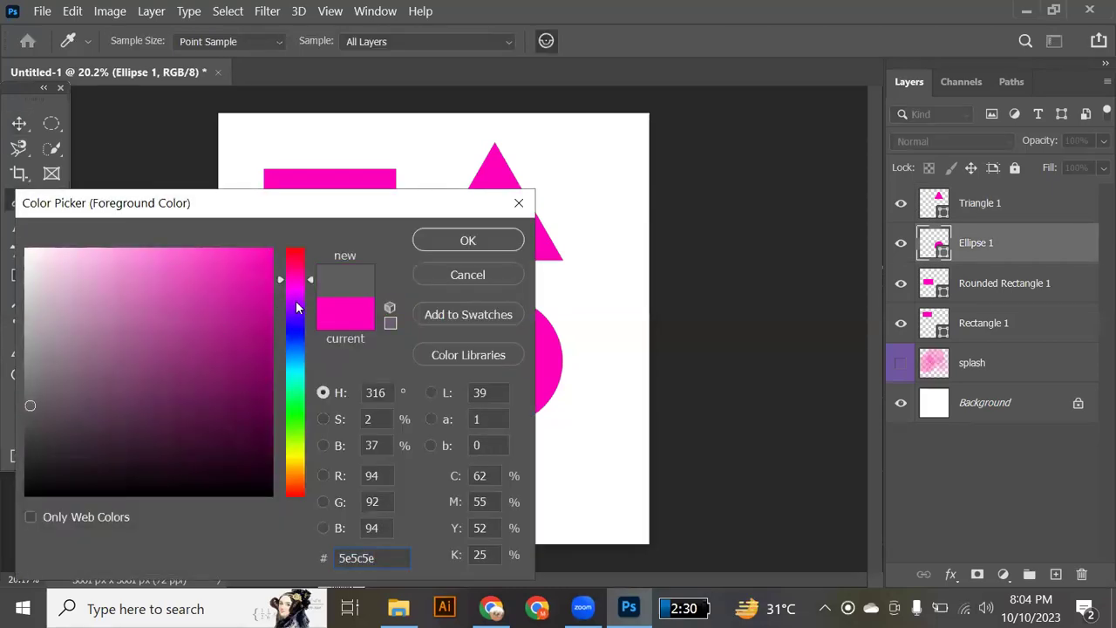
{"action": "left_click", "coordinate": [296, 280]}
{"action": "left_click_drag", "start_coordinate": [296, 318], "coordinate": [270, 240]}
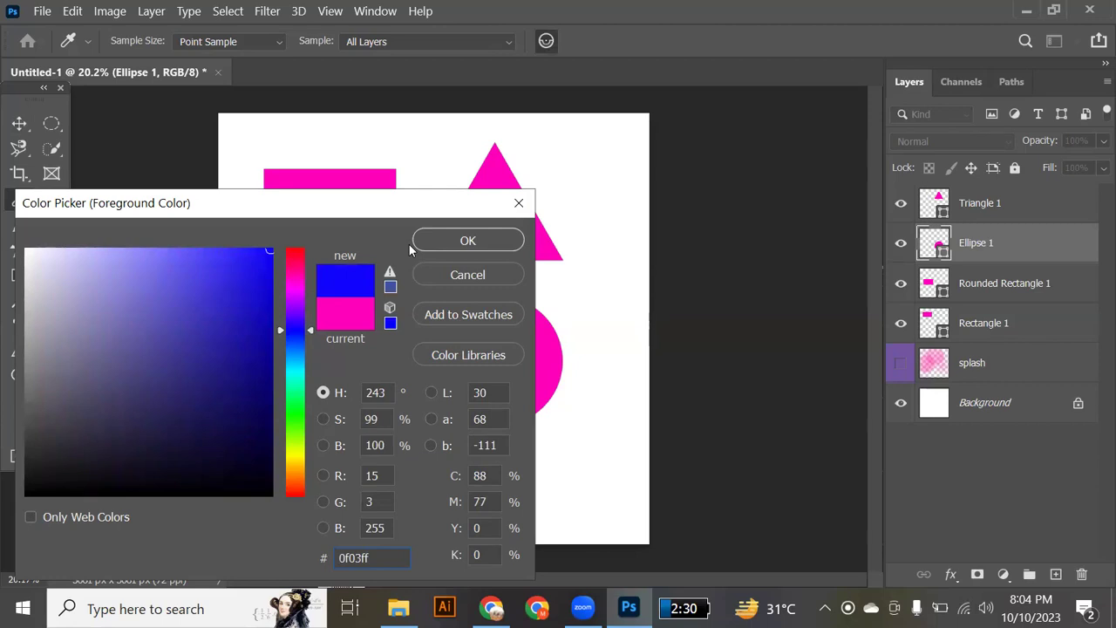
{"action": "left_click", "coordinate": [488, 241]}
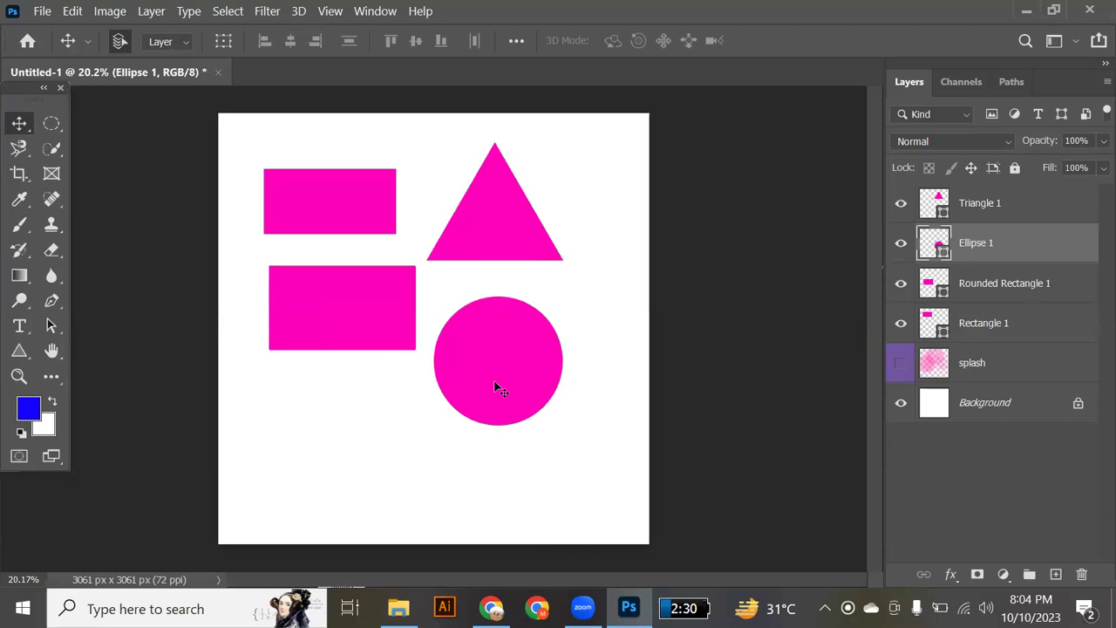
{"action": "key", "text": "alt+BackSpace"}
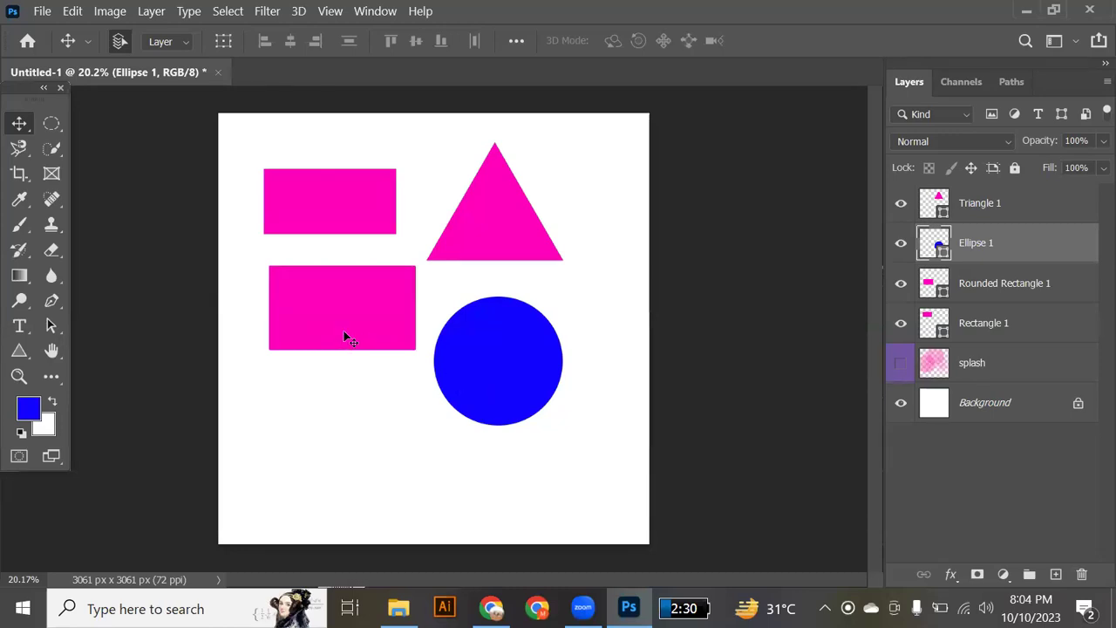
Step: Set the background color to bright red and fill the triangle with it
{"action": "left_click", "coordinate": [491, 243]}
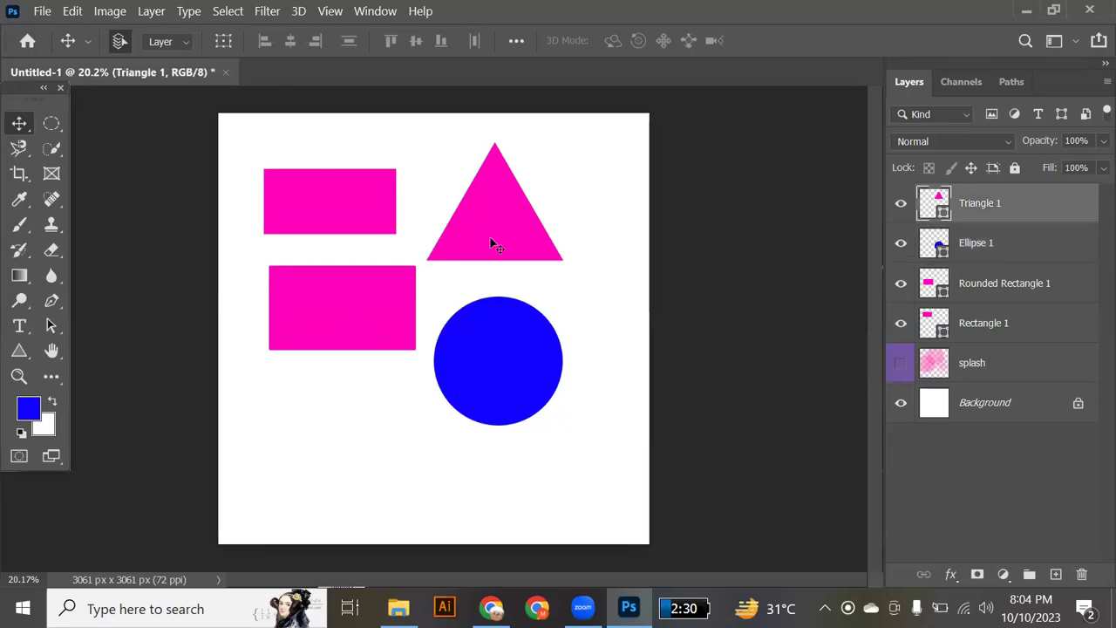
{"action": "left_click", "coordinate": [45, 425]}
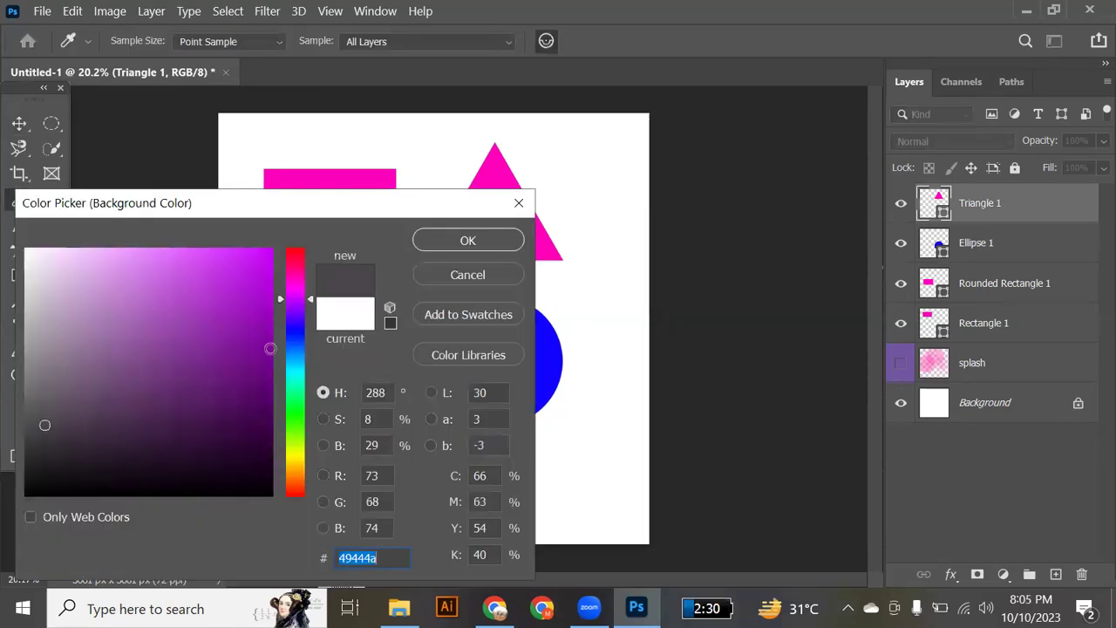
{"action": "left_click", "coordinate": [295, 281]}
{"action": "left_click_drag", "start_coordinate": [295, 281], "coordinate": [295, 249]}
{"action": "left_click", "coordinate": [260, 250]}
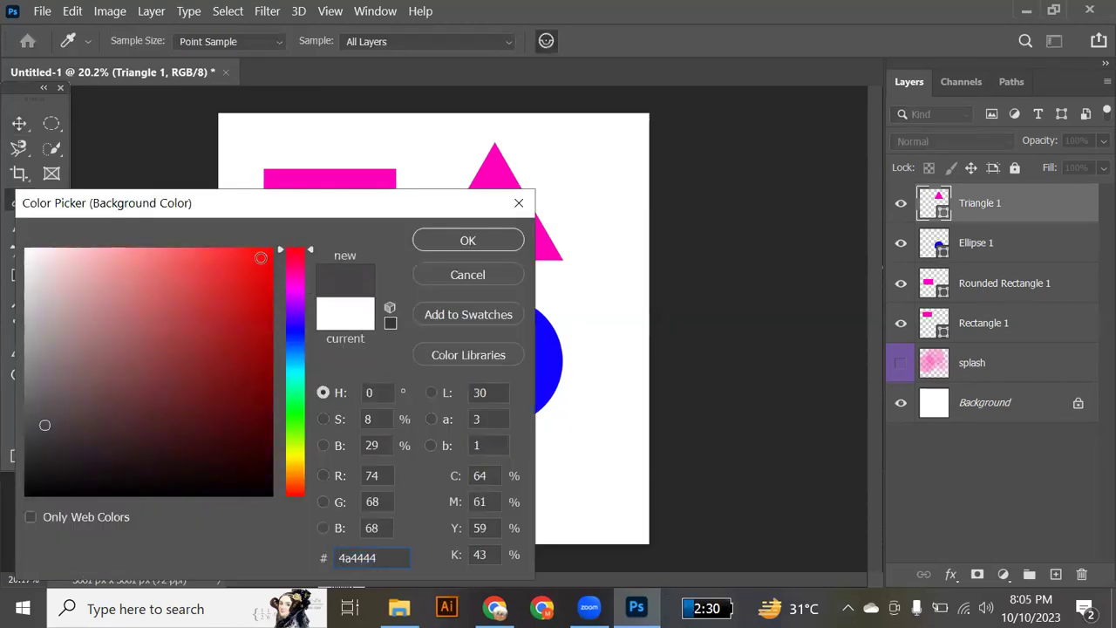
{"action": "left_click", "coordinate": [463, 241]}
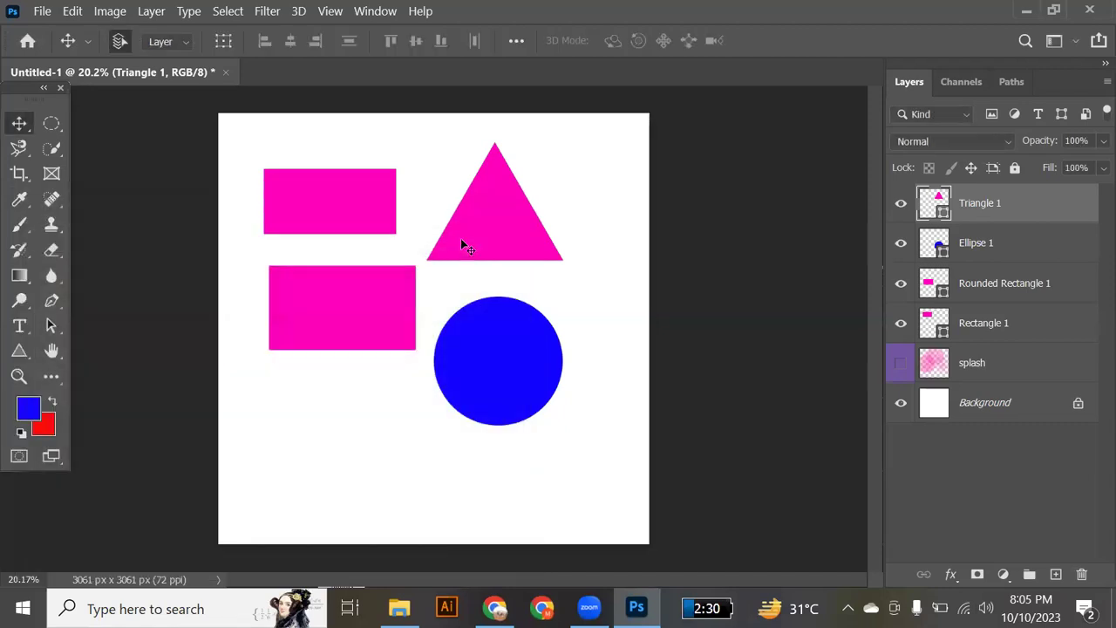
{"action": "key", "text": "ctrl+BackSpace"}
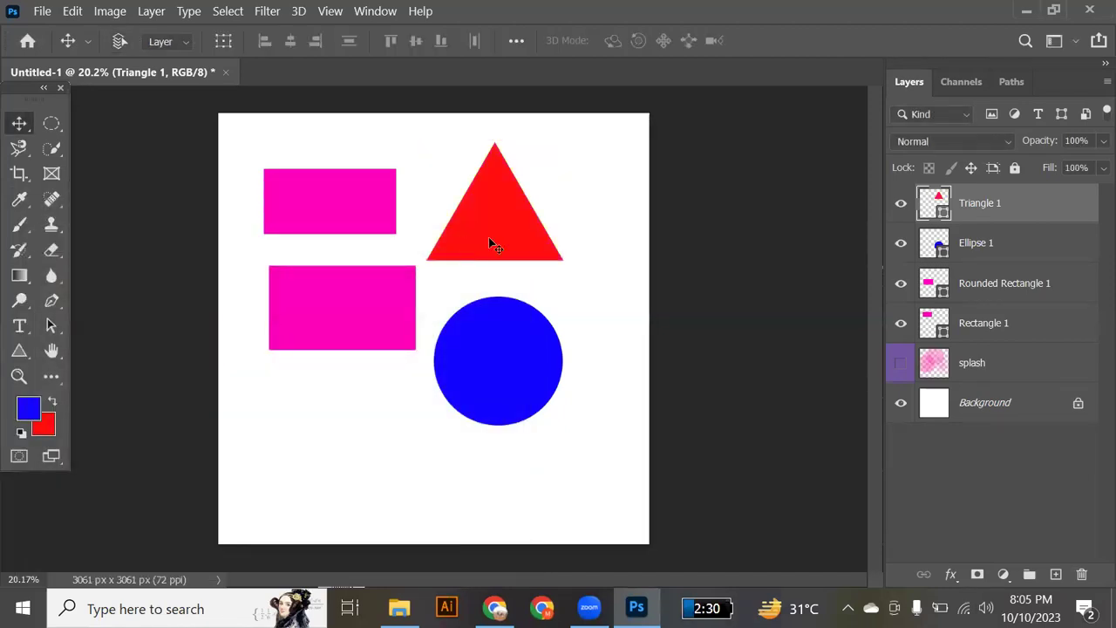
Step: Set the foreground color to bright cyan and fill the rounded rectangle with it
{"action": "left_click", "coordinate": [379, 300]}
{"action": "left_click", "coordinate": [34, 414]}
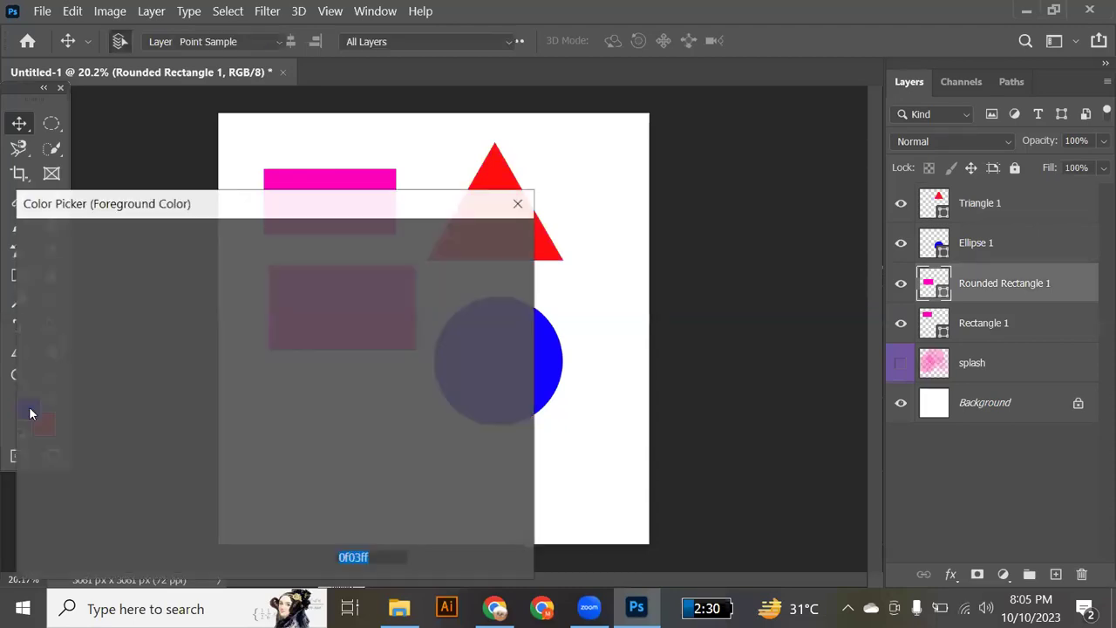
{"action": "left_click", "coordinate": [29, 408]}
{"action": "left_click_drag", "start_coordinate": [293, 343], "coordinate": [294, 376]}
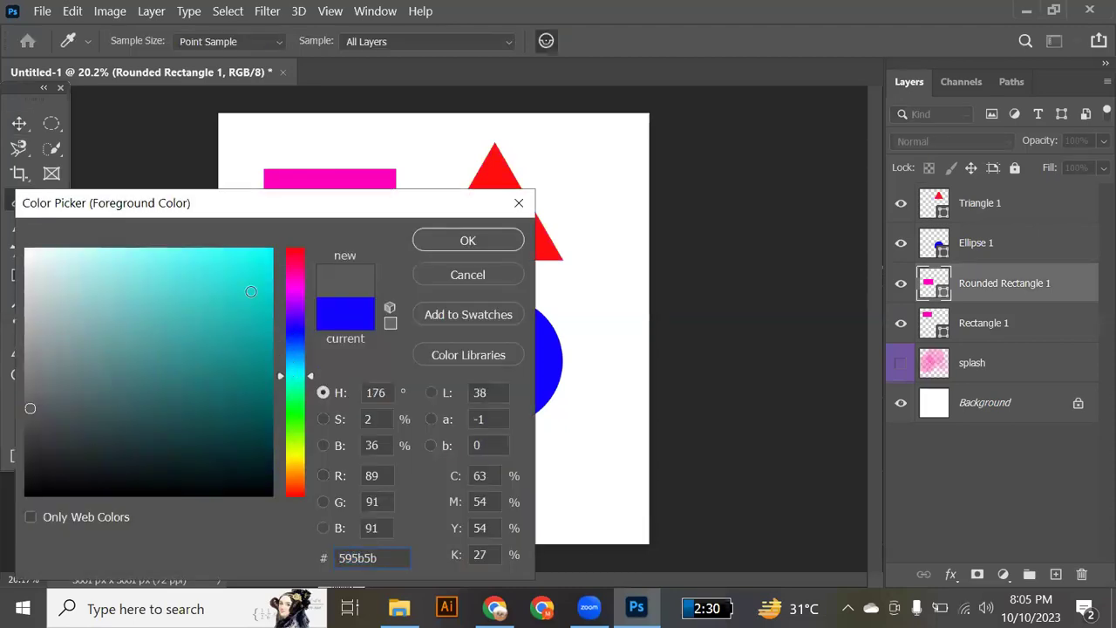
{"action": "left_click", "coordinate": [272, 250]}
{"action": "left_click", "coordinate": [468, 242]}
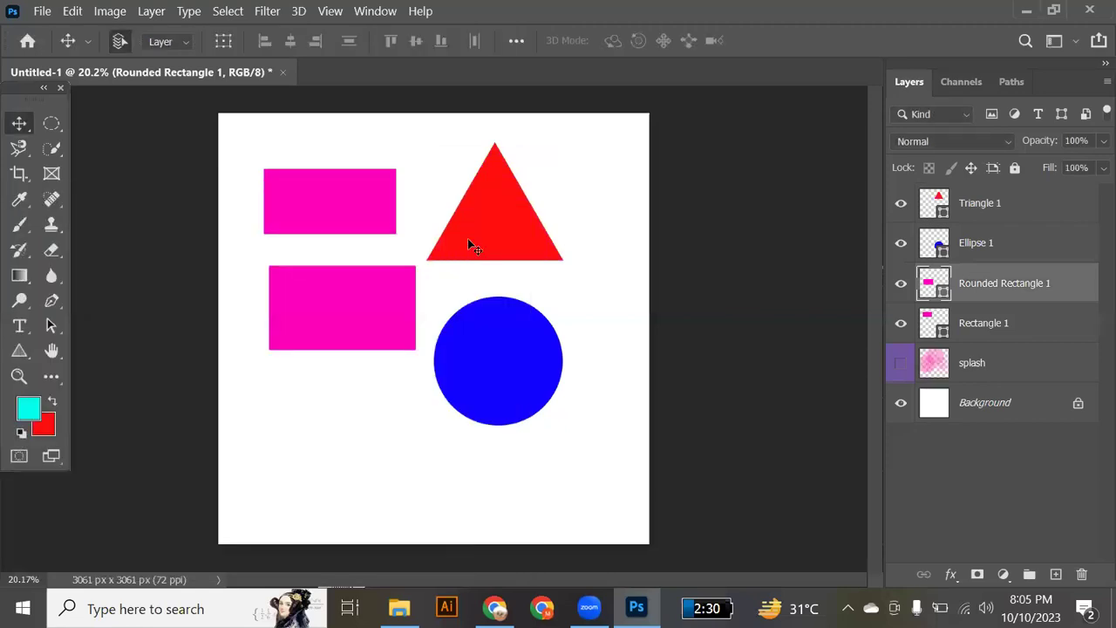
{"action": "key", "text": "alt+BackSpace"}
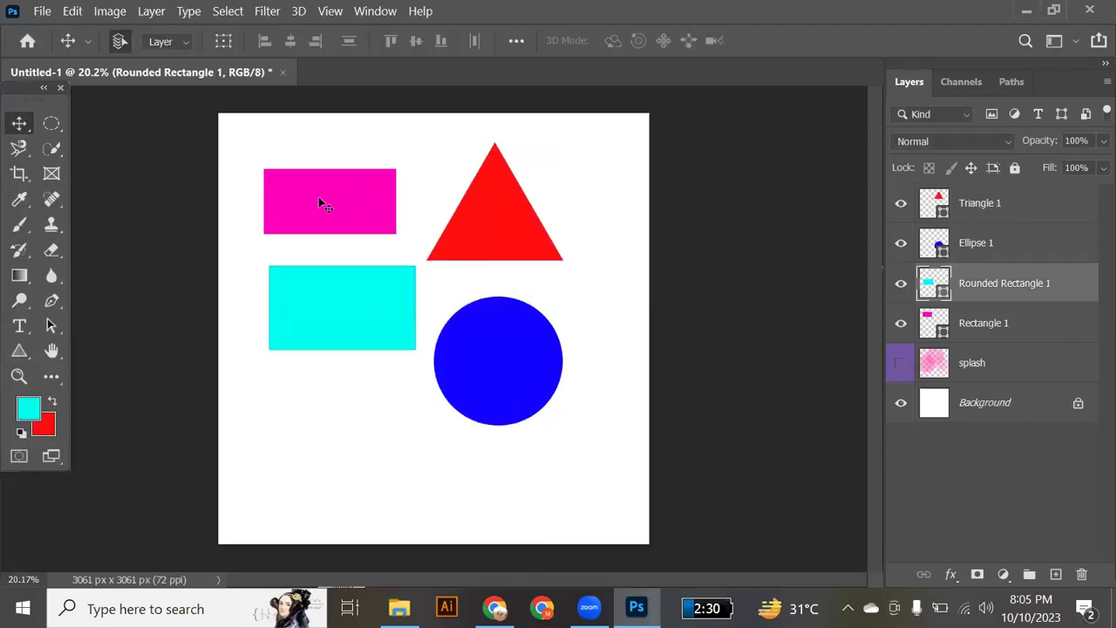
Step: Move the triangle, rounded rectangle and circle up beside the pink rectangle so that all four shapes overlap
{"action": "left_click", "coordinate": [477, 230]}
{"action": "left_click_drag", "start_coordinate": [465, 226], "coordinate": [366, 228]}
{"action": "left_click_drag", "start_coordinate": [381, 331], "coordinate": [375, 257]}
{"action": "left_click_drag", "start_coordinate": [496, 353], "coordinate": [408, 212]}
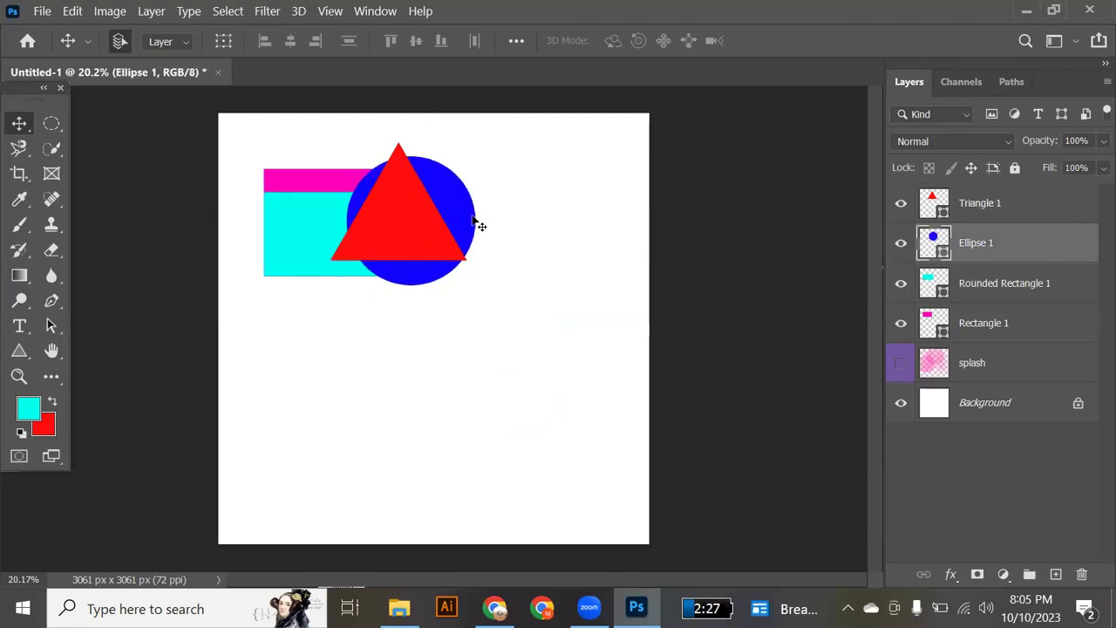
{"action": "left_click_drag", "start_coordinate": [461, 211], "coordinate": [486, 213]}
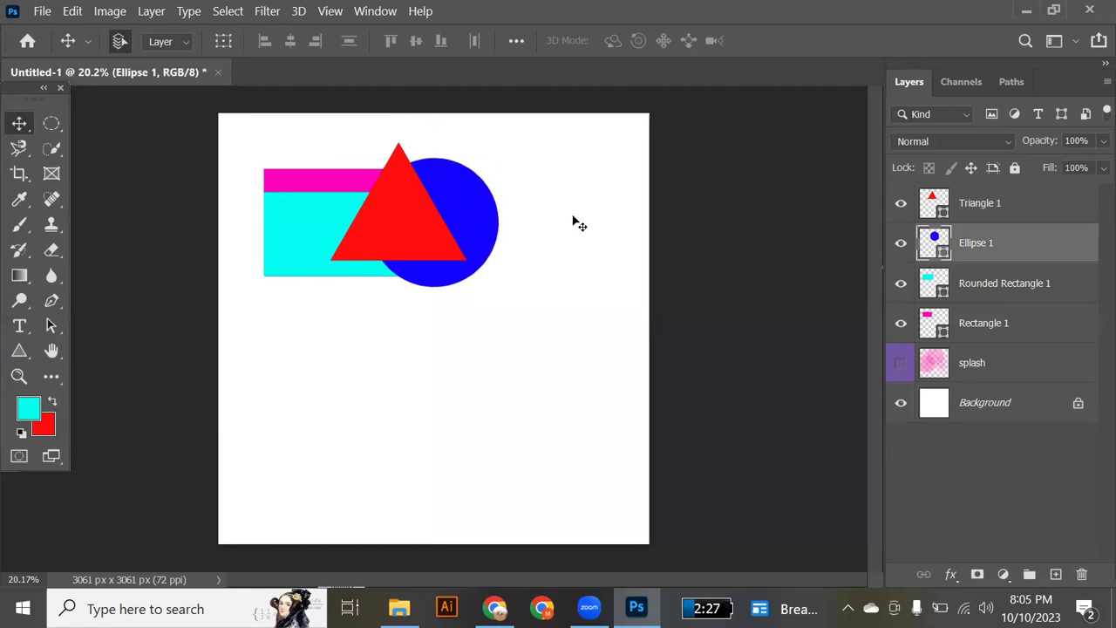
Step: Reorder the layers with Ellipse 1 on top and Triangle 1 below Rounded Rectangle 1, and shift the circle rightward
{"action": "left_click_drag", "start_coordinate": [1004, 246], "coordinate": [997, 185]}
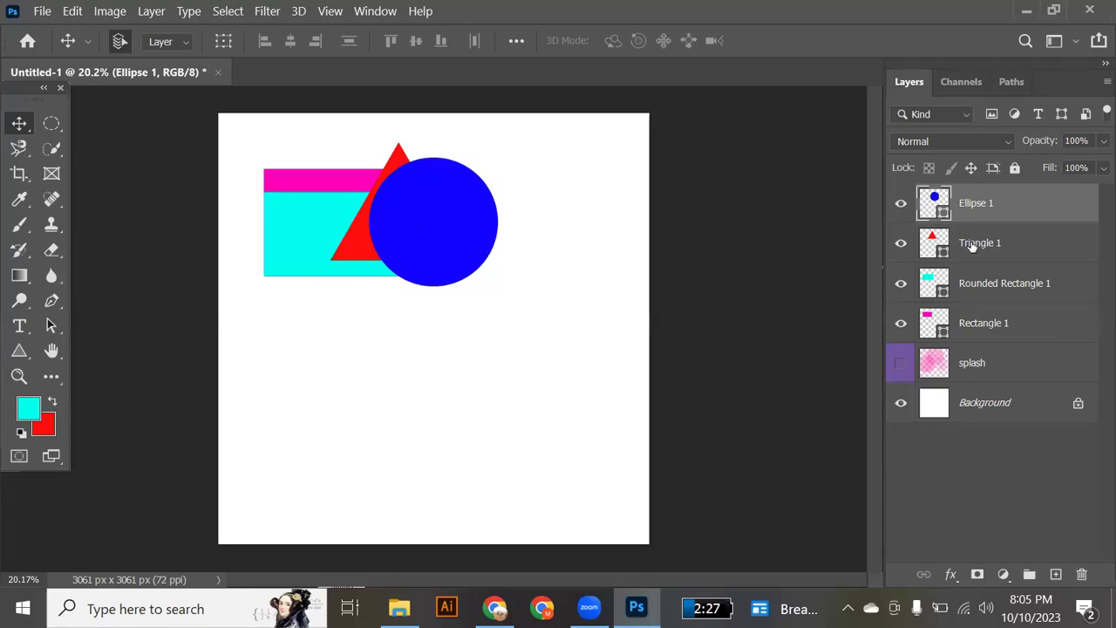
{"action": "left_click_drag", "start_coordinate": [966, 249], "coordinate": [965, 312]}
{"action": "left_click_drag", "start_coordinate": [406, 187], "coordinate": [422, 211]}
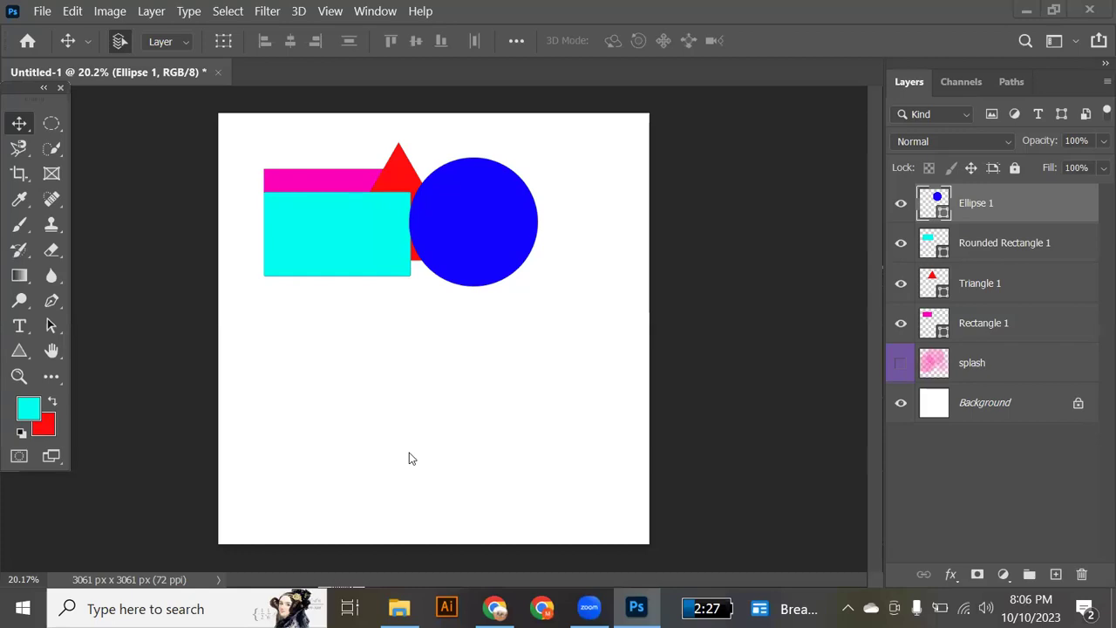
Step: Add the horizontal text BASIC SHAPES in Britannic Bold 36 pt below the rounded rectangle
{"action": "left_click", "coordinate": [20, 327]}
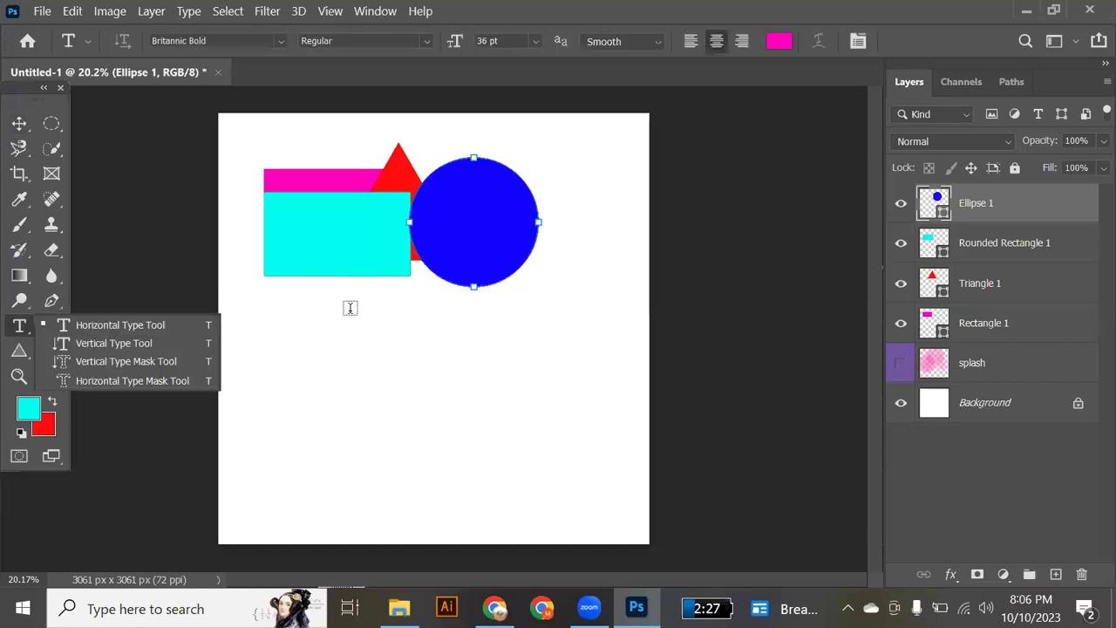
{"action": "left_click", "coordinate": [350, 307]}
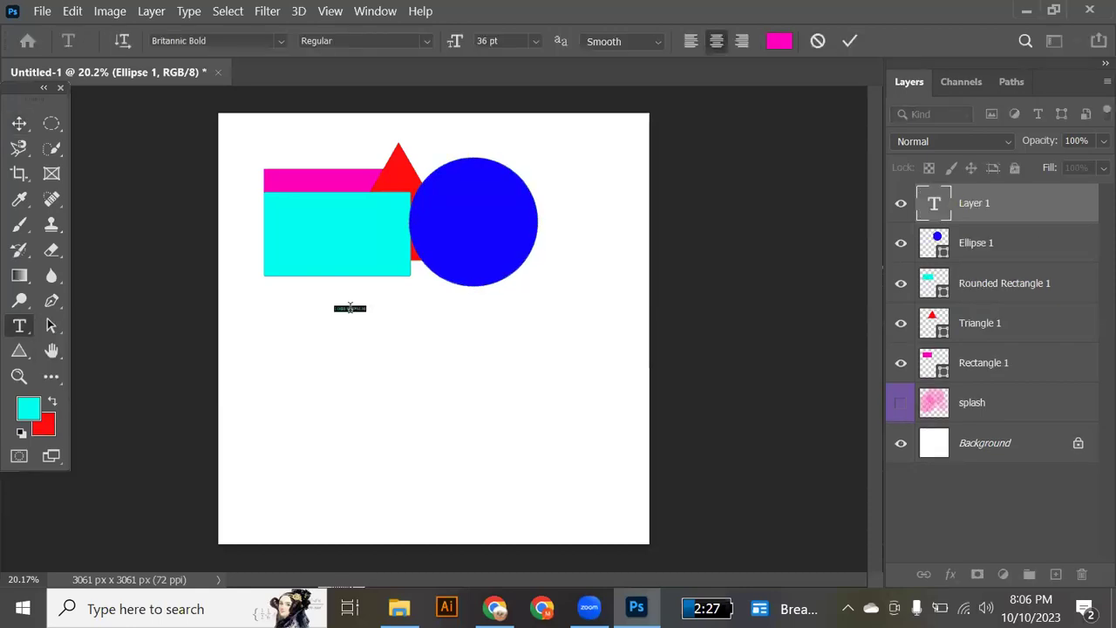
{"action": "key", "text": "BackSpace"}
{"action": "left_click", "coordinate": [15, 125]}
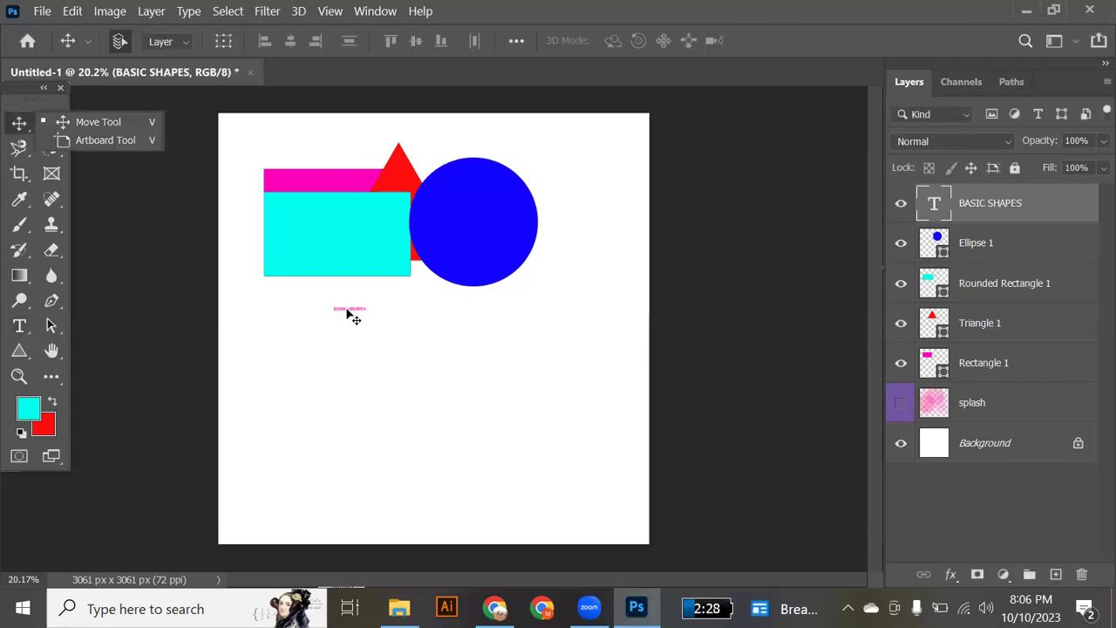
Step: Scale the BASIC SHAPES text to about 736% and place it directly beneath the shapes, lined up with the rectangles' left edge
{"action": "left_click_drag", "start_coordinate": [346, 312], "coordinate": [349, 311]}
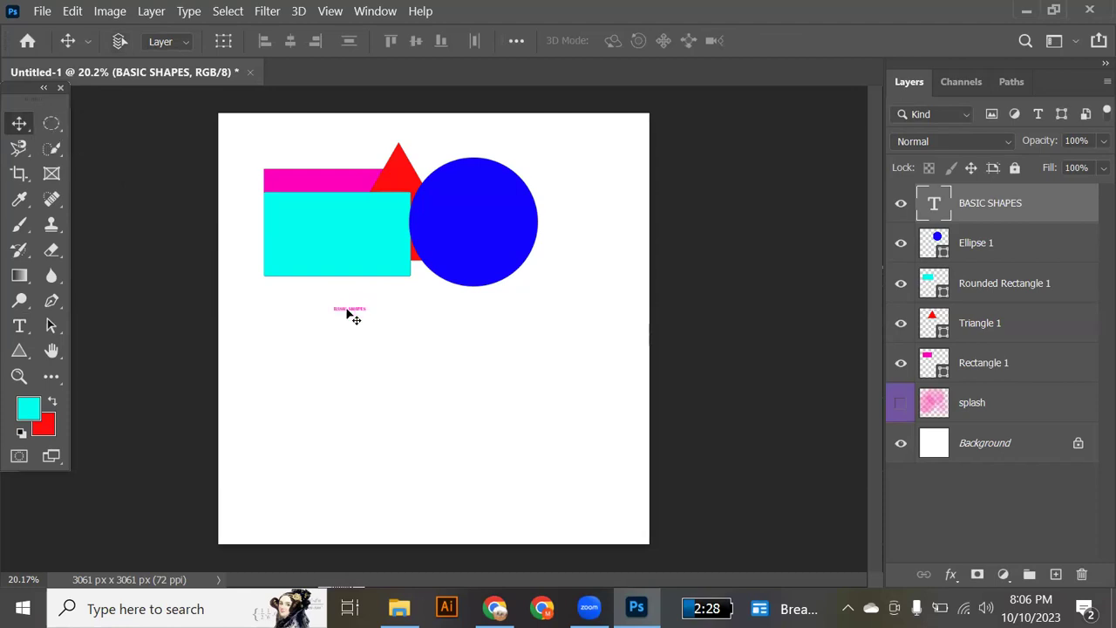
{"action": "key", "text": "ctrl+t"}
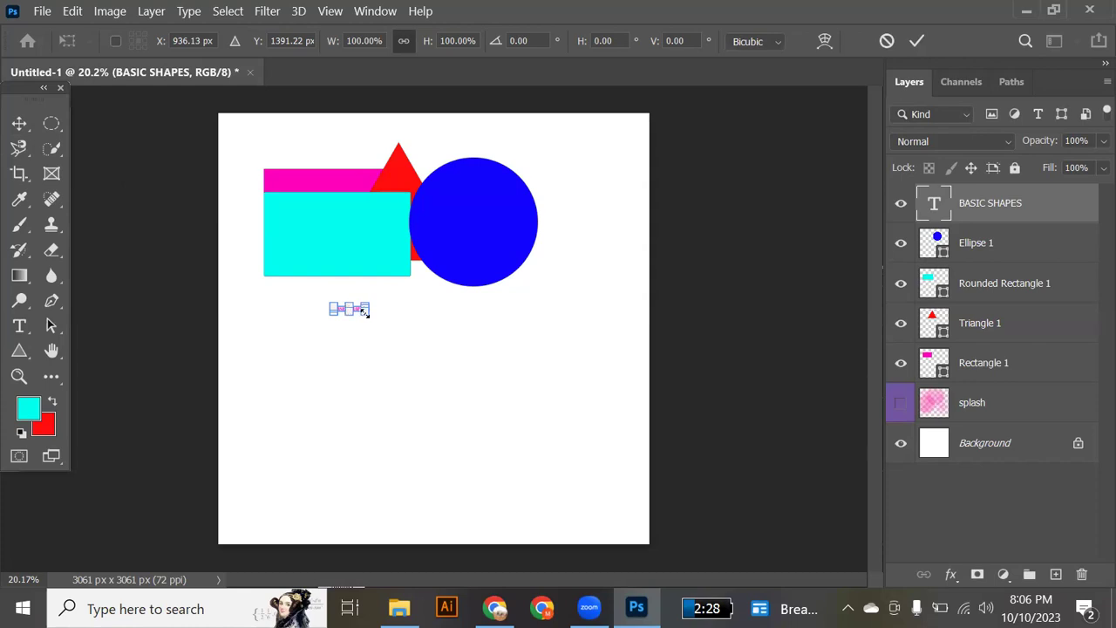
{"action": "left_click_drag", "start_coordinate": [374, 311], "coordinate": [547, 382]}
{"action": "left_click_drag", "start_coordinate": [381, 327], "coordinate": [344, 331]}
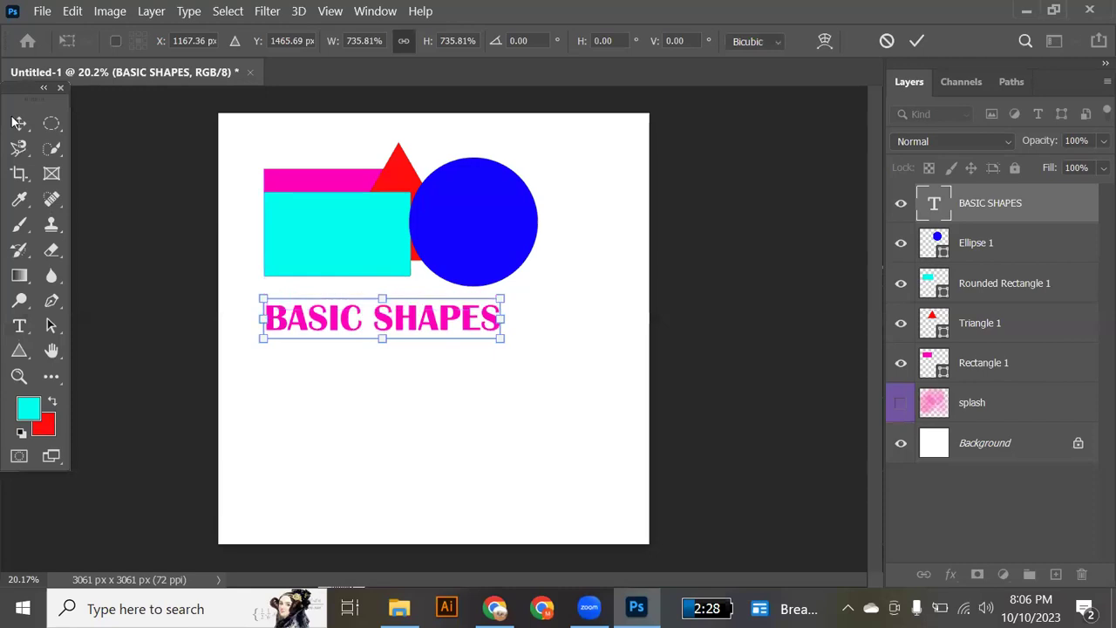
{"action": "left_click", "coordinate": [18, 123]}
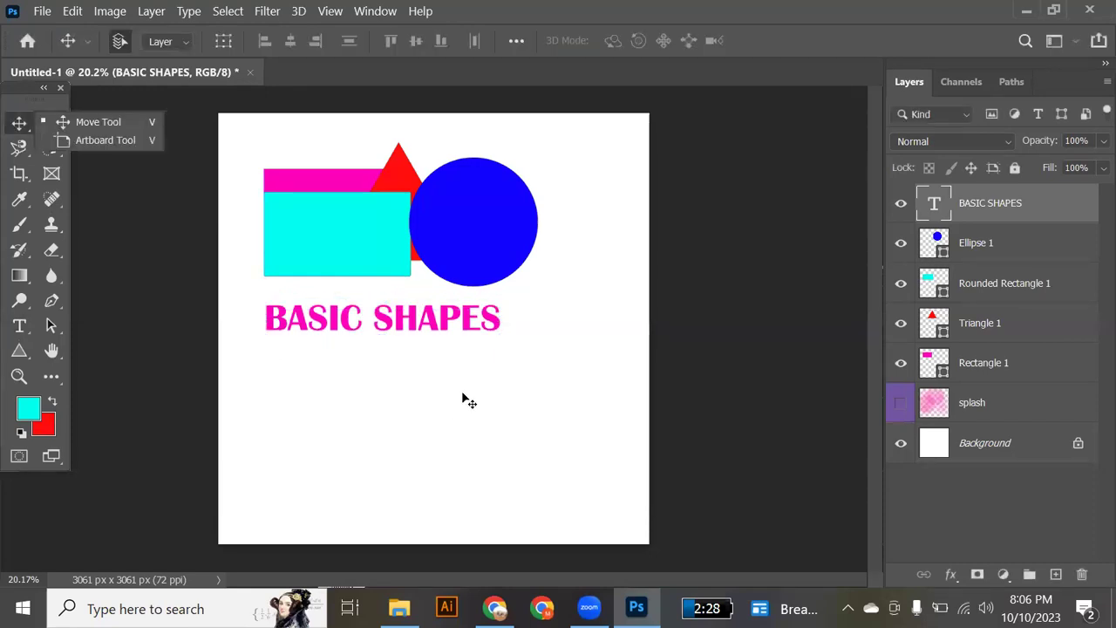
Step: Sample the blue circle and then the cyan rectangle with the Eyedropper, and fill the BASIC SHAPES text with the cyan
{"action": "left_click", "coordinate": [350, 330]}
{"action": "key", "text": "i"}
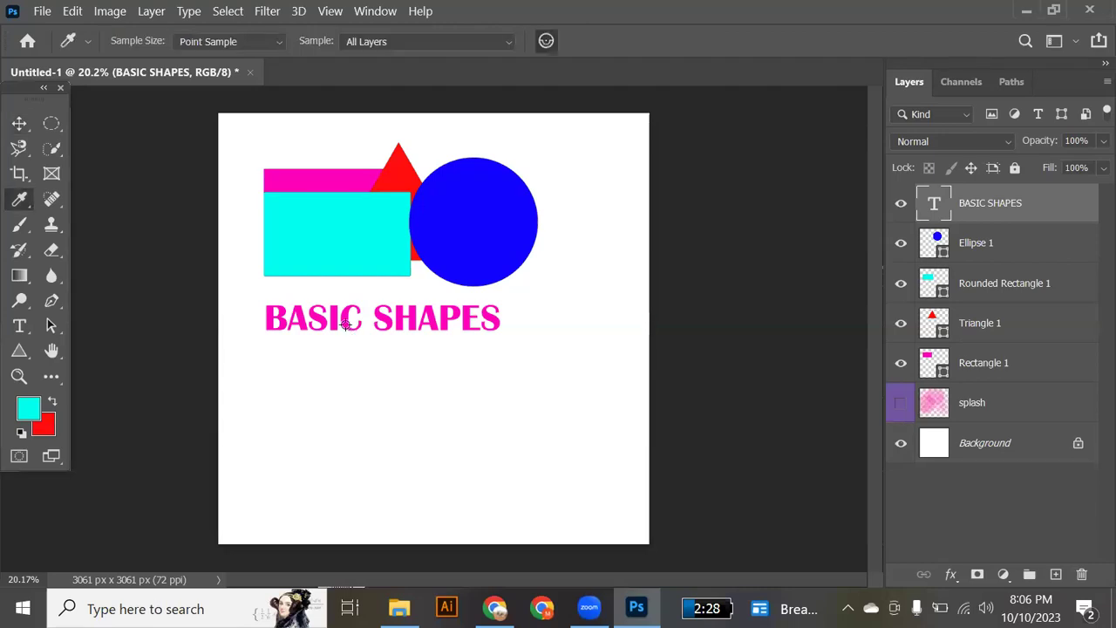
{"action": "left_click", "coordinate": [470, 238]}
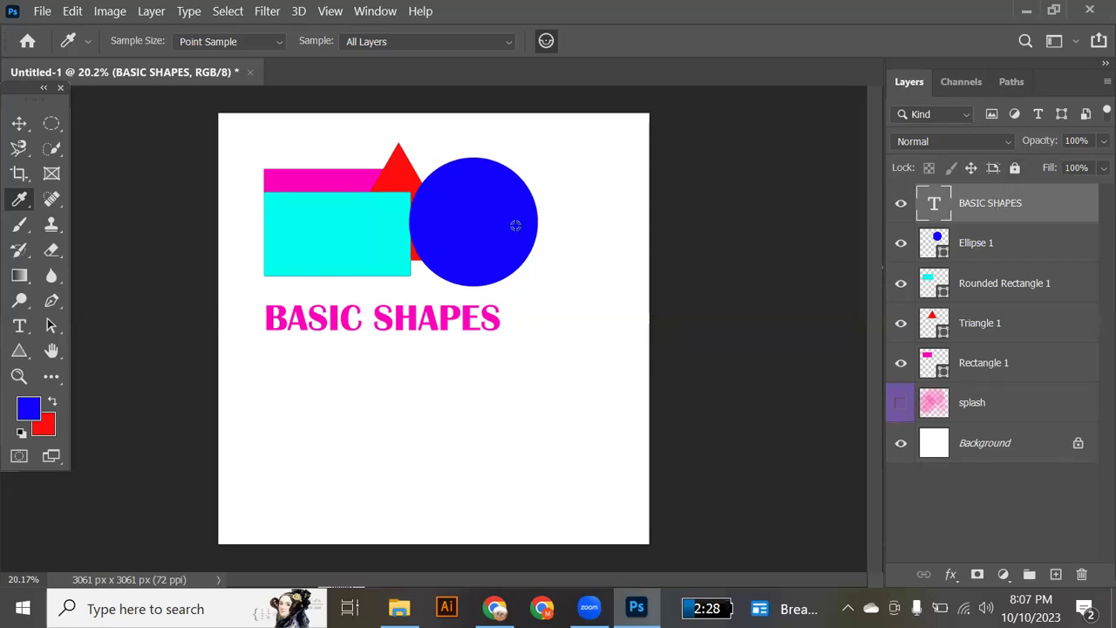
{"action": "left_click_drag", "start_coordinate": [318, 245], "coordinate": [326, 232]}
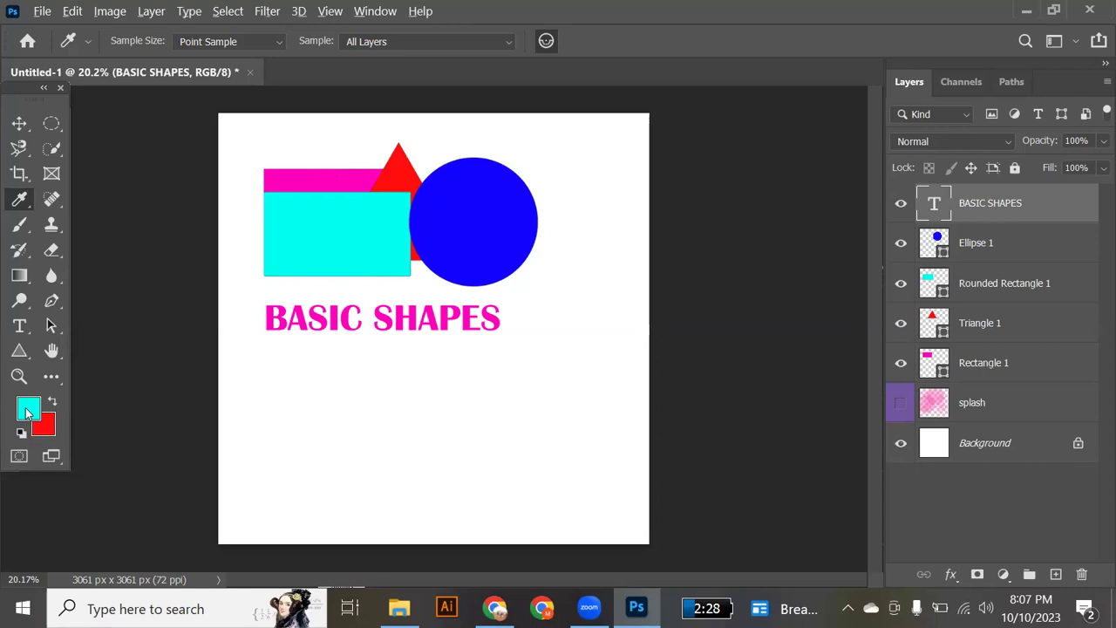
{"action": "key", "text": "alt+BackSpace"}
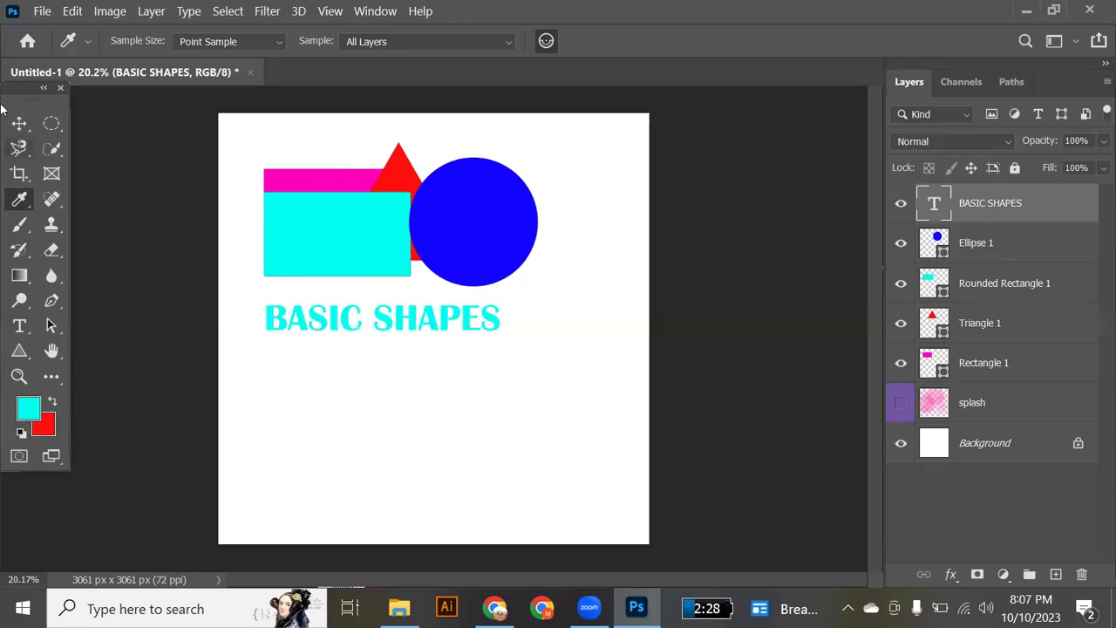
{"action": "left_click", "coordinate": [19, 125]}
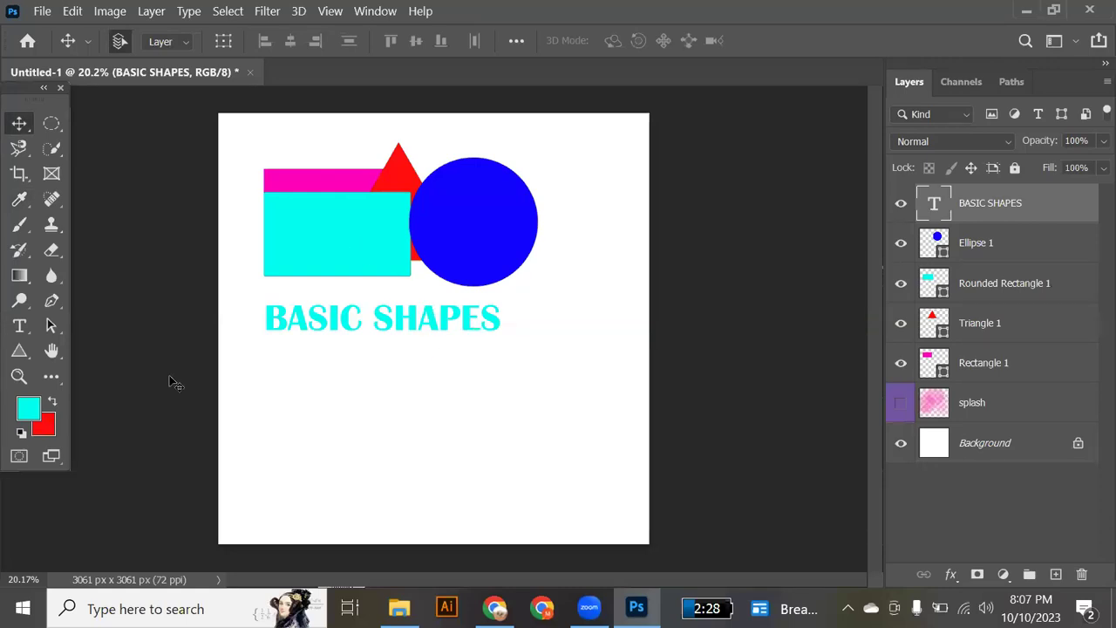
Step: Draw the leafy-stem flower custom shape from the Flowers set, about 784 by 871 px, across the canvas's right edge below the text
{"action": "left_click", "coordinate": [18, 353]}
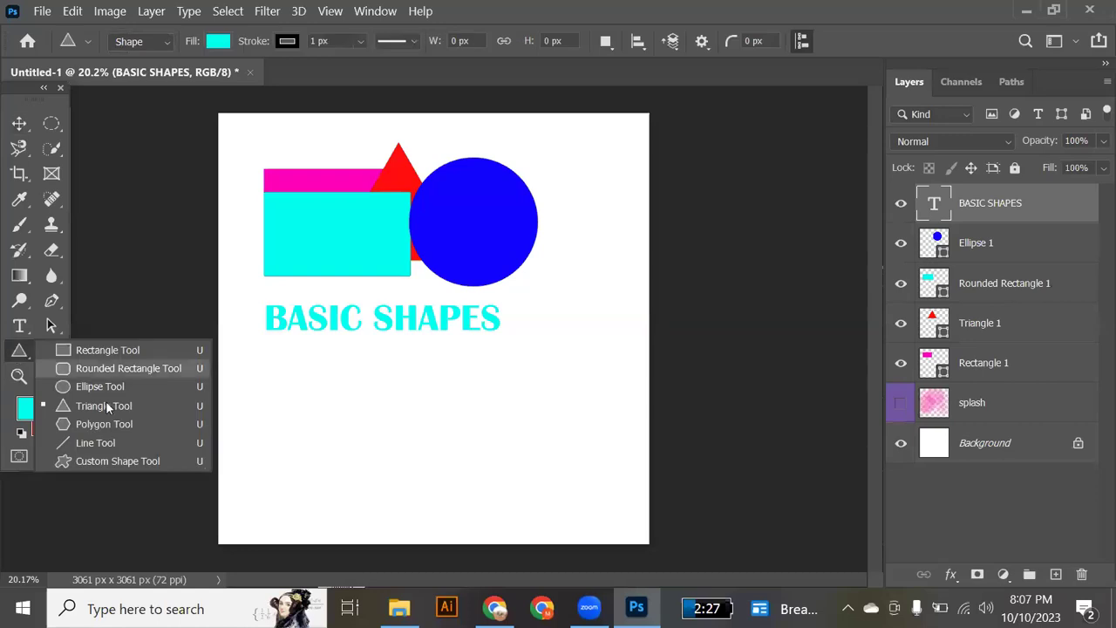
{"action": "left_click", "coordinate": [134, 462]}
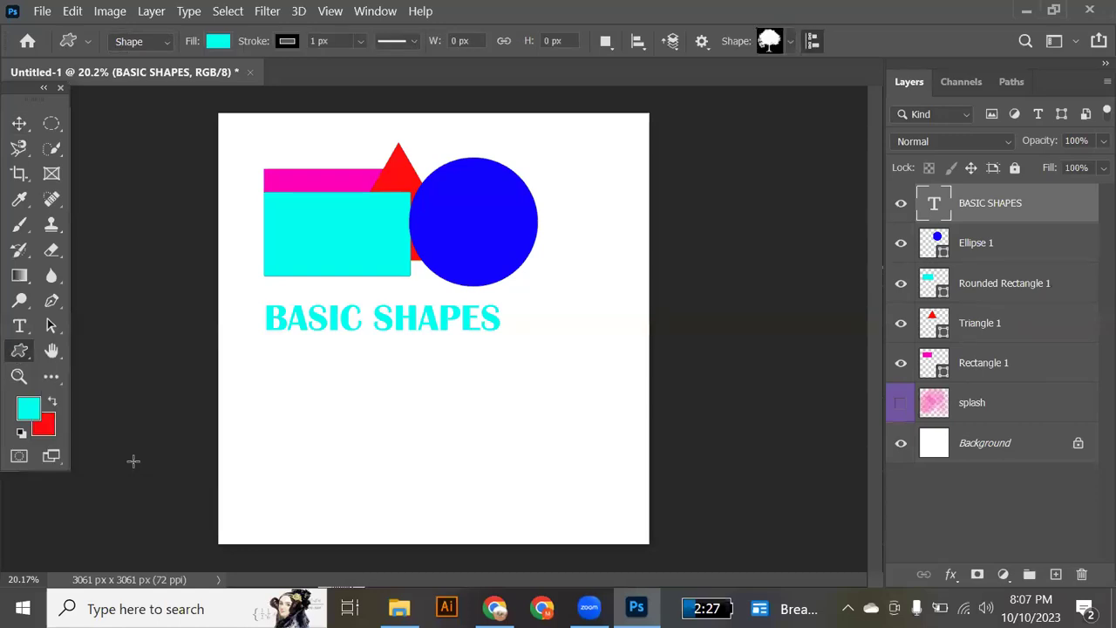
{"action": "left_click", "coordinate": [789, 43]}
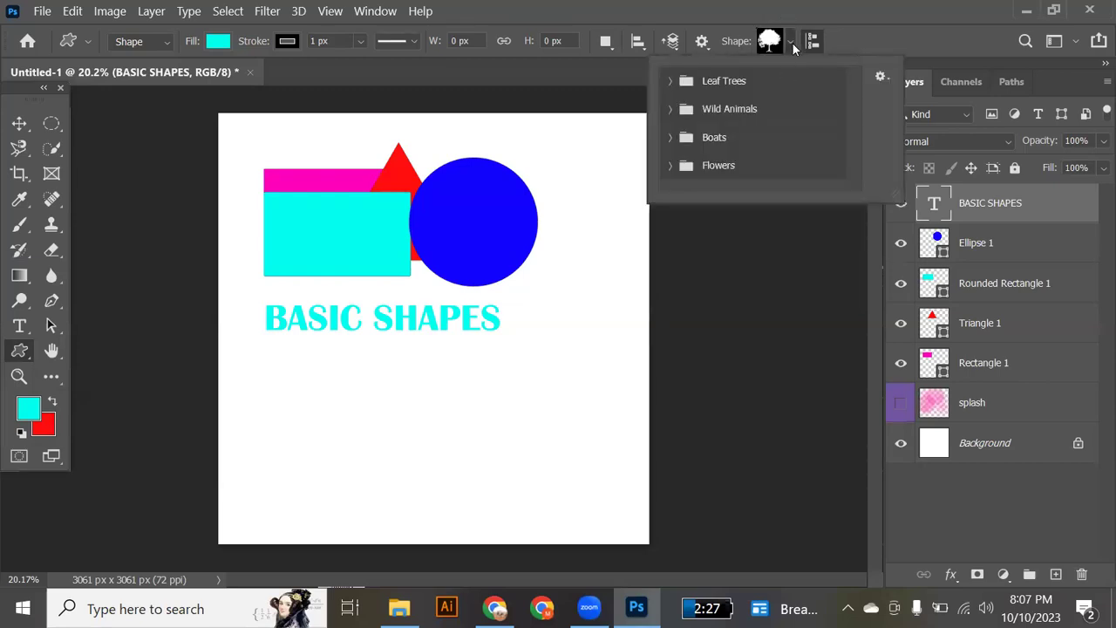
{"action": "left_click", "coordinate": [671, 166]}
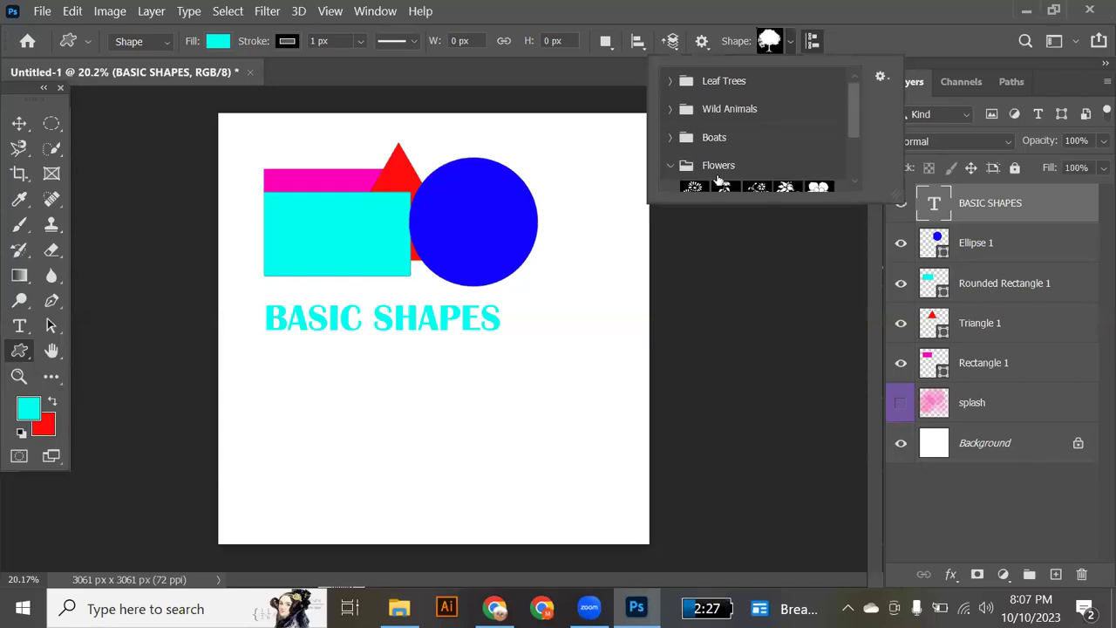
{"action": "scroll", "coordinate": [725, 179], "scroll_direction": "down", "scroll_amount": 3}
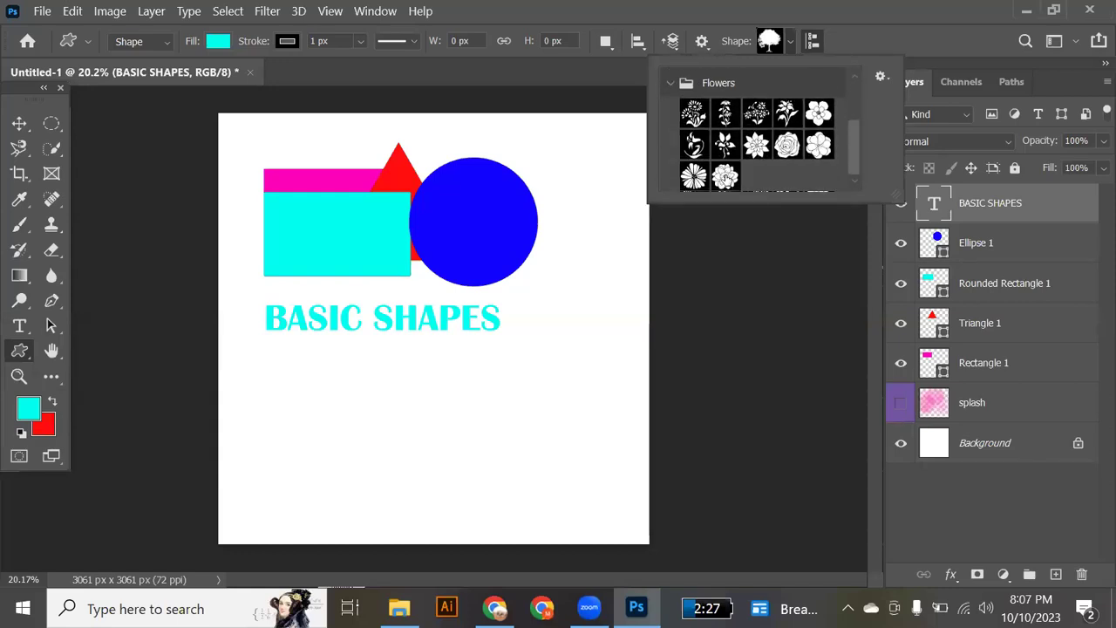
{"action": "left_click", "coordinate": [788, 111]}
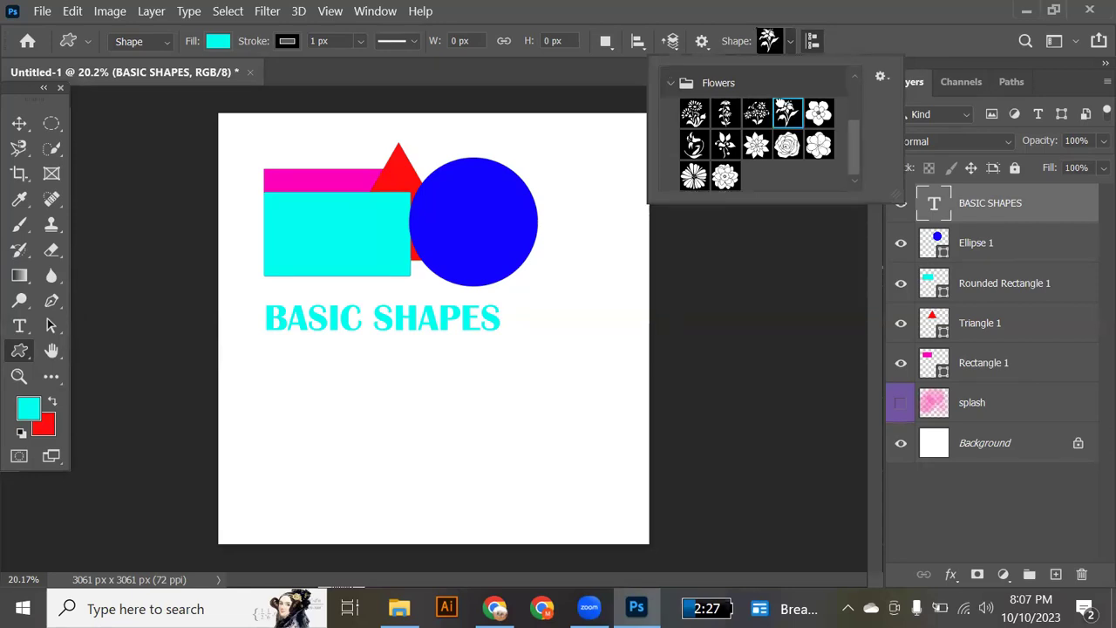
{"action": "left_click_drag", "start_coordinate": [560, 334], "coordinate": [739, 460]}
{"action": "left_click_drag", "start_coordinate": [771, 455], "coordinate": [655, 407]}
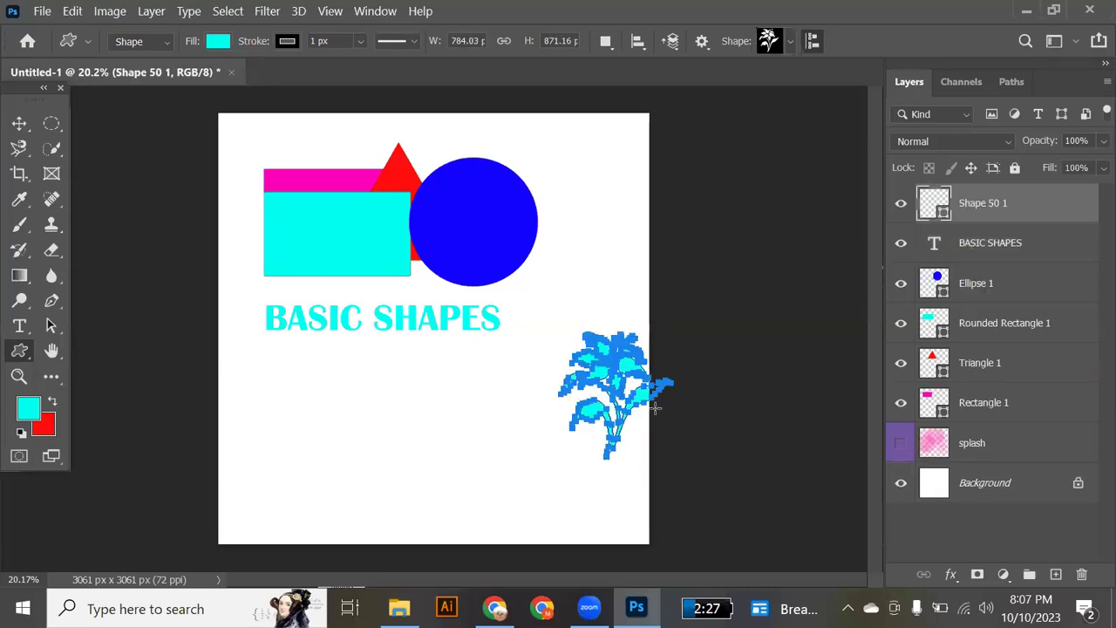
Step: Move the flower over the blue circle's lower-right edge and fill it with the magenta sampled from the rectangle
{"action": "key", "text": "v"}
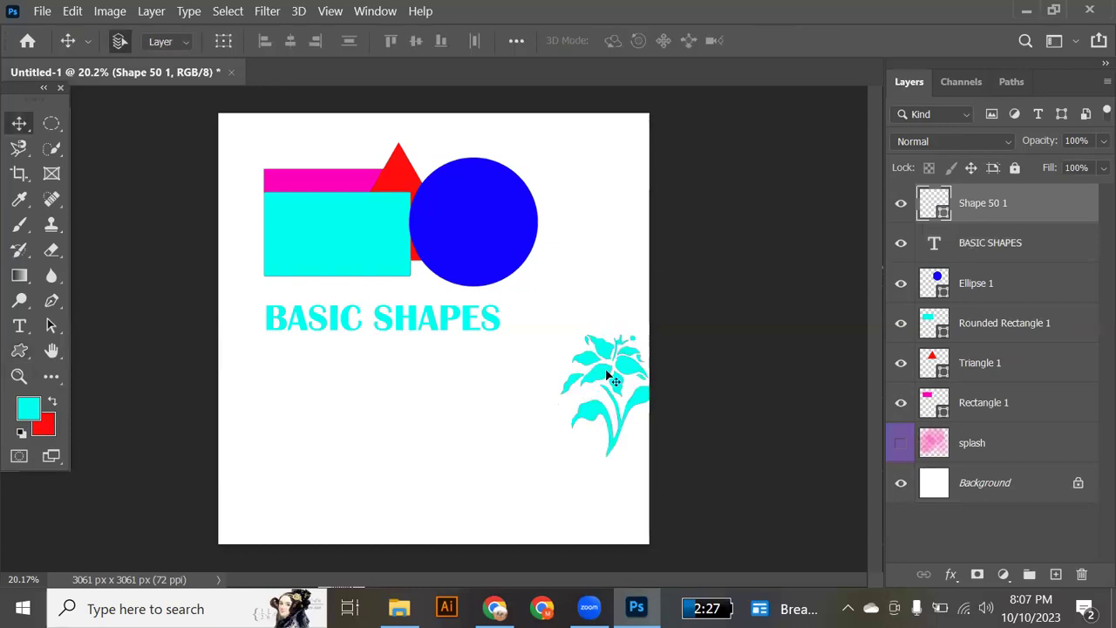
{"action": "left_click_drag", "start_coordinate": [596, 377], "coordinate": [513, 252]}
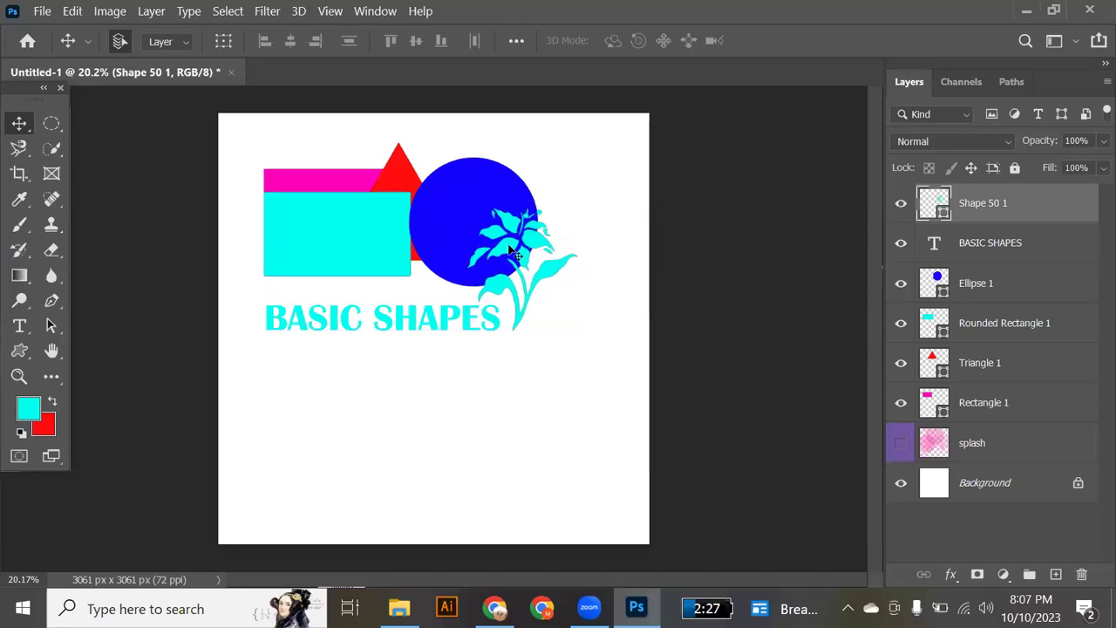
{"action": "key", "text": "i"}
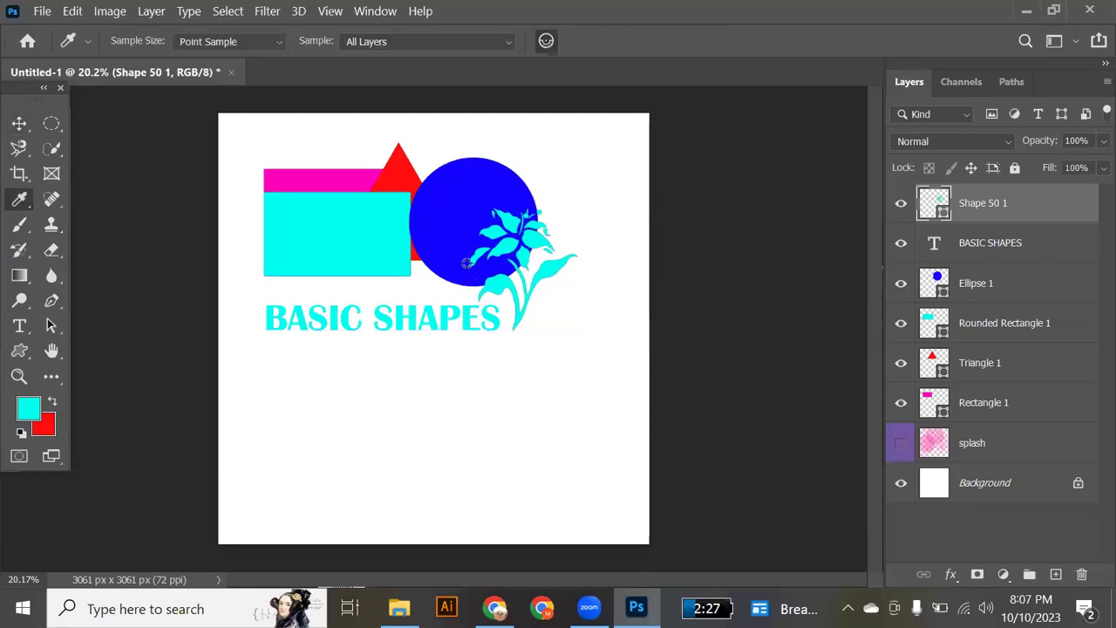
{"action": "left_click", "coordinate": [322, 178]}
{"action": "key", "text": "alt+BackSpace"}
{"action": "left_click", "coordinate": [19, 124]}
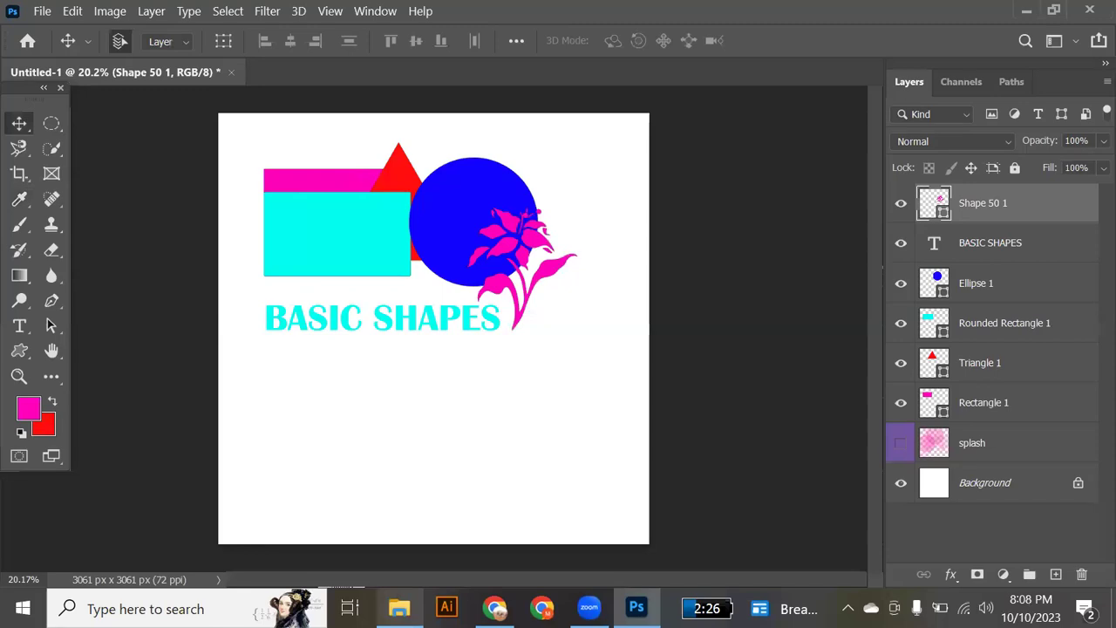
Step: Open the "lecture 5 referance" image from the work folder's Class reference subfolder as a separate Photoshop document
{"action": "mouse_move", "coordinate": [398, 609]}
{"action": "left_click", "coordinate": [399, 523]}
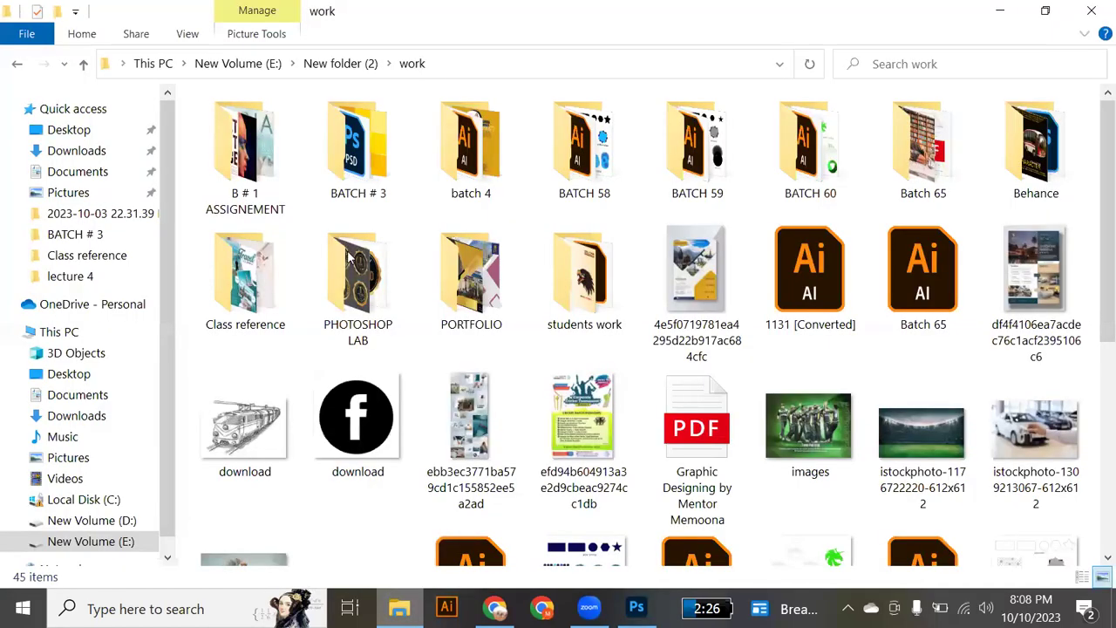
{"action": "double_click", "coordinate": [236, 323]}
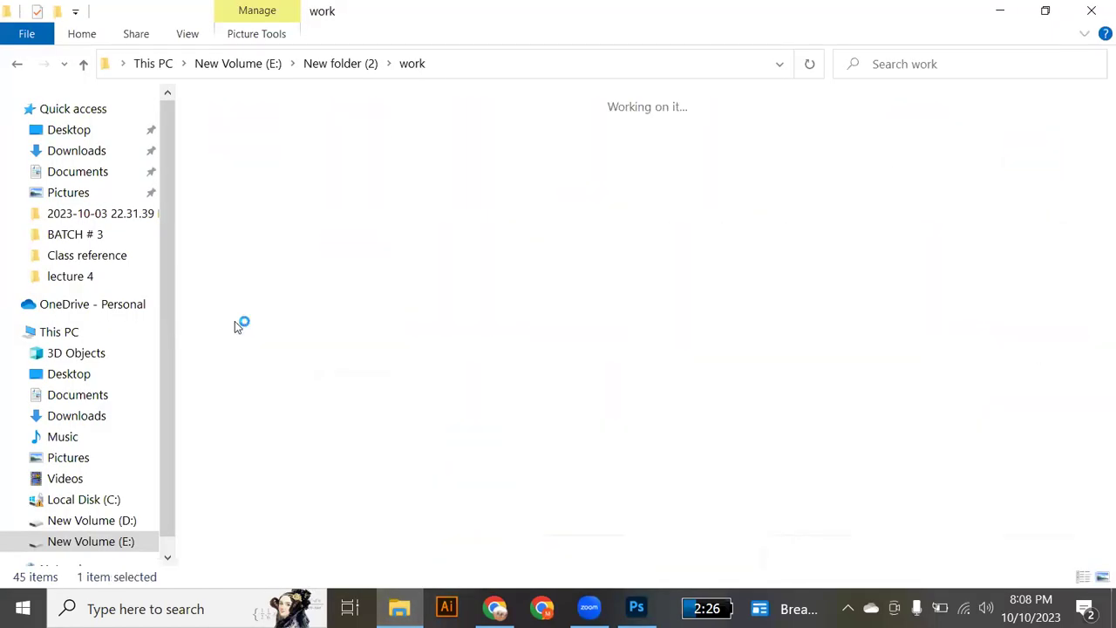
{"action": "scroll", "coordinate": [663, 346], "scroll_direction": "down", "scroll_amount": 5}
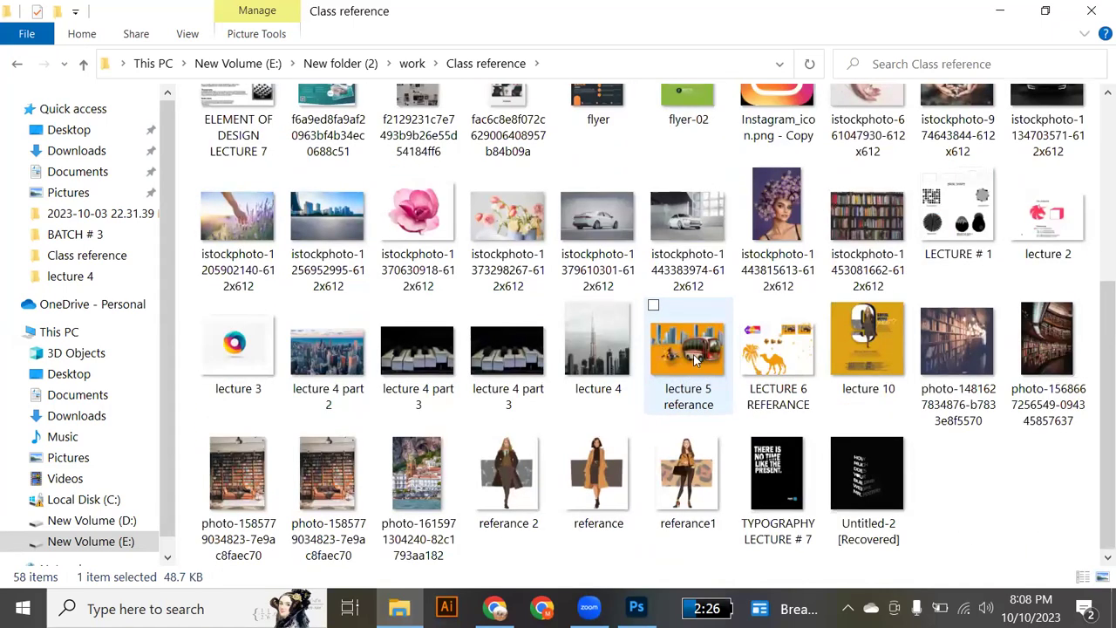
{"action": "left_click", "coordinate": [695, 360]}
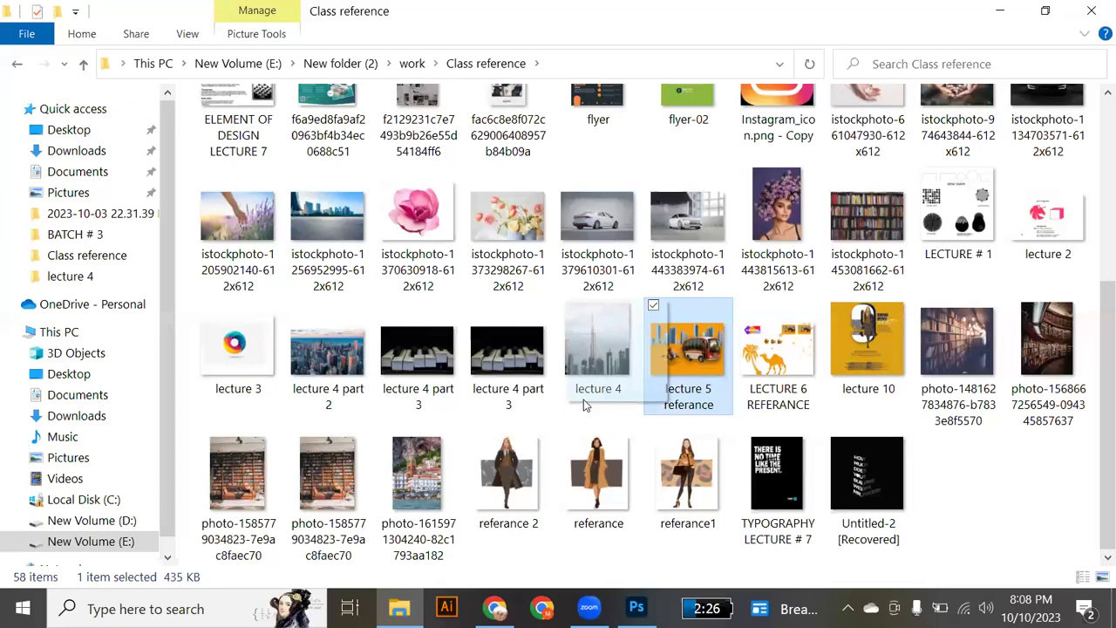
{"action": "left_click_drag", "start_coordinate": [634, 597], "coordinate": [302, 71]}
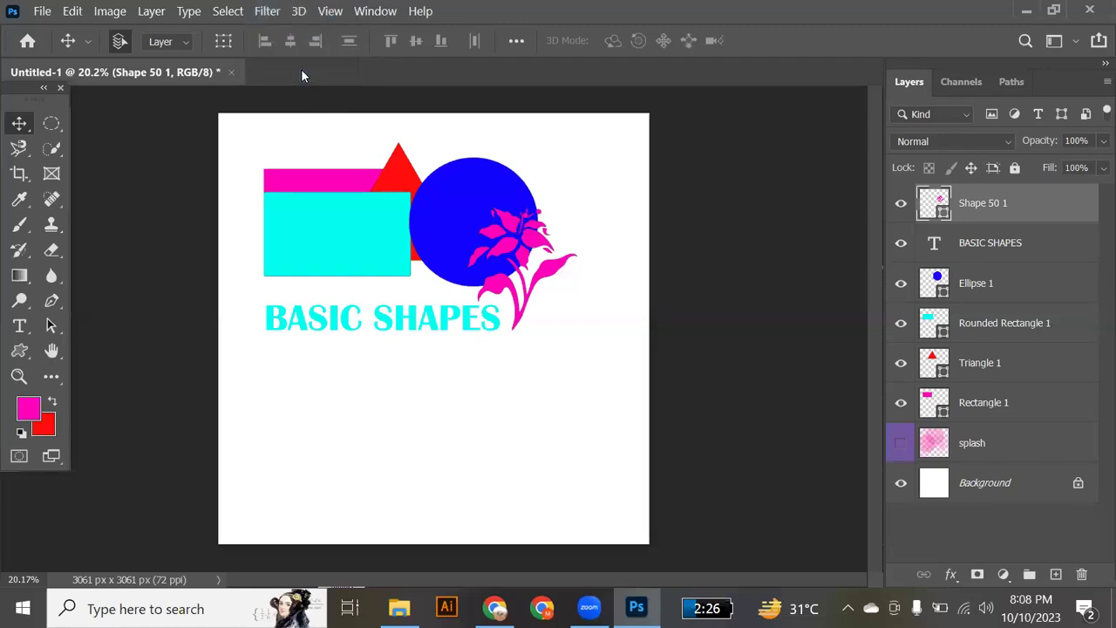
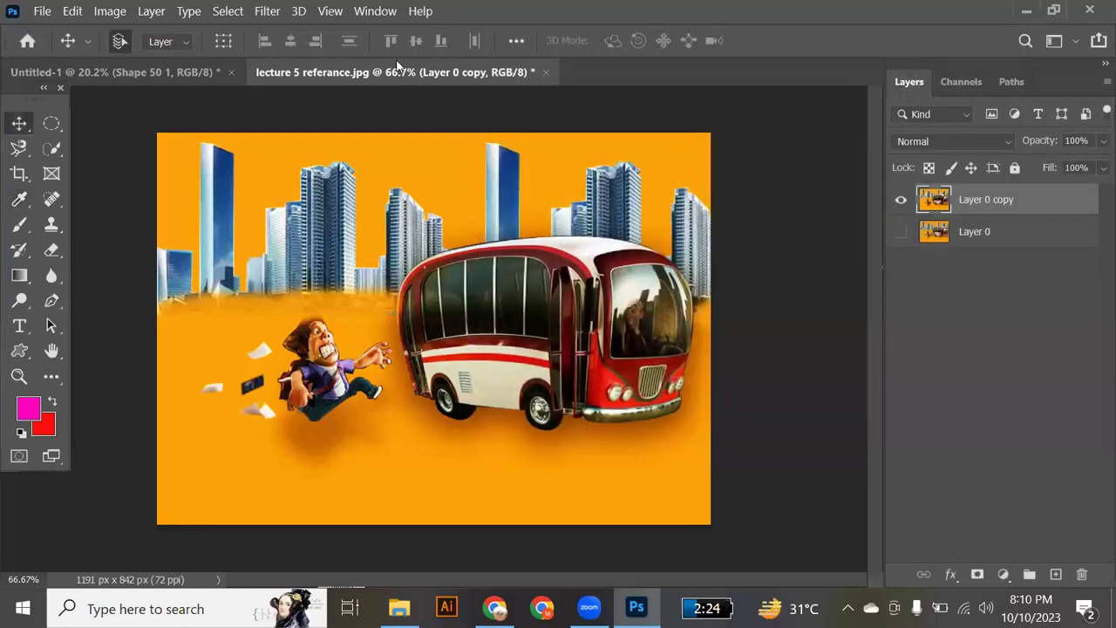
Step: Add a Brightness/Contrast adjustment layer above Layer 0 copy with brightness 41 and contrast -18
{"action": "left_click", "coordinate": [379, 11]}
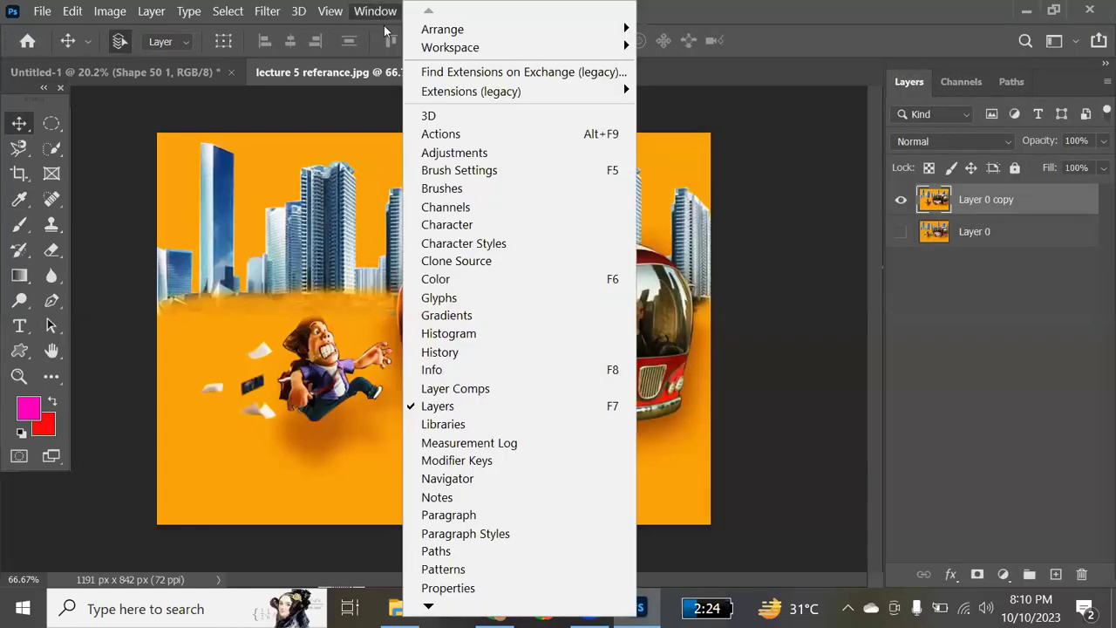
{"action": "left_click", "coordinate": [472, 154]}
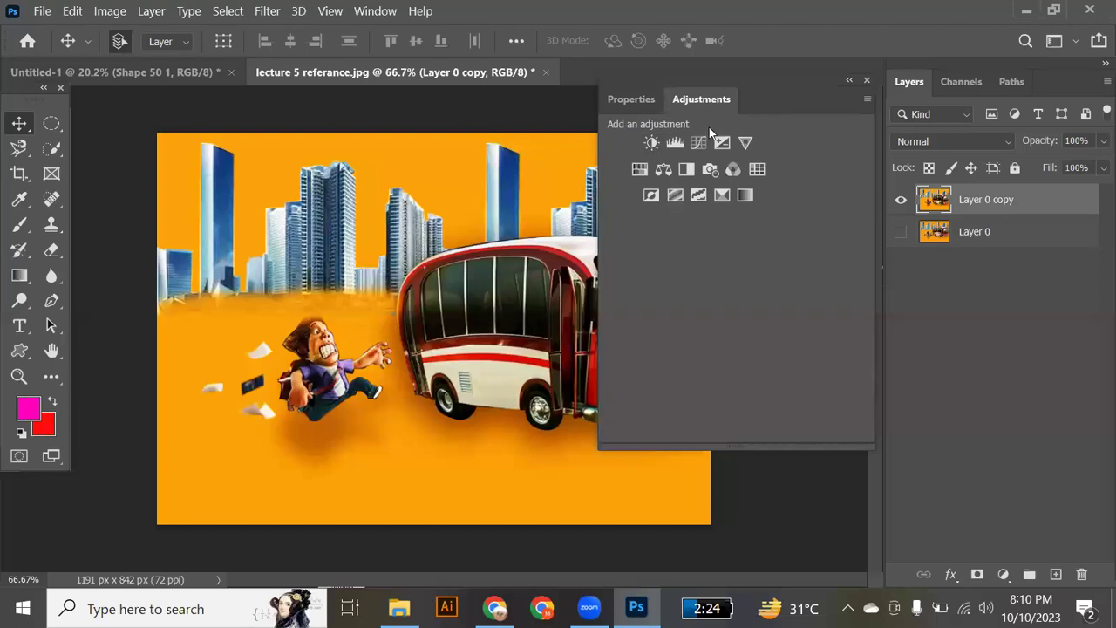
{"action": "left_click", "coordinate": [651, 145]}
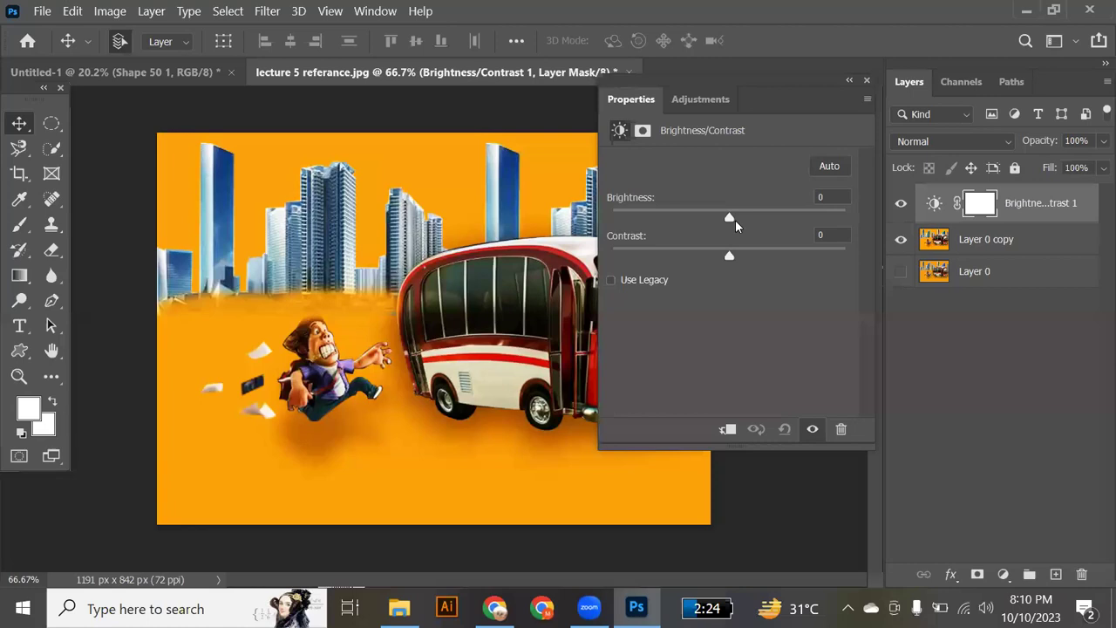
{"action": "left_click_drag", "start_coordinate": [735, 220], "coordinate": [761, 220]}
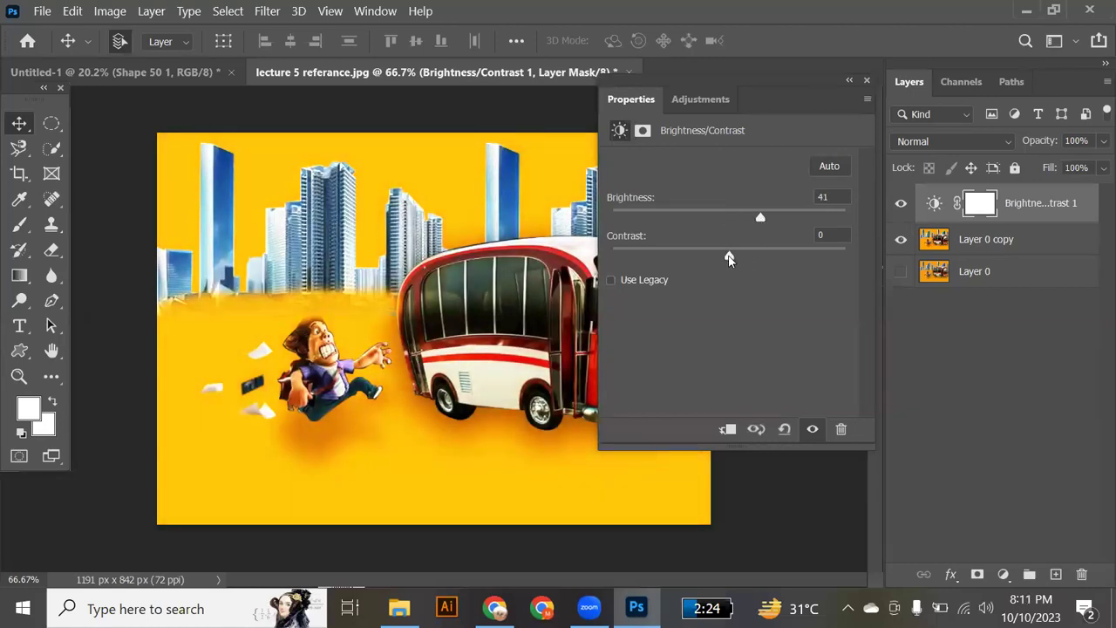
{"action": "left_click_drag", "start_coordinate": [716, 259], "coordinate": [696, 259]}
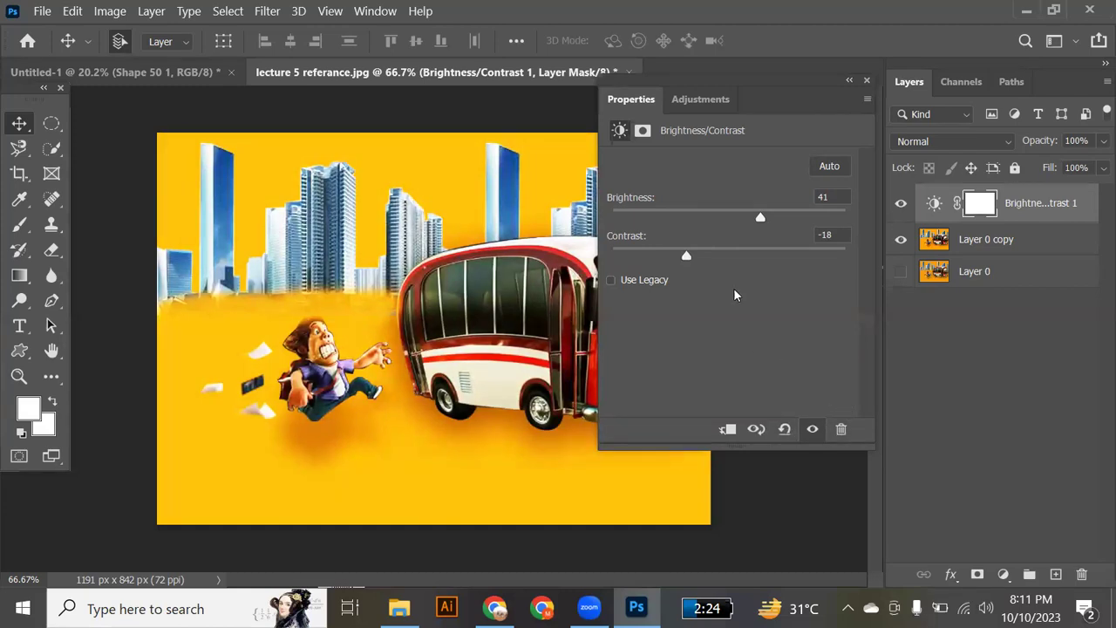
Step: Add a Levels adjustment layer on top with the RGB midtone input set to 1.34
{"action": "left_click", "coordinate": [700, 98]}
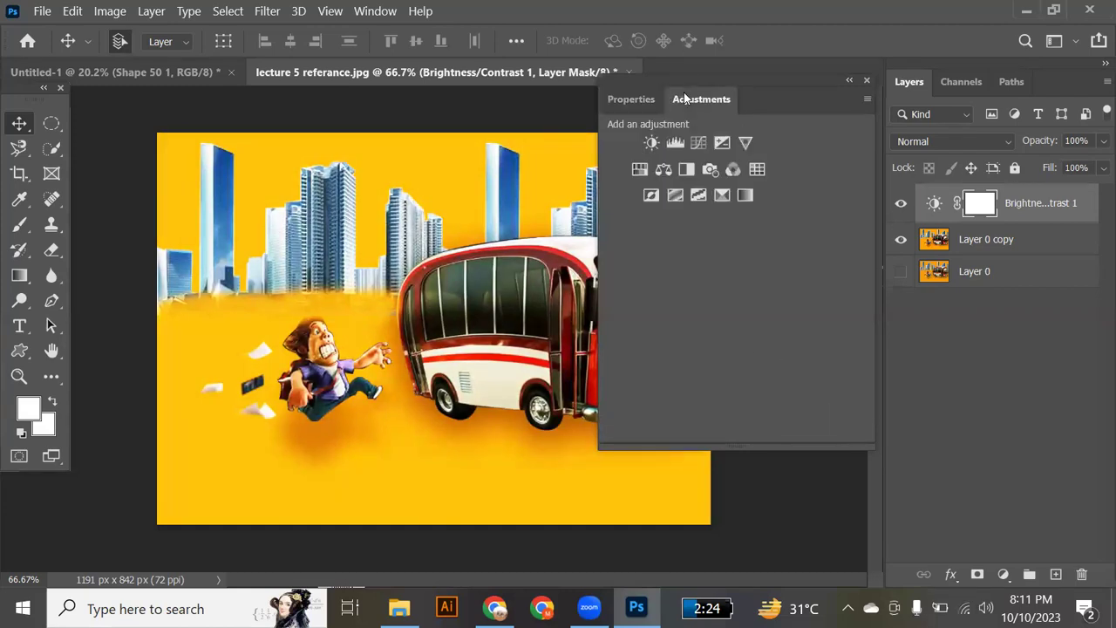
{"action": "left_click", "coordinate": [677, 143]}
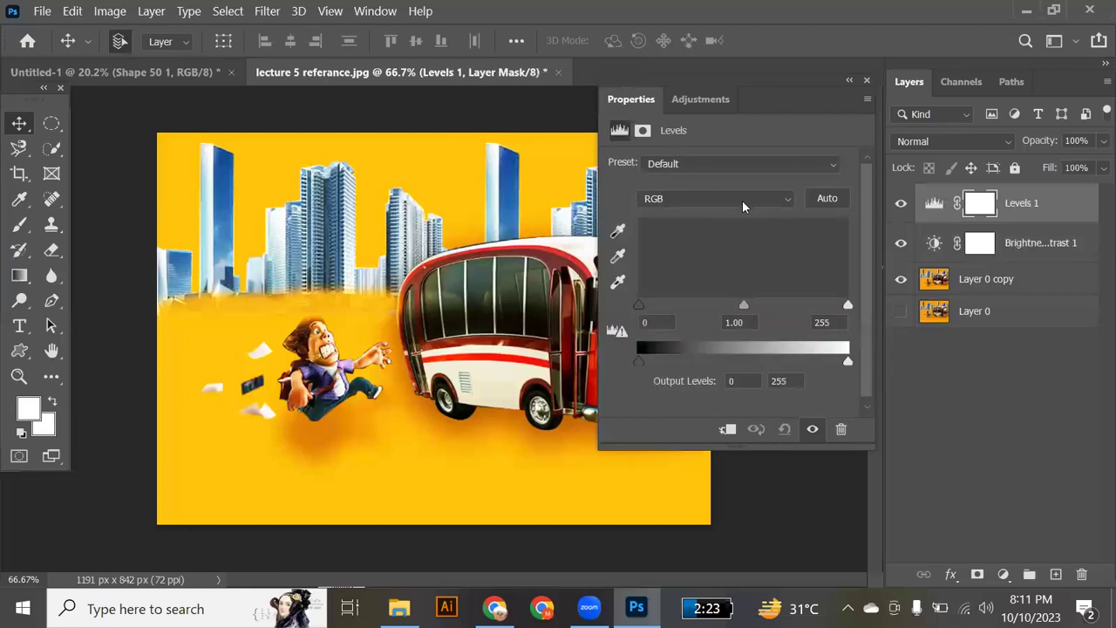
{"action": "mouse_move", "coordinate": [744, 305]}
{"action": "left_mouse_down"}
{"action": "mouse_move", "coordinate": [659, 305]}
{"action": "mouse_move", "coordinate": [724, 303]}
{"action": "left_mouse_up"}
{"action": "mouse_move", "coordinate": [850, 308]}
{"action": "left_mouse_down"}
{"action": "mouse_move", "coordinate": [728, 301]}
{"action": "mouse_move", "coordinate": [862, 298]}
{"action": "left_mouse_up"}
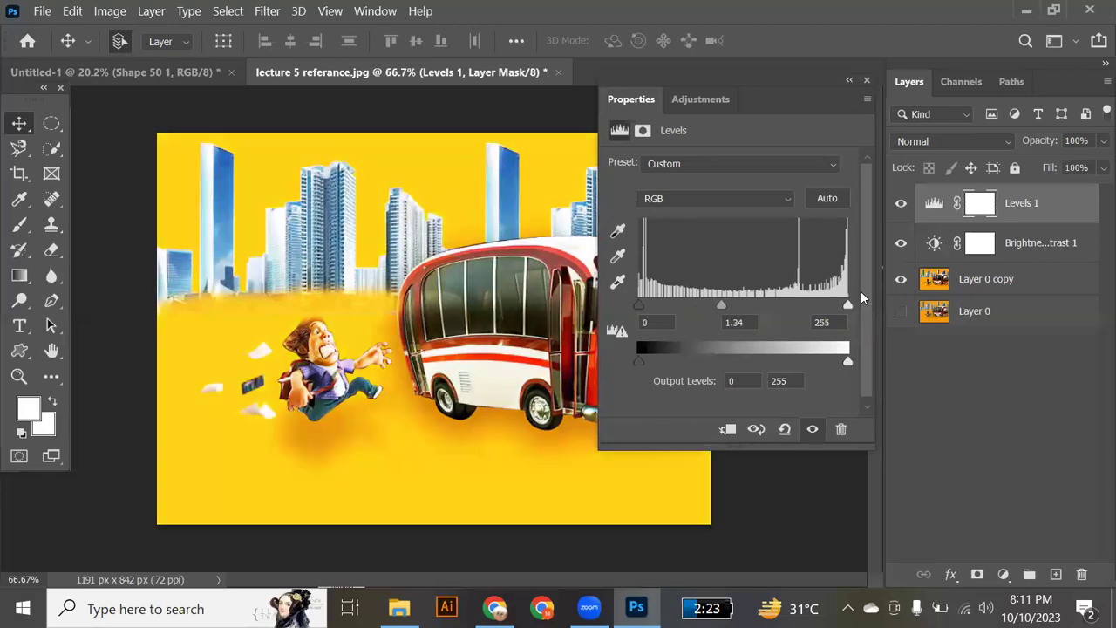
Step: Add a Hue/Saturation adjustment layer with hue -9, saturation +21 and lightness -17
{"action": "left_click", "coordinate": [690, 103]}
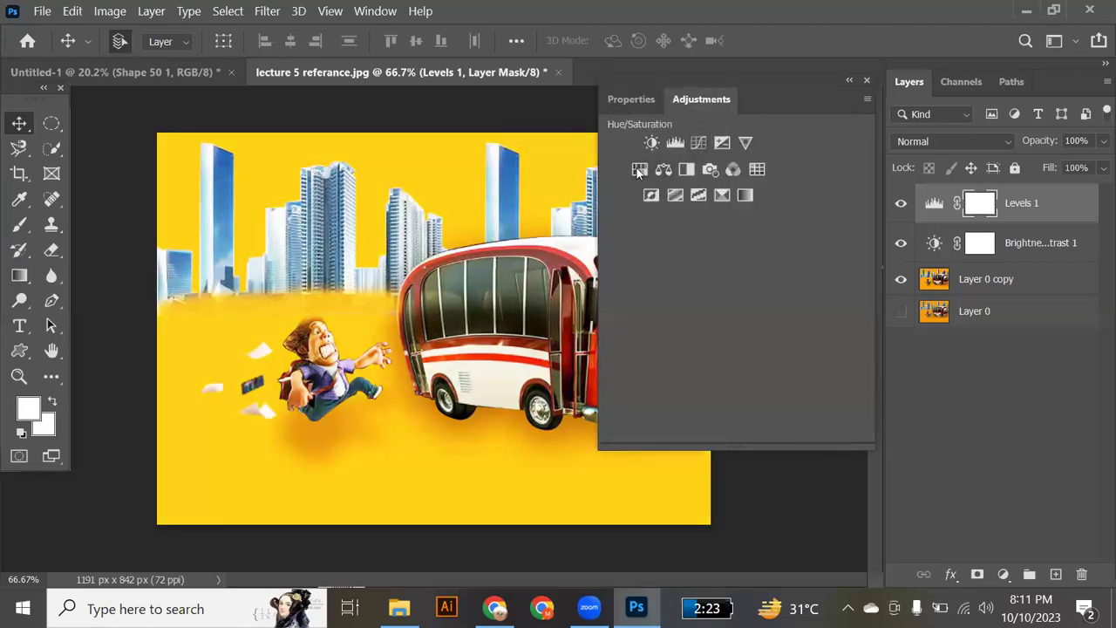
{"action": "left_click", "coordinate": [639, 170]}
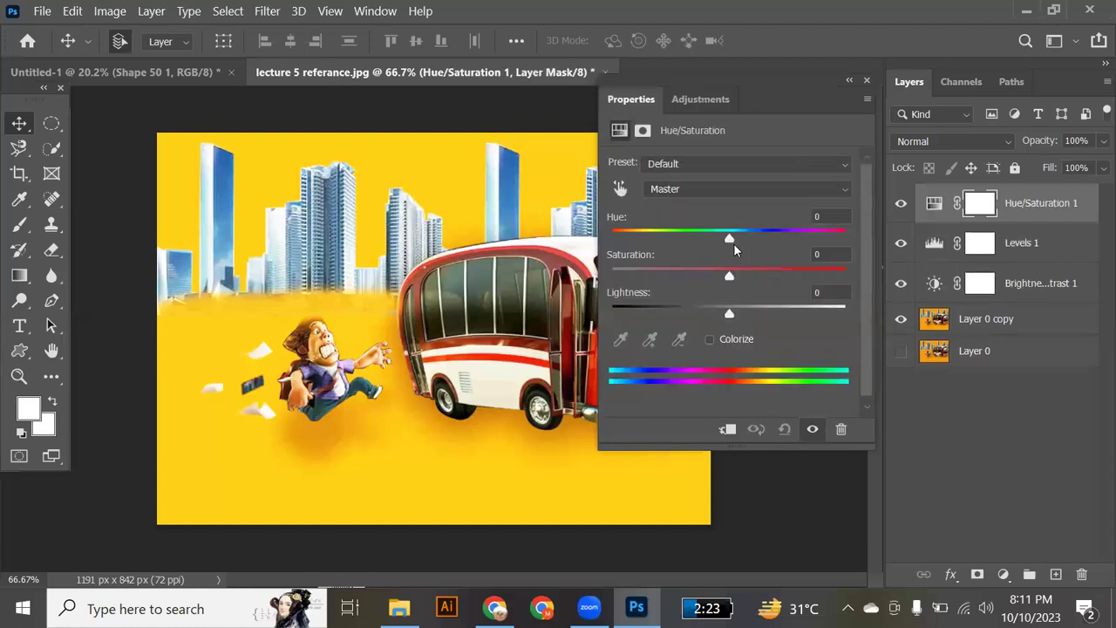
{"action": "left_click_drag", "start_coordinate": [723, 245], "coordinate": [696, 241]}
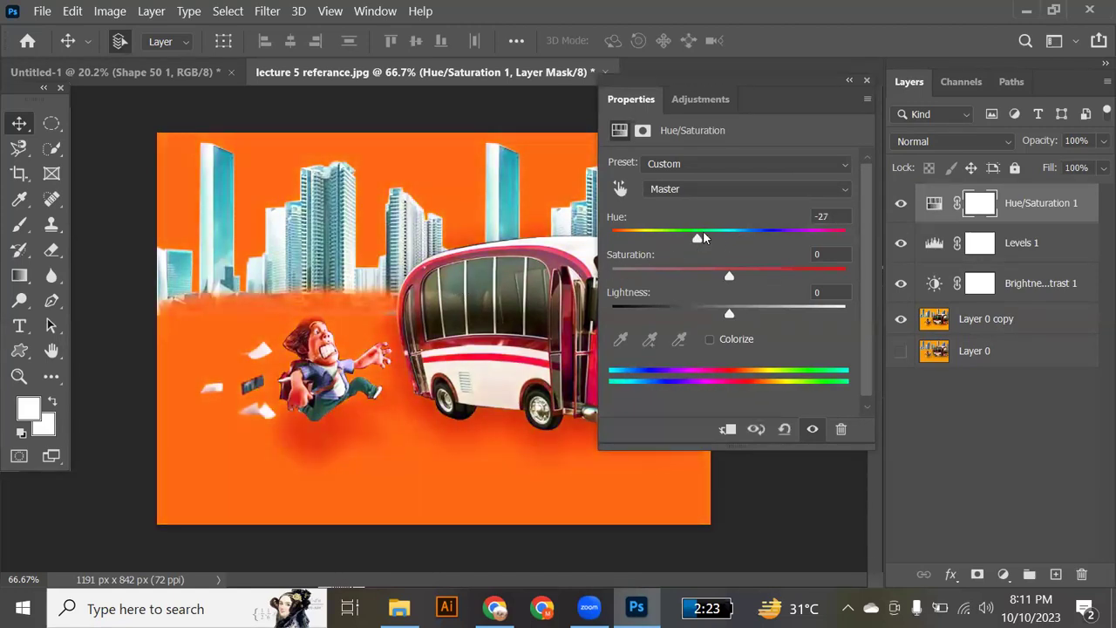
{"action": "left_click_drag", "start_coordinate": [695, 243], "coordinate": [724, 241]}
{"action": "left_click_drag", "start_coordinate": [728, 281], "coordinate": [754, 281]}
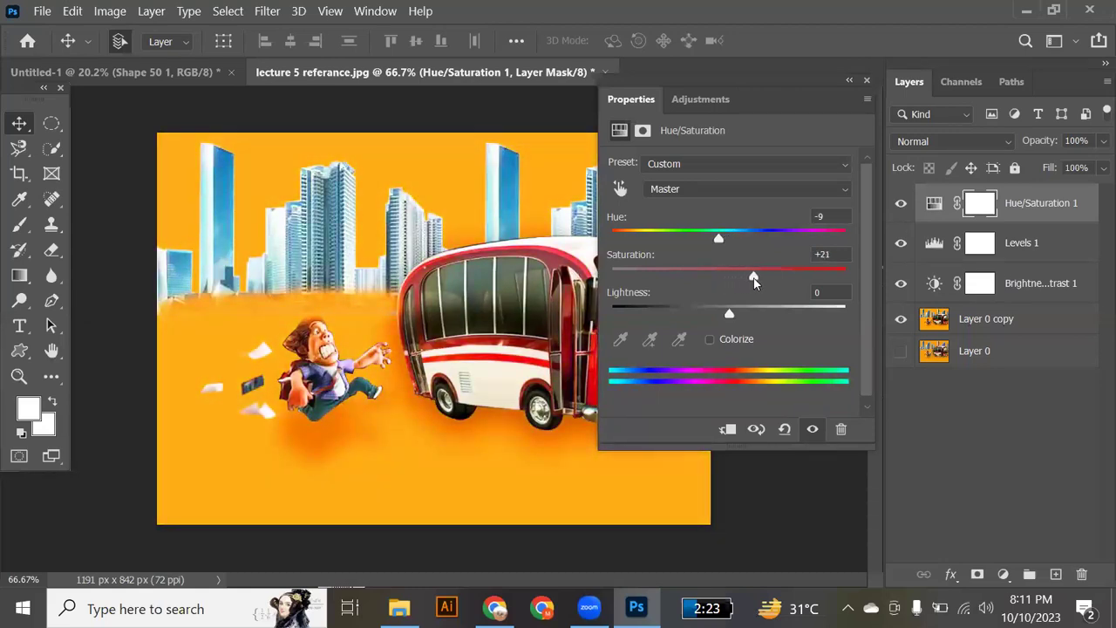
{"action": "left_click_drag", "start_coordinate": [731, 321], "coordinate": [707, 321]}
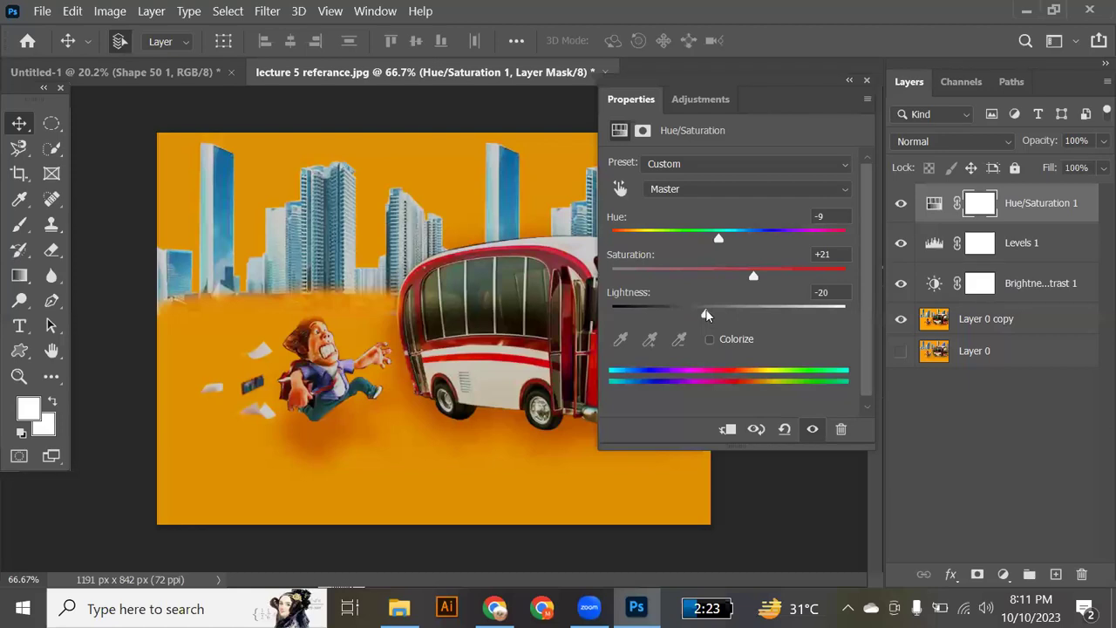
{"action": "mouse_move", "coordinate": [706, 319]}
{"action": "left_mouse_down"}
{"action": "mouse_move", "coordinate": [755, 314]}
{"action": "mouse_move", "coordinate": [709, 314]}
{"action": "left_mouse_up"}
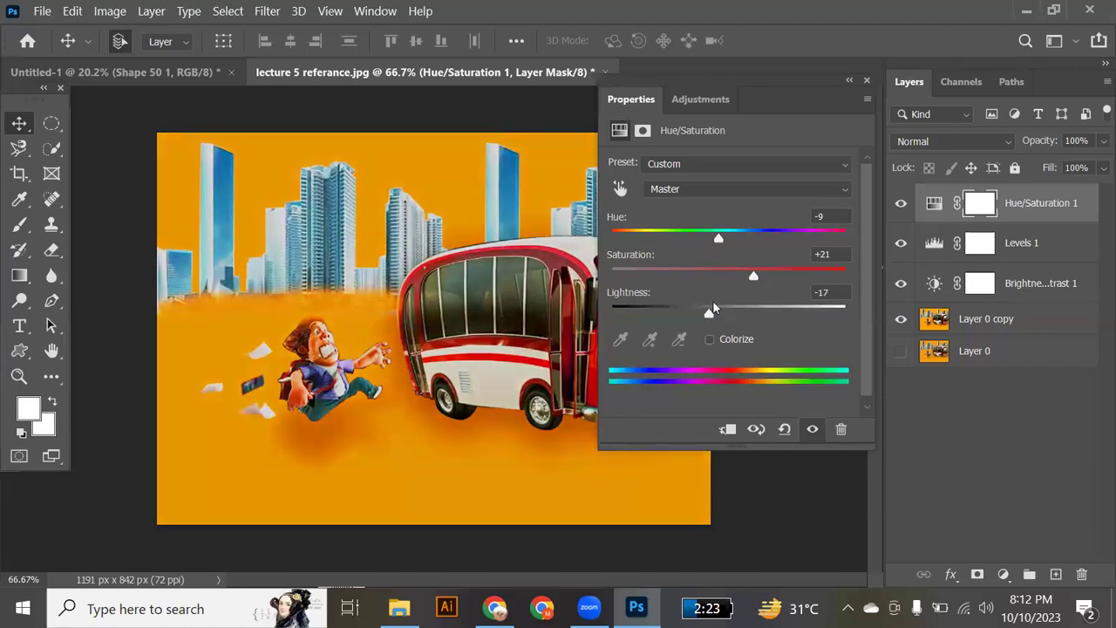
Step: Add a Color Balance adjustment layer and shift the midtones' Cyan–Red balance to +20
{"action": "left_click", "coordinate": [689, 97]}
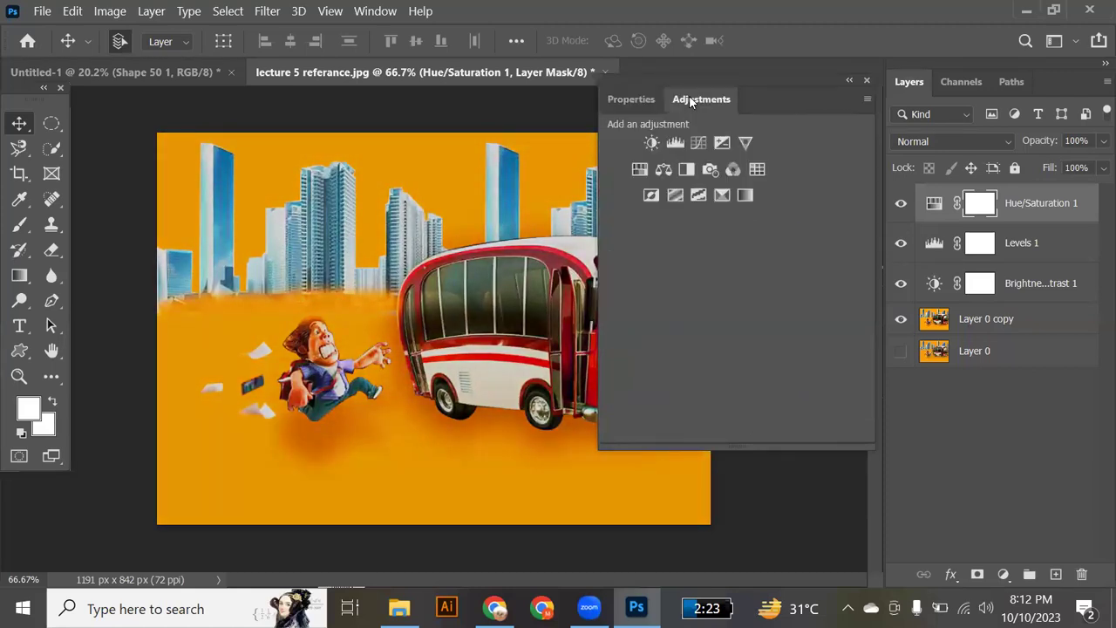
{"action": "left_click", "coordinate": [663, 170]}
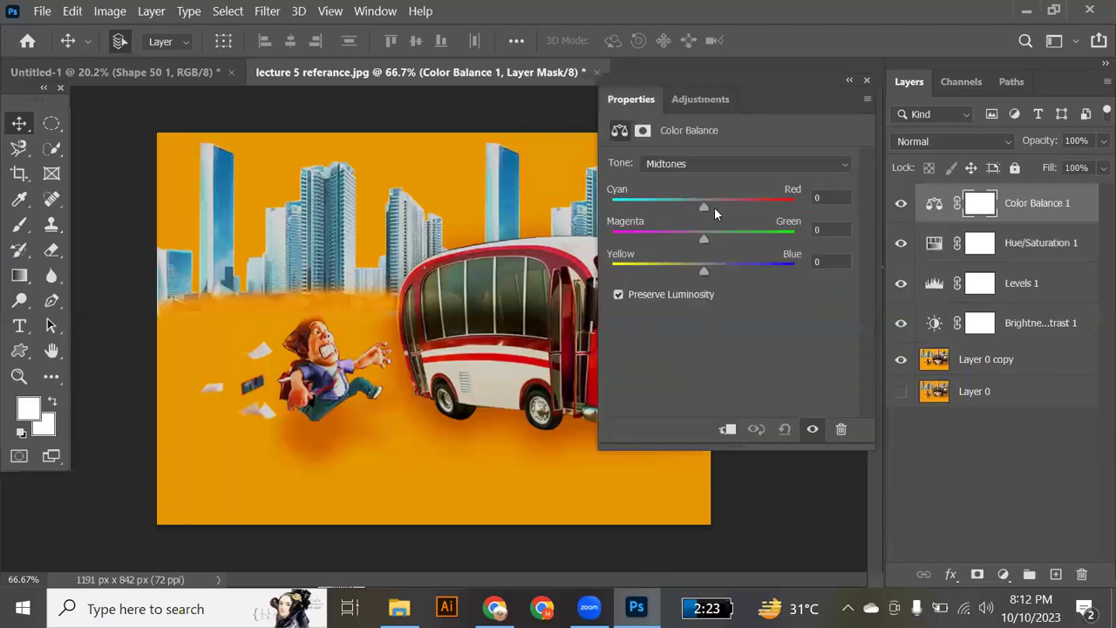
{"action": "left_click_drag", "start_coordinate": [704, 211], "coordinate": [716, 211]}
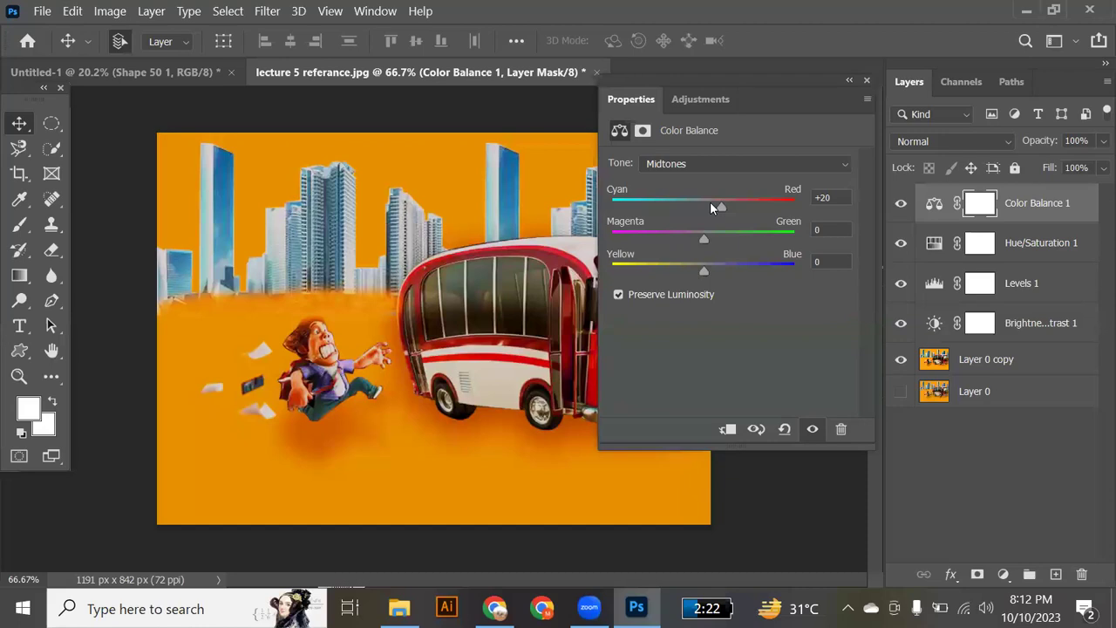
{"action": "left_click", "coordinate": [695, 107]}
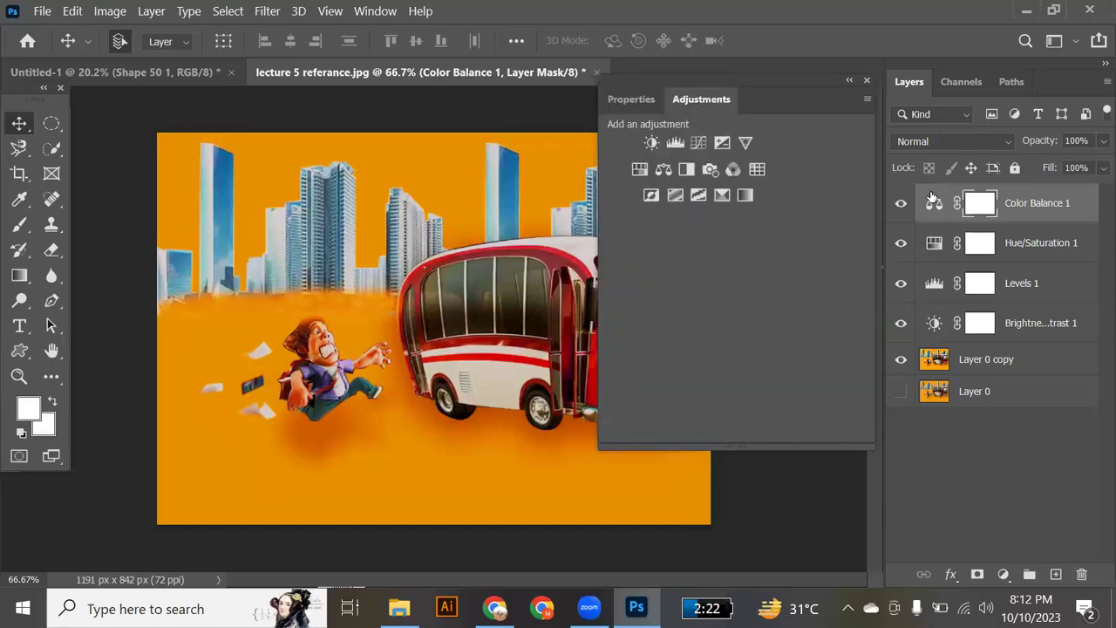
Step: Merge the Color Balance, Hue/Saturation, Levels and Brightness/Contrast adjustment layers with Layer 0 copy into one layer
{"action": "left_click", "coordinate": [867, 81]}
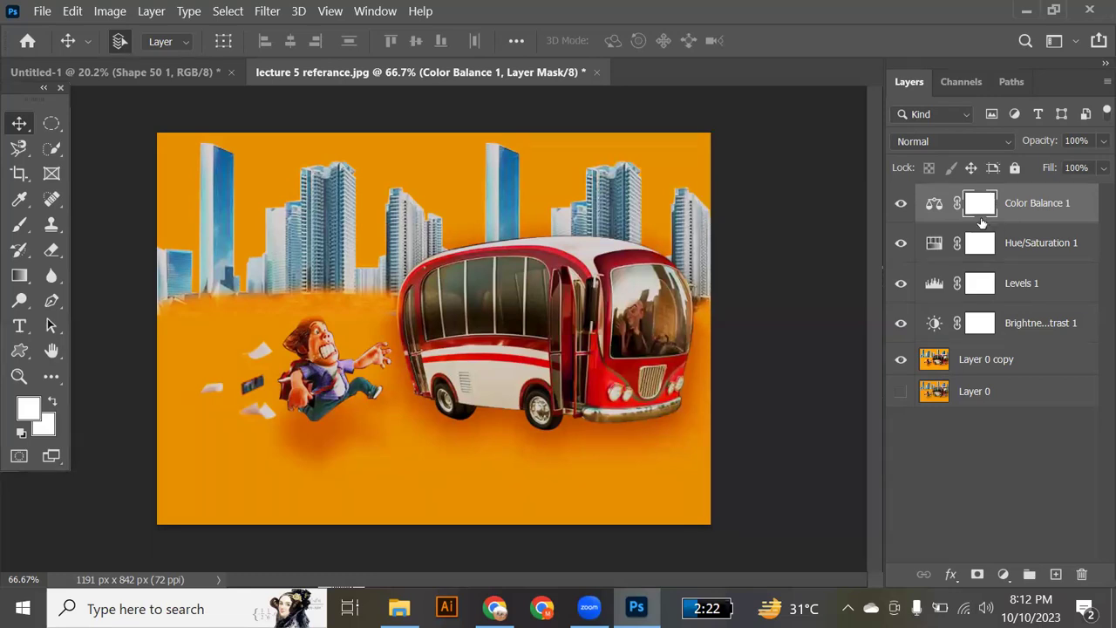
{"action": "left_click", "coordinate": [982, 324], "text": "shift"}
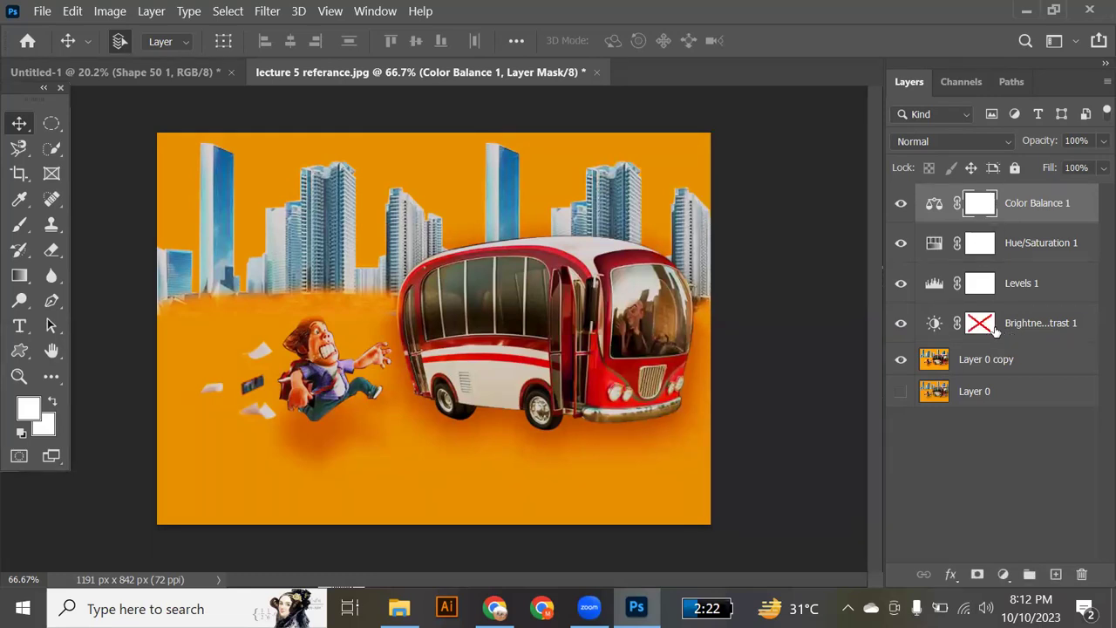
{"action": "left_click", "coordinate": [982, 325]}
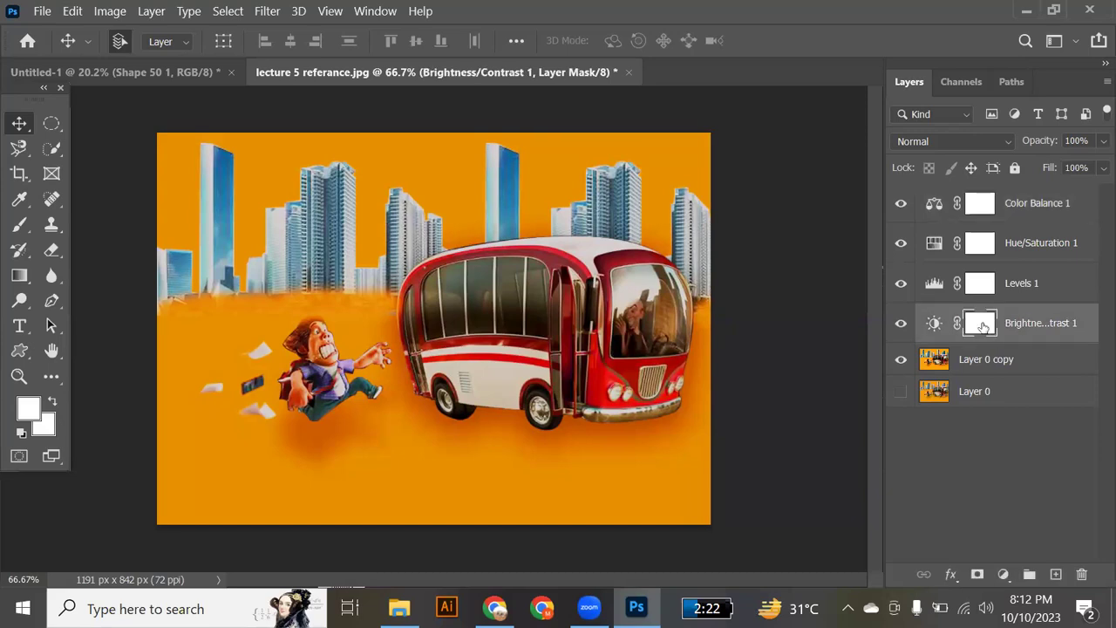
{"action": "left_click", "coordinate": [984, 365]}
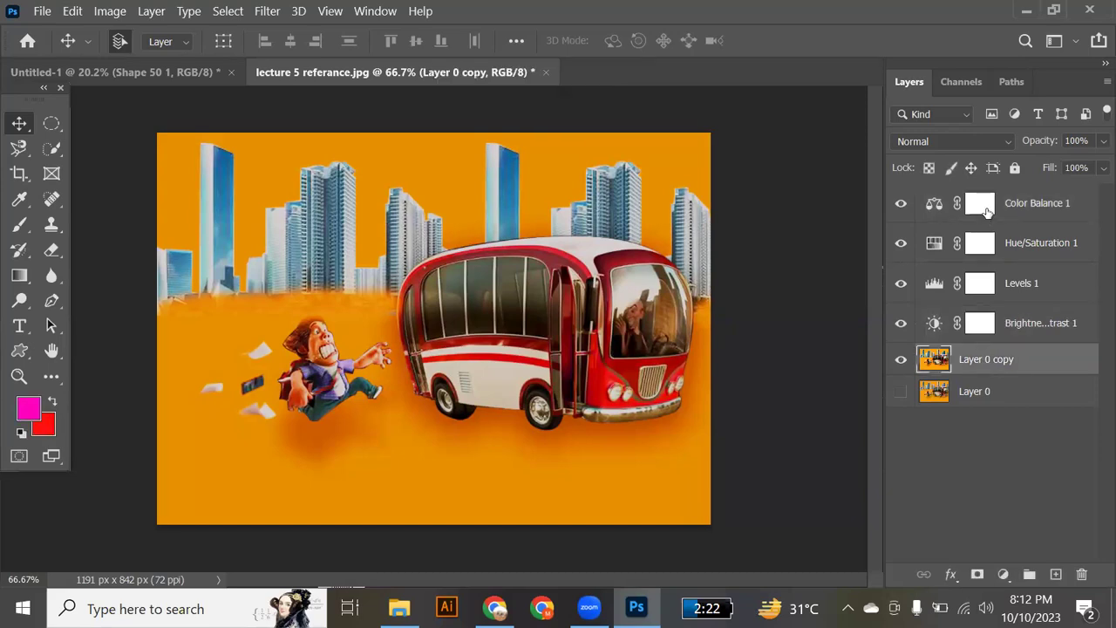
{"action": "left_click", "coordinate": [987, 214], "text": "shift"}
{"action": "left_click", "coordinate": [986, 213], "text": "shift"}
{"action": "left_click", "coordinate": [1011, 213], "text": "shift"}
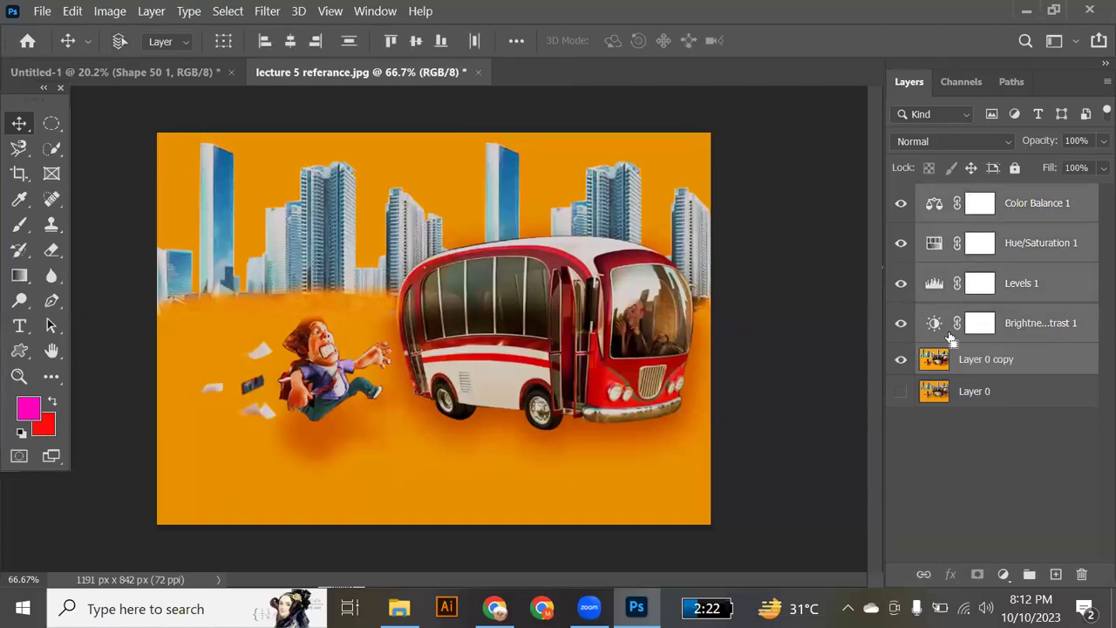
{"action": "key", "text": "ctrl+e"}
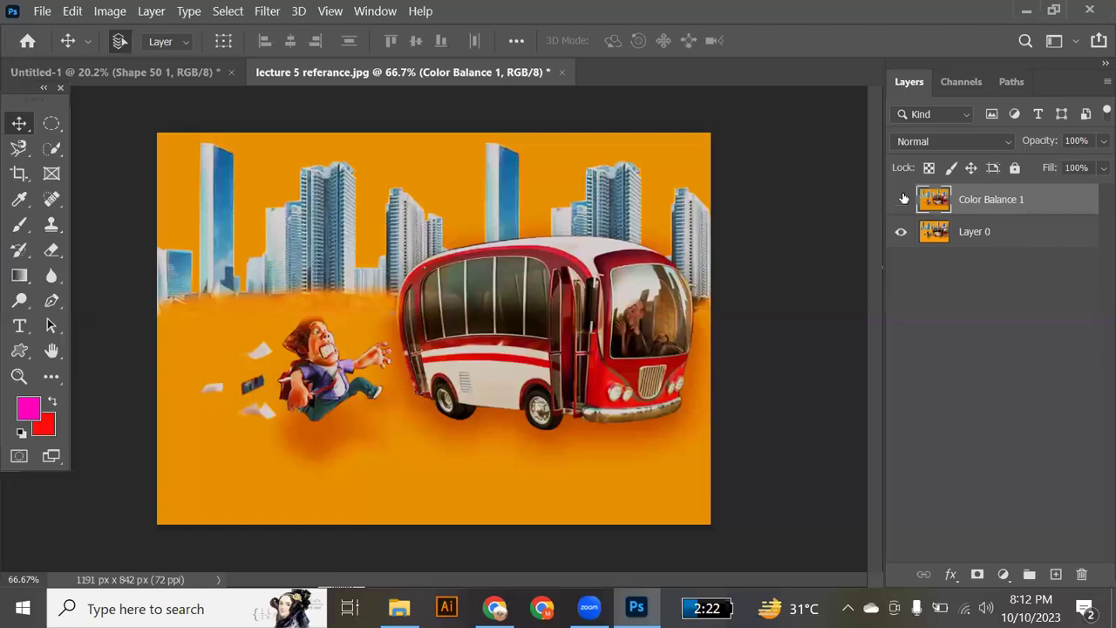
Step: Hide the merged Color Balance 1 layer and copy the original Layer 0 image into Untitled-1 below the BASIC SHAPES text
{"action": "left_click", "coordinate": [902, 199]}
{"action": "left_click", "coordinate": [903, 199]}
{"action": "left_click", "coordinate": [902, 199]}
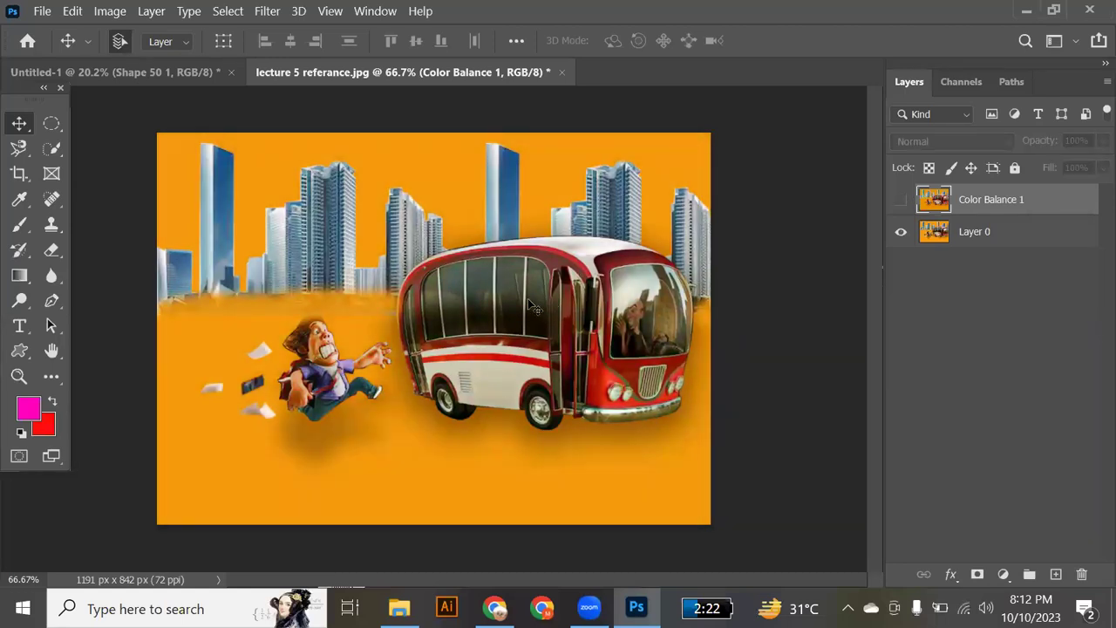
{"action": "left_click_drag", "start_coordinate": [388, 277], "coordinate": [373, 419]}
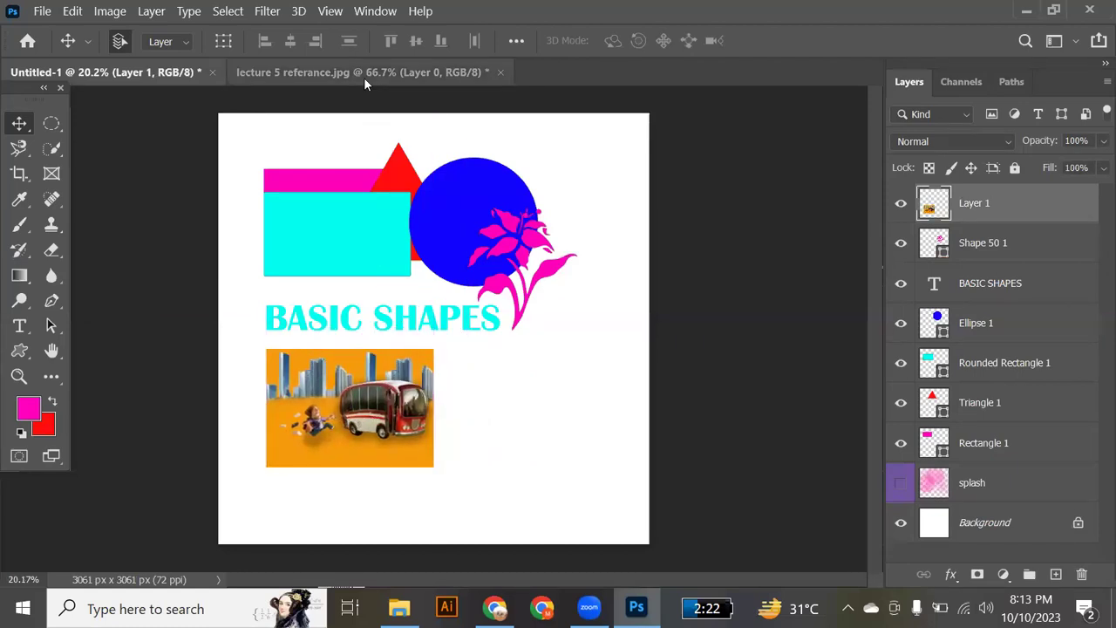
Step: In lecture 5 referance.jpg, show Color Balance 1 instead of Layer 0 and copy it into Untitled-1 beside the original image
{"action": "left_click", "coordinate": [364, 77]}
{"action": "left_click", "coordinate": [901, 200]}
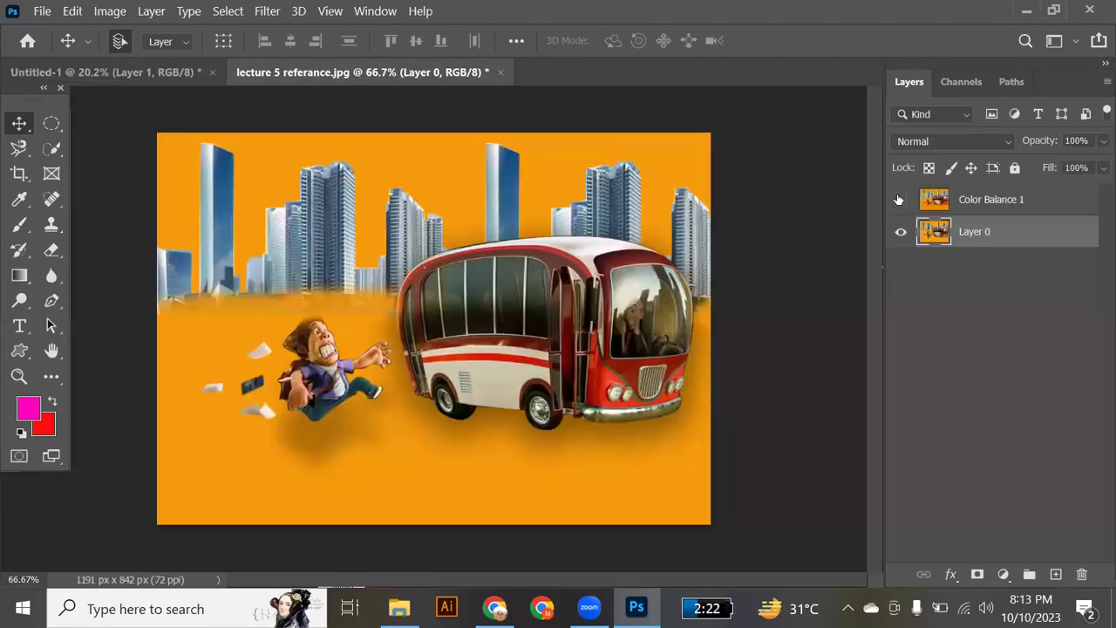
{"action": "left_click", "coordinate": [898, 238]}
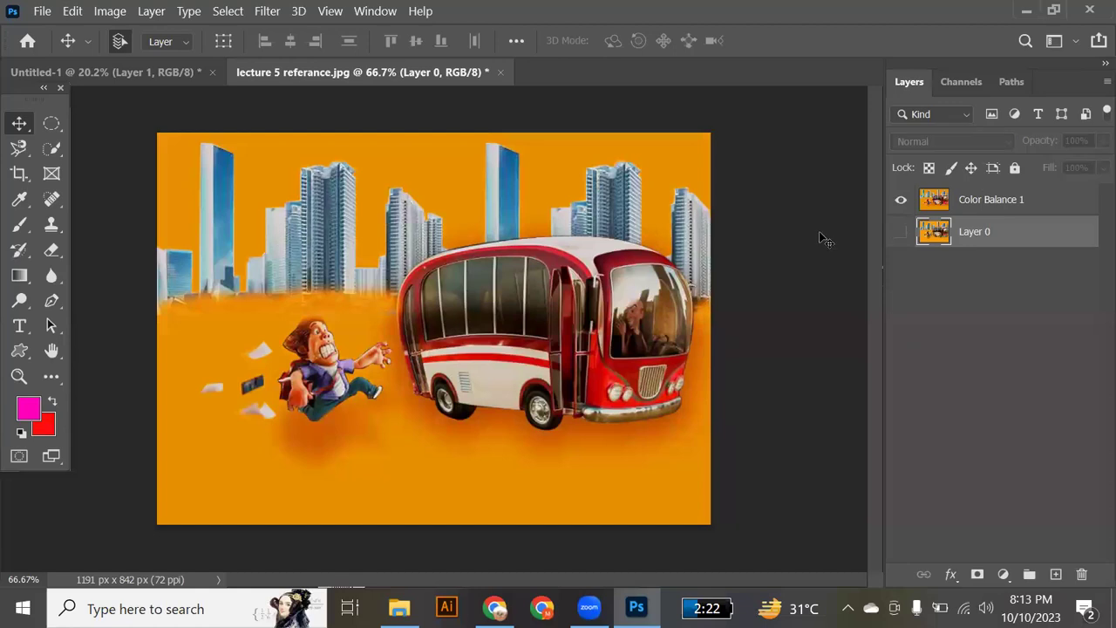
{"action": "left_click_drag", "start_coordinate": [400, 288], "coordinate": [531, 410]}
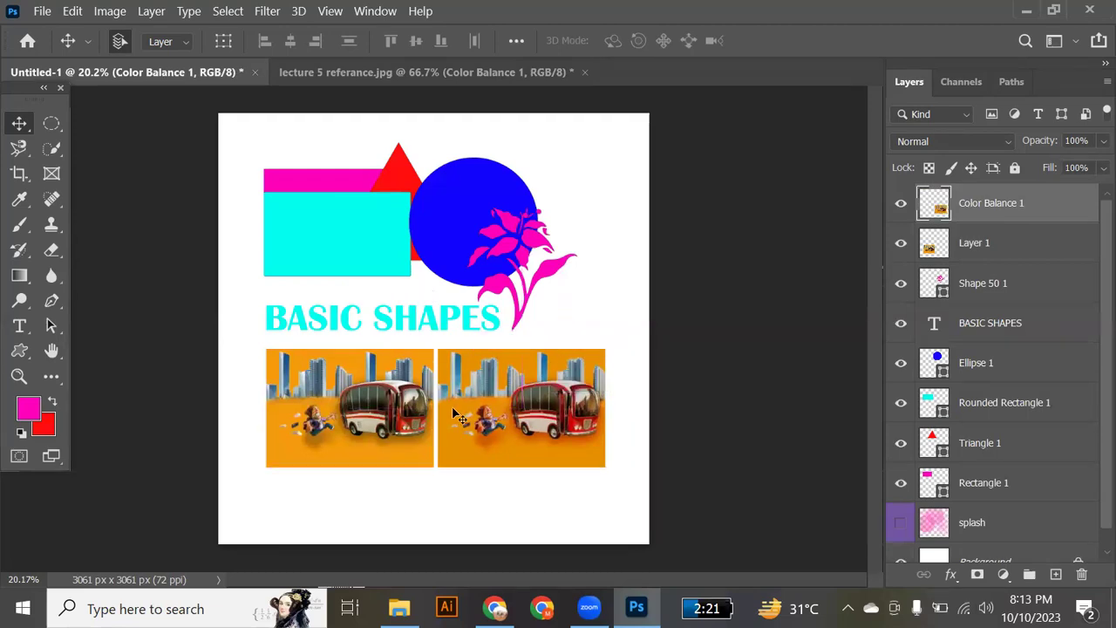
Step: Compare the two bus images in Untitled-1 and delete the Color Balance 1 copy
{"action": "scroll", "coordinate": [586, 245], "scroll_direction": "up", "scroll_amount": 3}
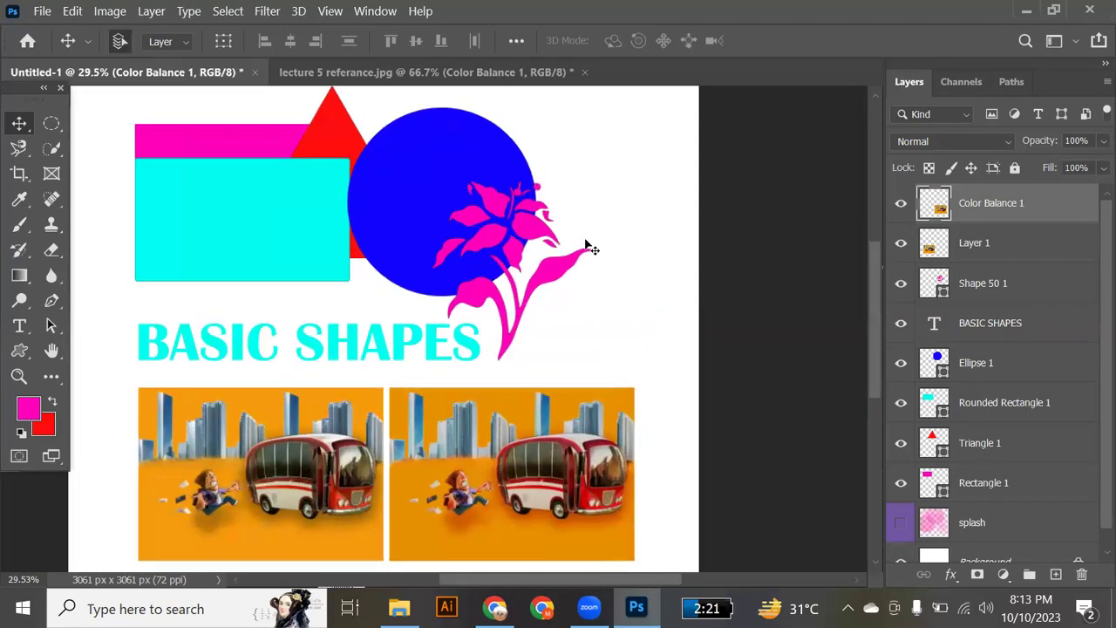
{"action": "scroll", "coordinate": [586, 245], "scroll_direction": "down", "scroll_amount": 3}
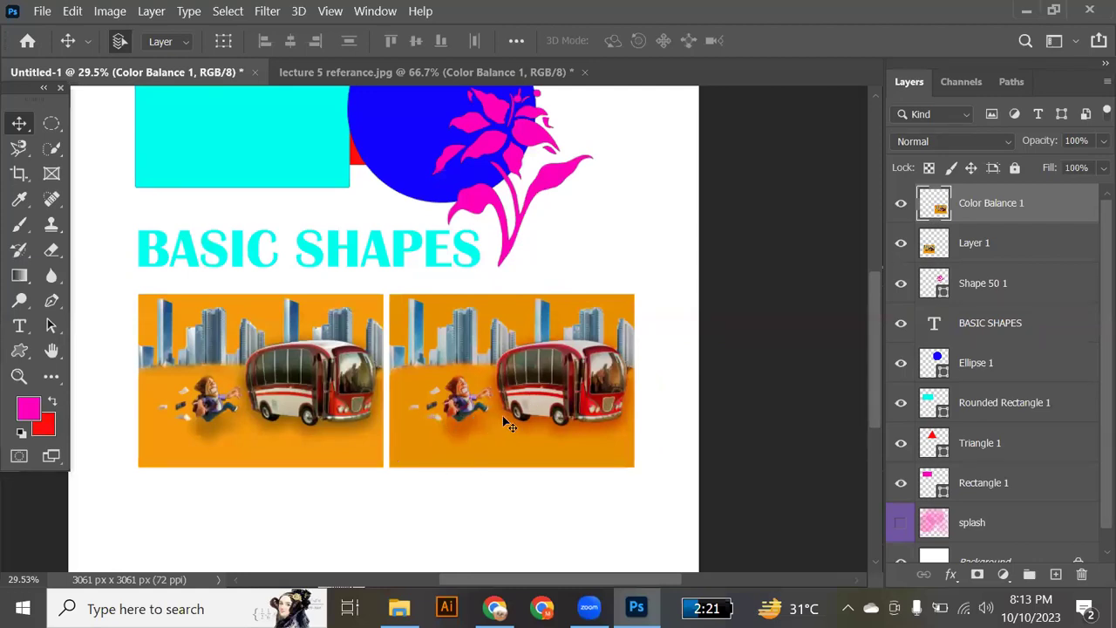
{"action": "key", "text": "Delete"}
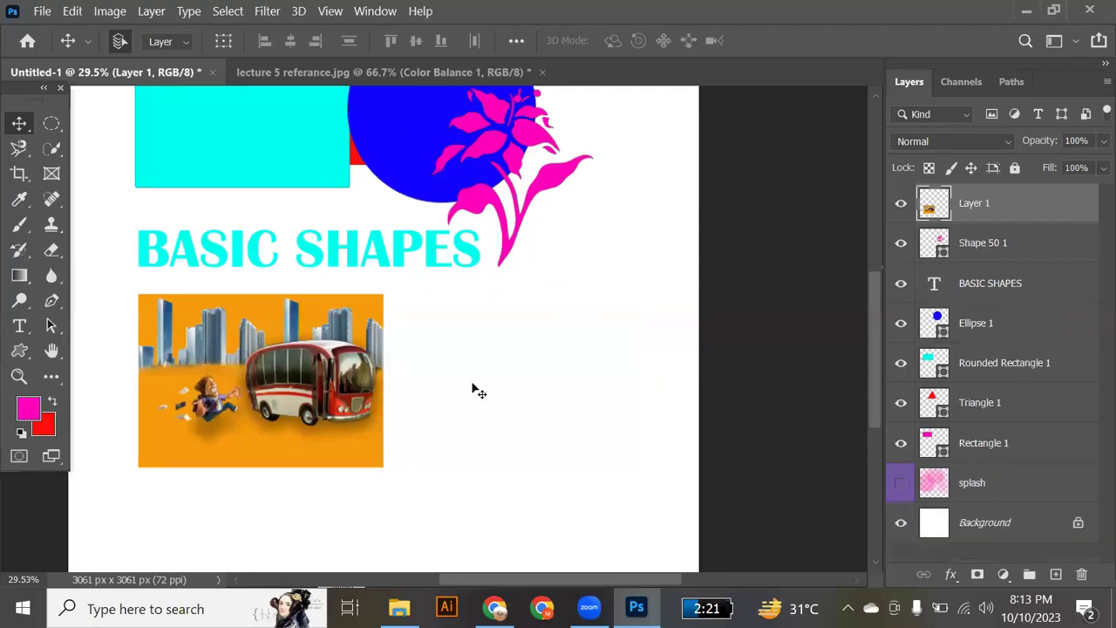
Step: Add a Brightness/Contrast adjustment layer above Color Balance 1 in lecture 5 referance.jpg with brightness 61
{"action": "left_click", "coordinate": [292, 77]}
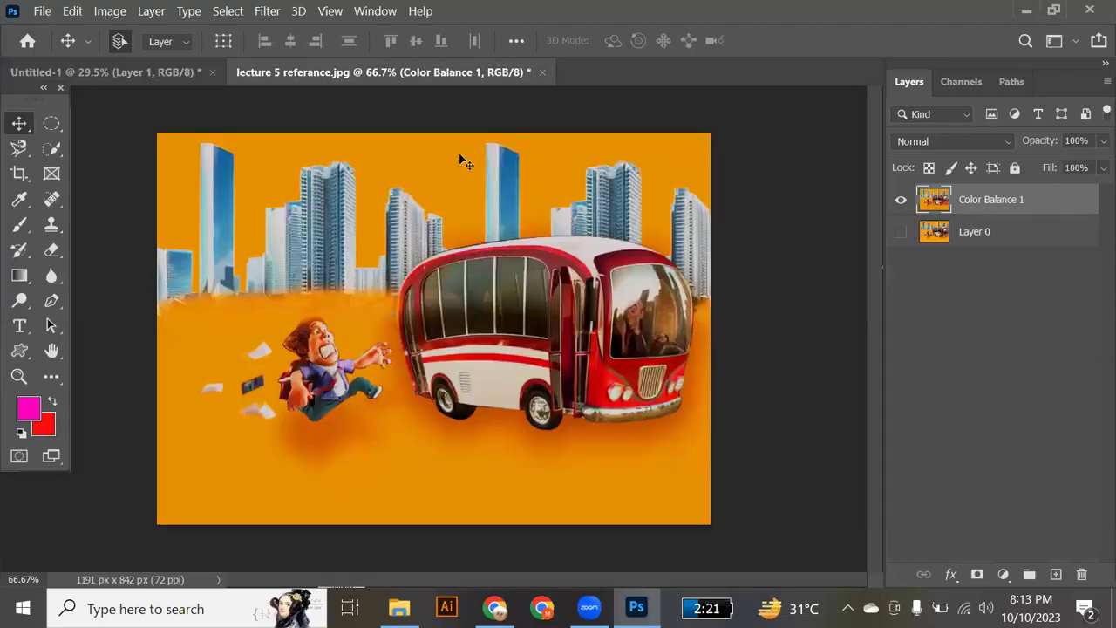
{"action": "left_click", "coordinate": [380, 12]}
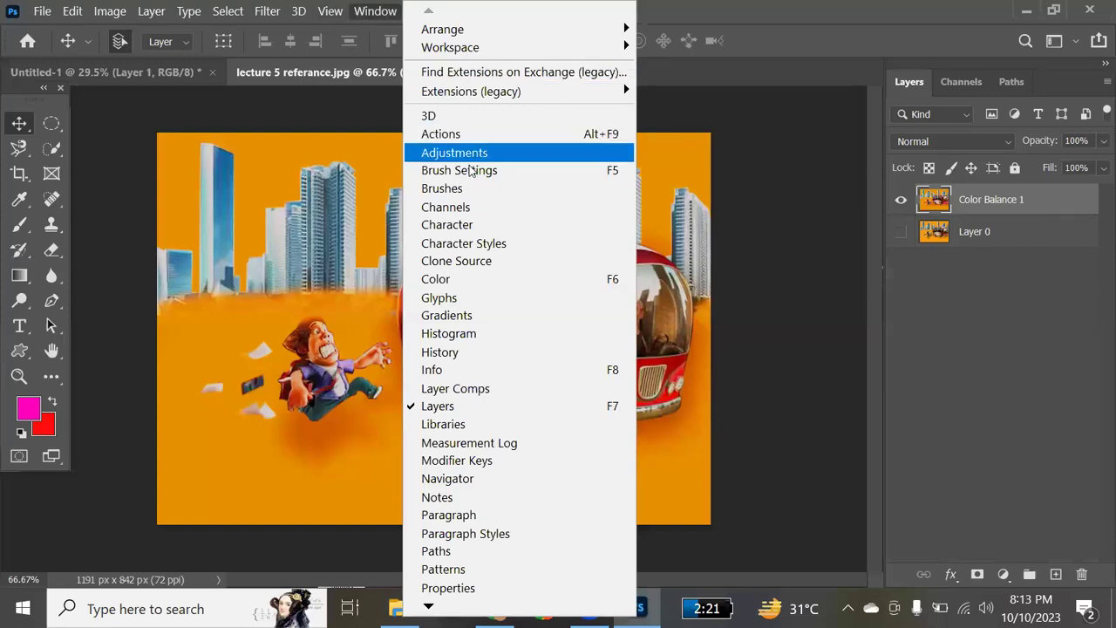
{"action": "left_click", "coordinate": [469, 157]}
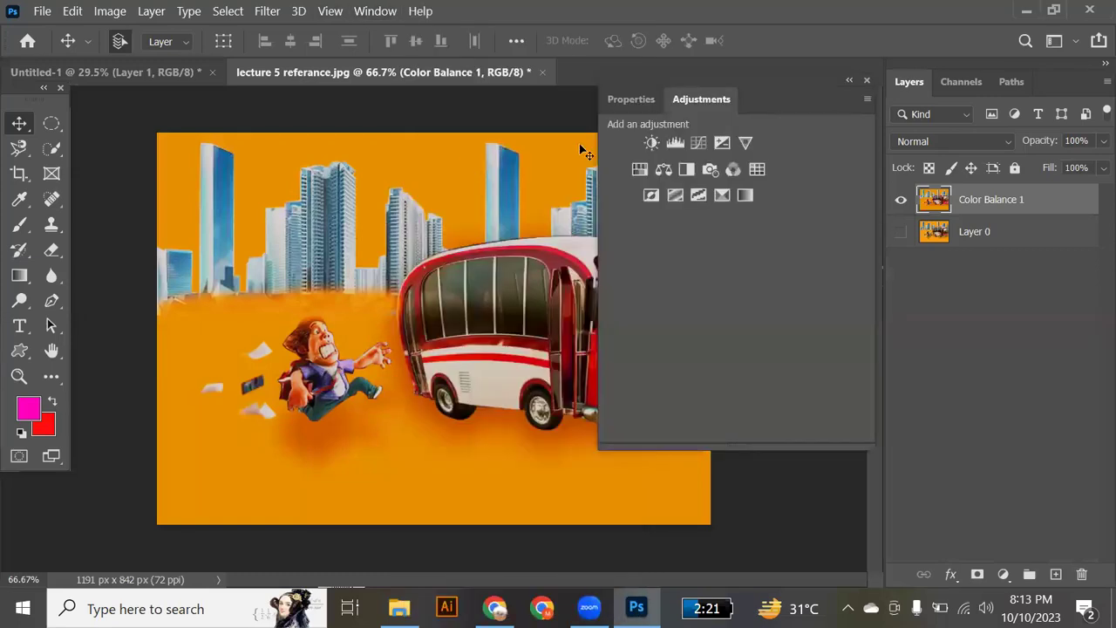
{"action": "left_click", "coordinate": [651, 142]}
{"action": "left_click_drag", "start_coordinate": [729, 219], "coordinate": [777, 220]}
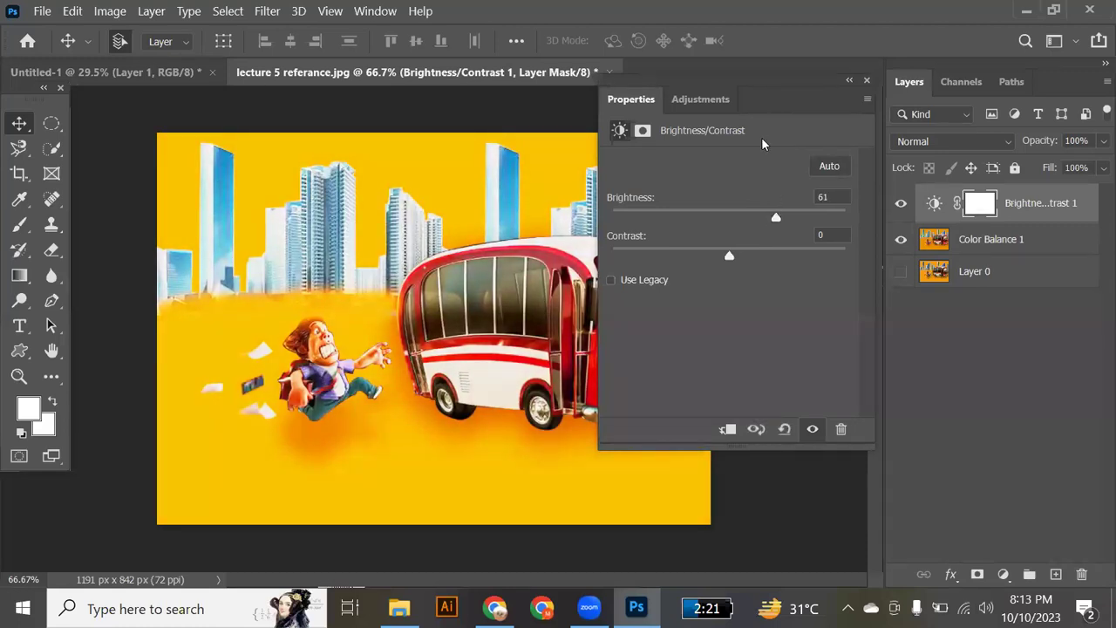
{"action": "left_click", "coordinate": [868, 81]}
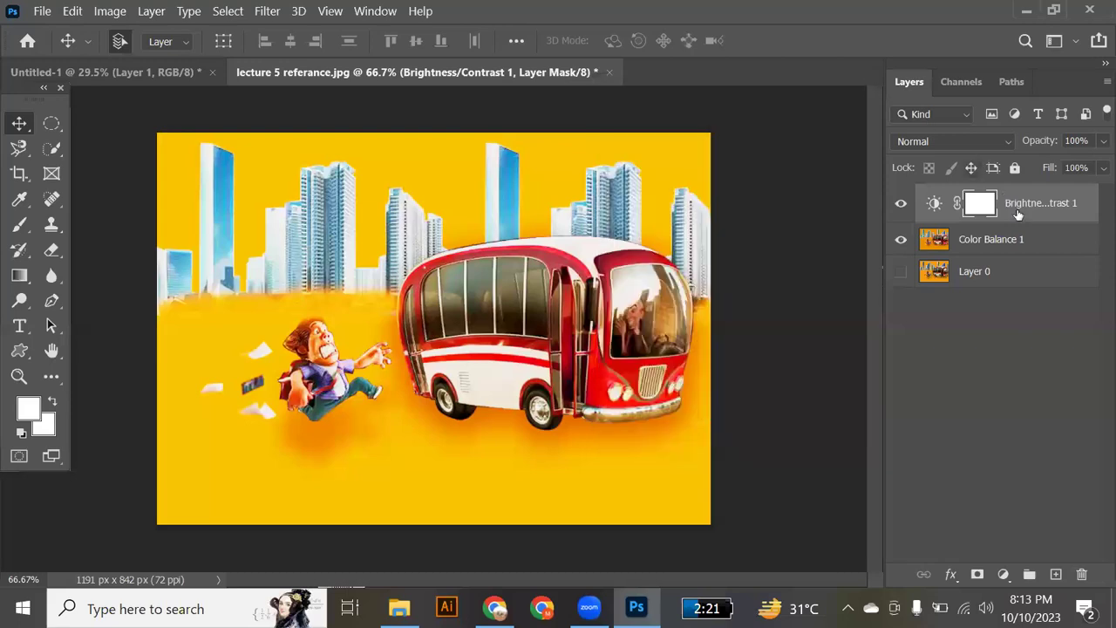
Step: Merge the Brightness/Contrast adjustment with Color Balance 1 and copy the result into Untitled-1 beside the original image
{"action": "left_click", "coordinate": [1016, 240]}
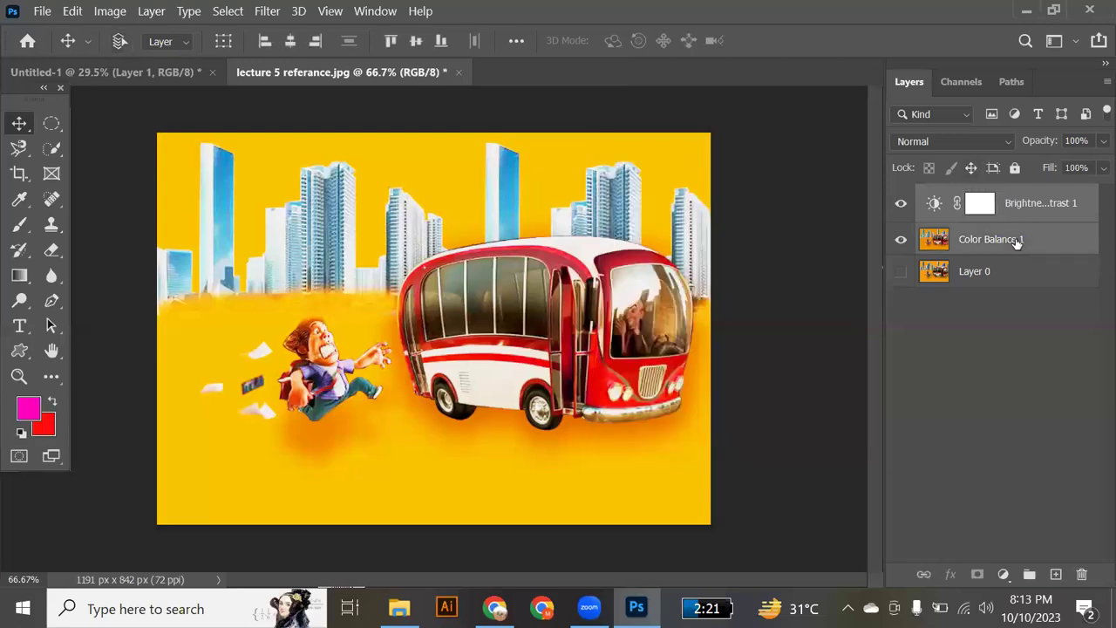
{"action": "key", "text": "ctrl+e"}
{"action": "left_click_drag", "start_coordinate": [211, 190], "coordinate": [480, 387]}
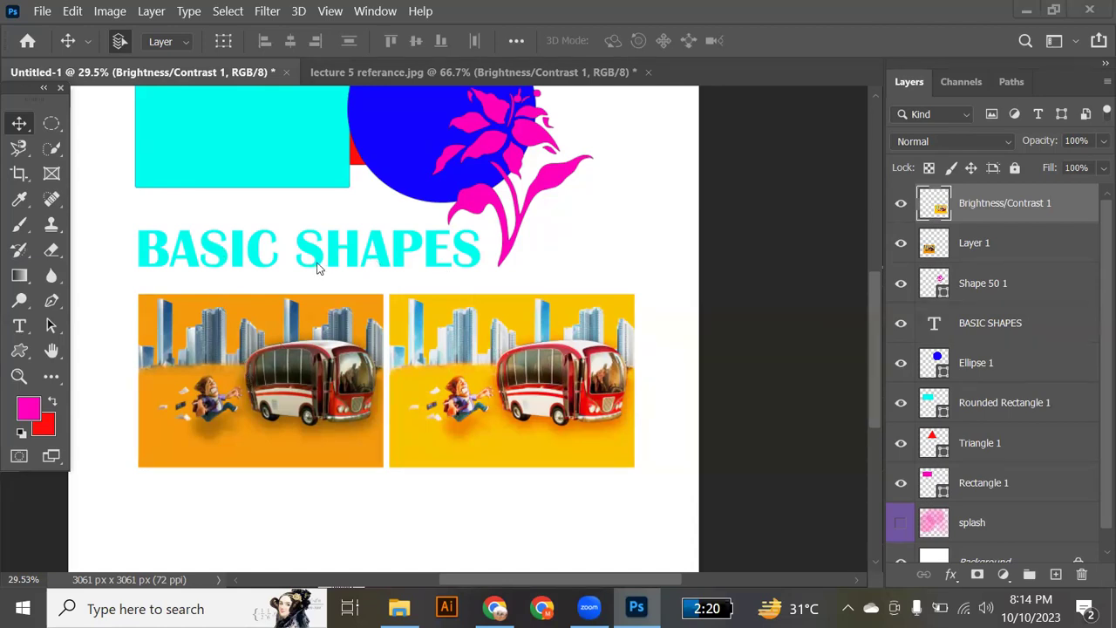
Step: In lecture 5 referance.jpg, hide the Brightness/Contrast 1 layer and show Layer 0
{"action": "left_click", "coordinate": [541, 73]}
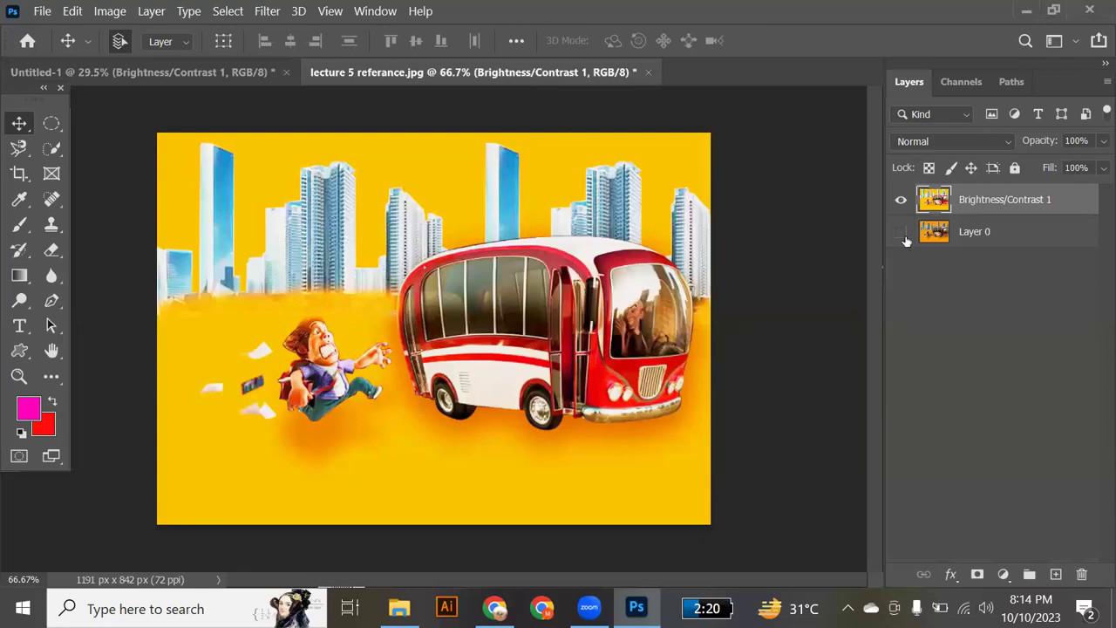
{"action": "left_click", "coordinate": [901, 200]}
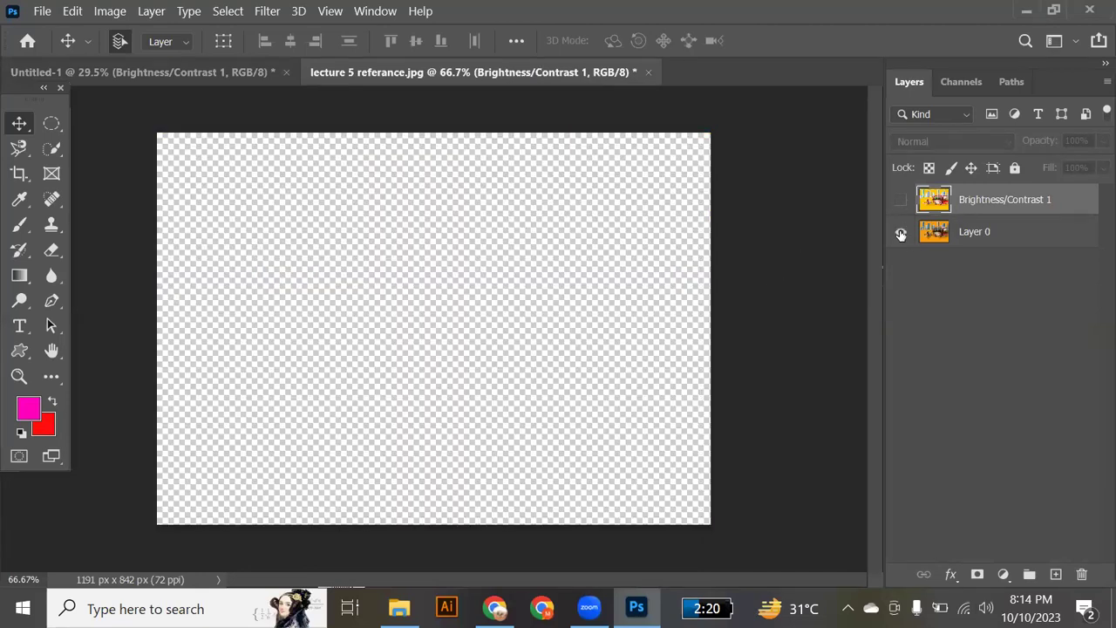
{"action": "left_click", "coordinate": [901, 232]}
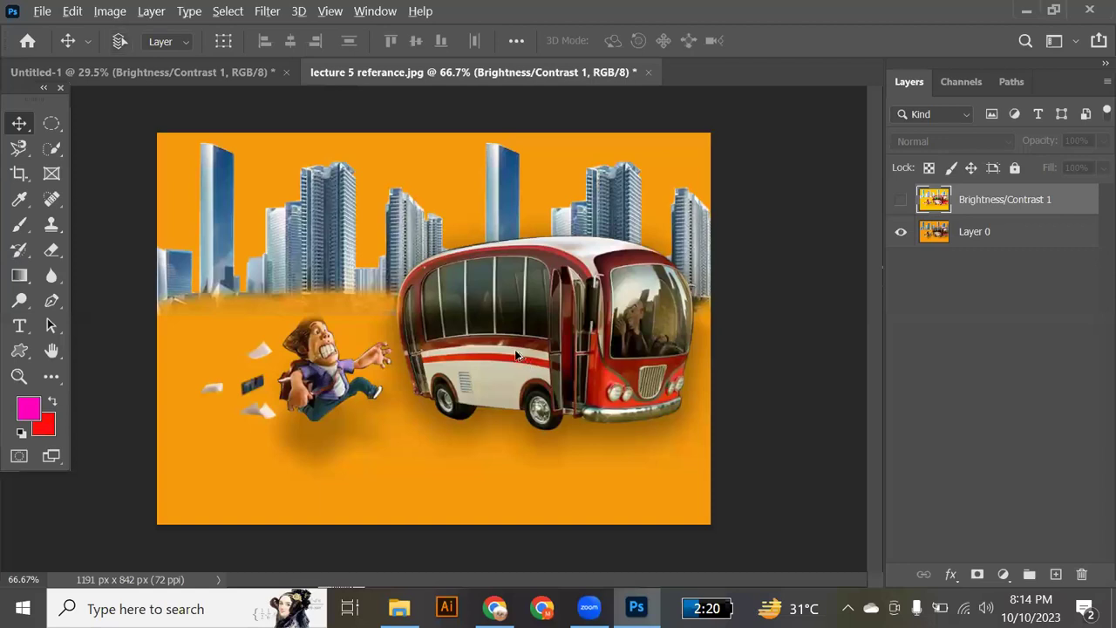
{"action": "scroll", "coordinate": [517, 357], "scroll_direction": "up", "scroll_amount": 5}
{"action": "scroll", "coordinate": [517, 358], "scroll_direction": "up", "scroll_amount": 1}
{"action": "scroll", "coordinate": [517, 357], "scroll_direction": "down", "scroll_amount": 4}
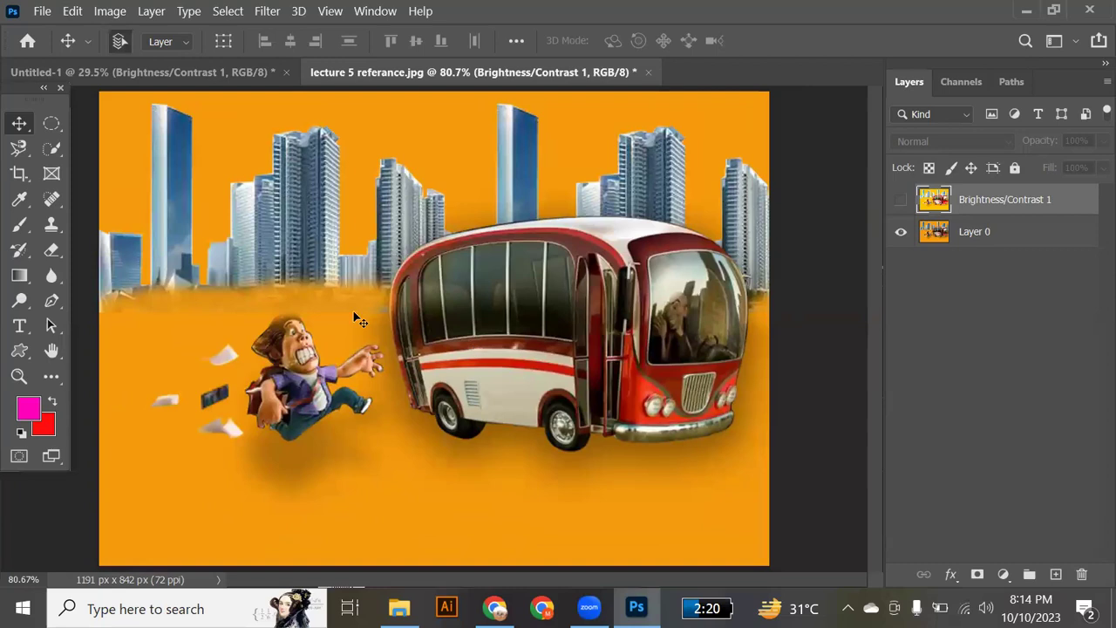
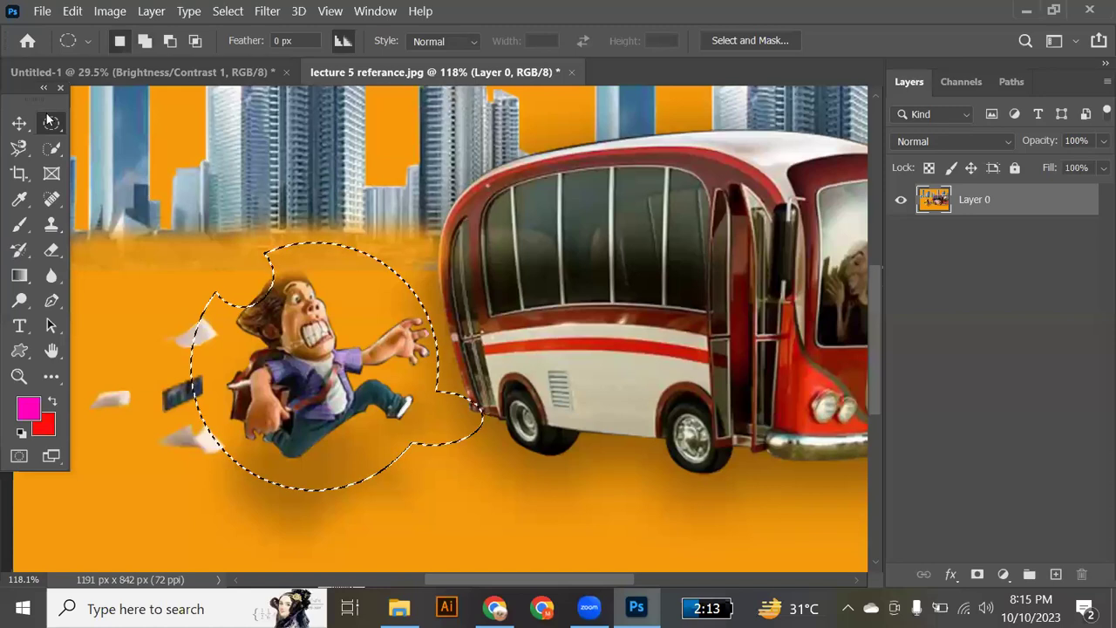
Step: Duplicate the selected area around the running man to a new layer, move it over the bus, and delete that layer
{"action": "left_click", "coordinate": [22, 124]}
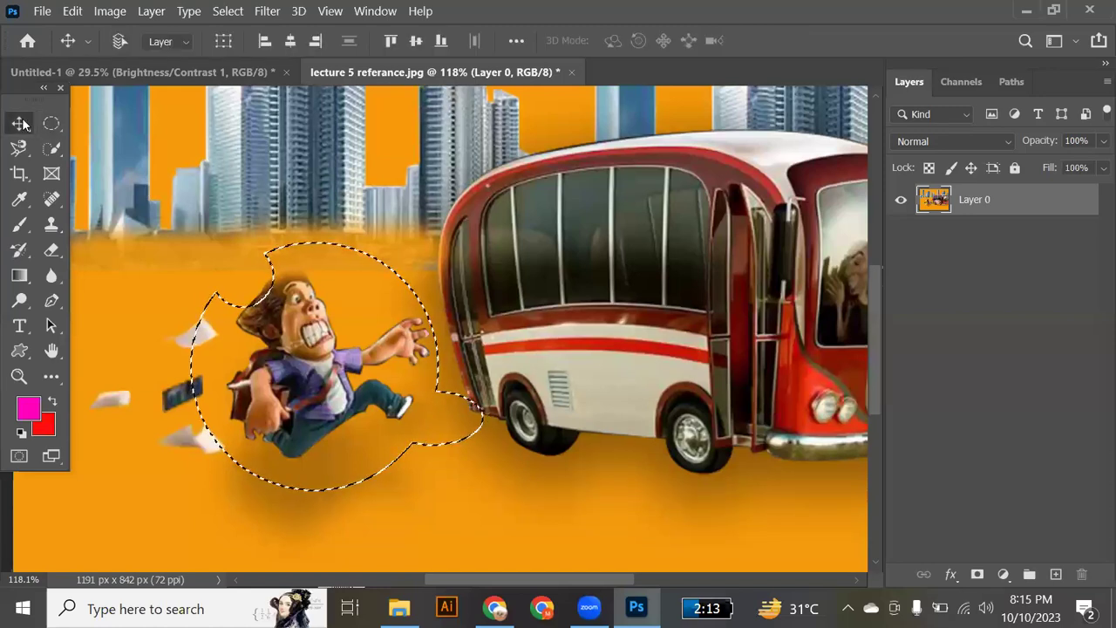
{"action": "key", "text": "ctrl+j"}
{"action": "left_click_drag", "start_coordinate": [297, 345], "coordinate": [628, 288]}
{"action": "key", "text": "Delete"}
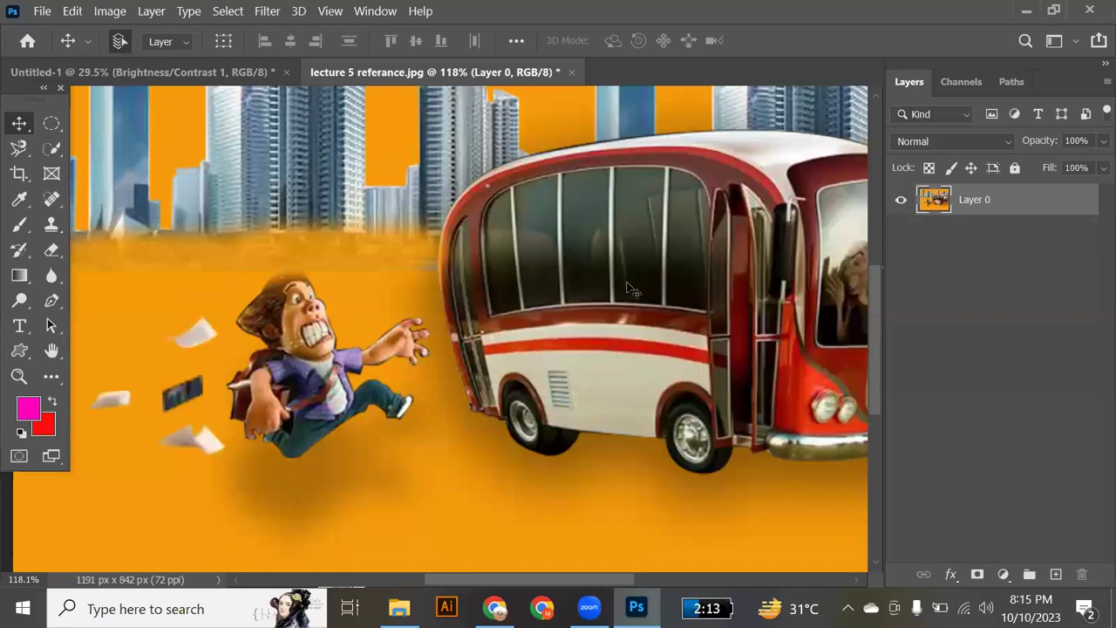
Step: Draw a freehand Lasso selection around the running man and deselect it
{"action": "left_click", "coordinate": [17, 150]}
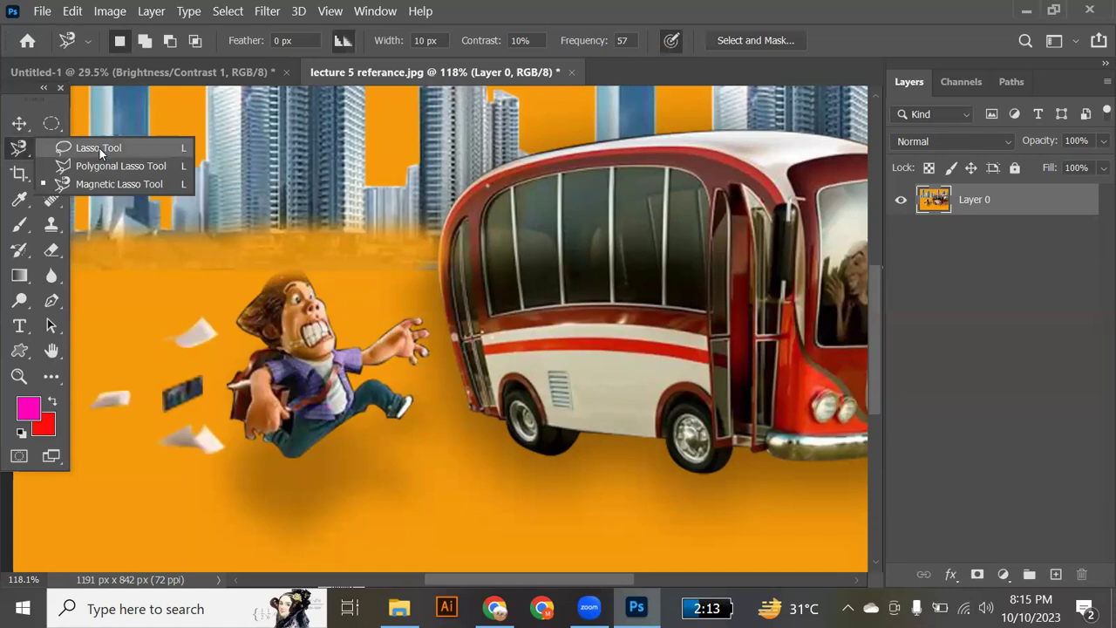
{"action": "left_click", "coordinate": [99, 148]}
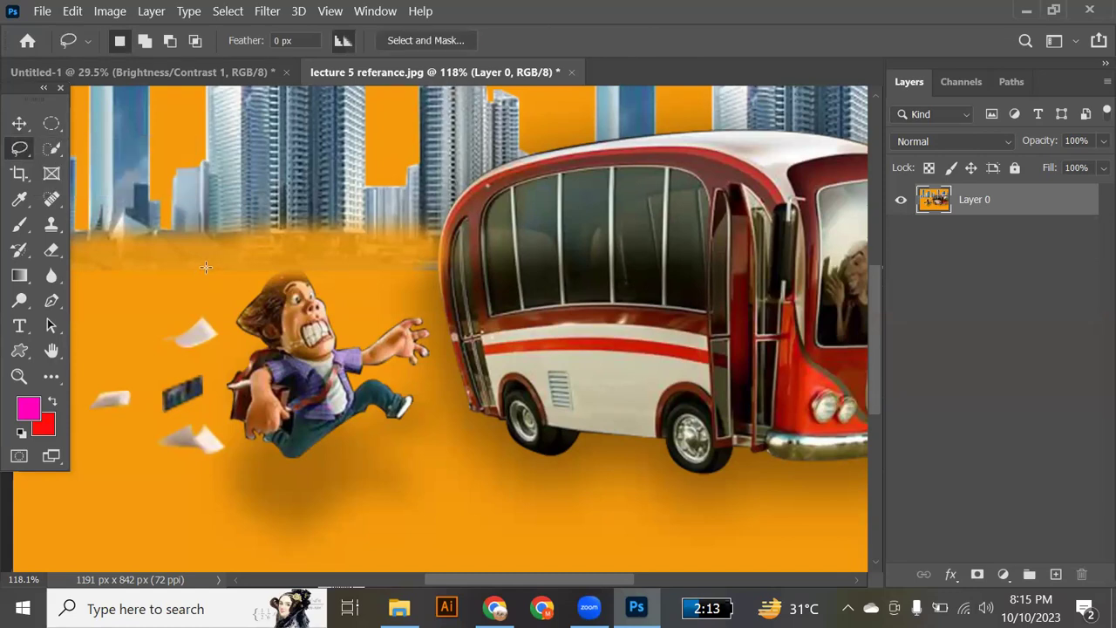
{"action": "mouse_move", "coordinate": [214, 280]}
{"action": "left_mouse_down"}
{"action": "mouse_move", "coordinate": [349, 232]}
{"action": "mouse_move", "coordinate": [439, 283]}
{"action": "mouse_move", "coordinate": [459, 358]}
{"action": "mouse_move", "coordinate": [416, 436]}
{"action": "mouse_move", "coordinate": [366, 466]}
{"action": "mouse_move", "coordinate": [247, 444]}
{"action": "mouse_move", "coordinate": [215, 418]}
{"action": "mouse_move", "coordinate": [199, 315]}
{"action": "mouse_move", "coordinate": [211, 281]}
{"action": "left_mouse_up"}
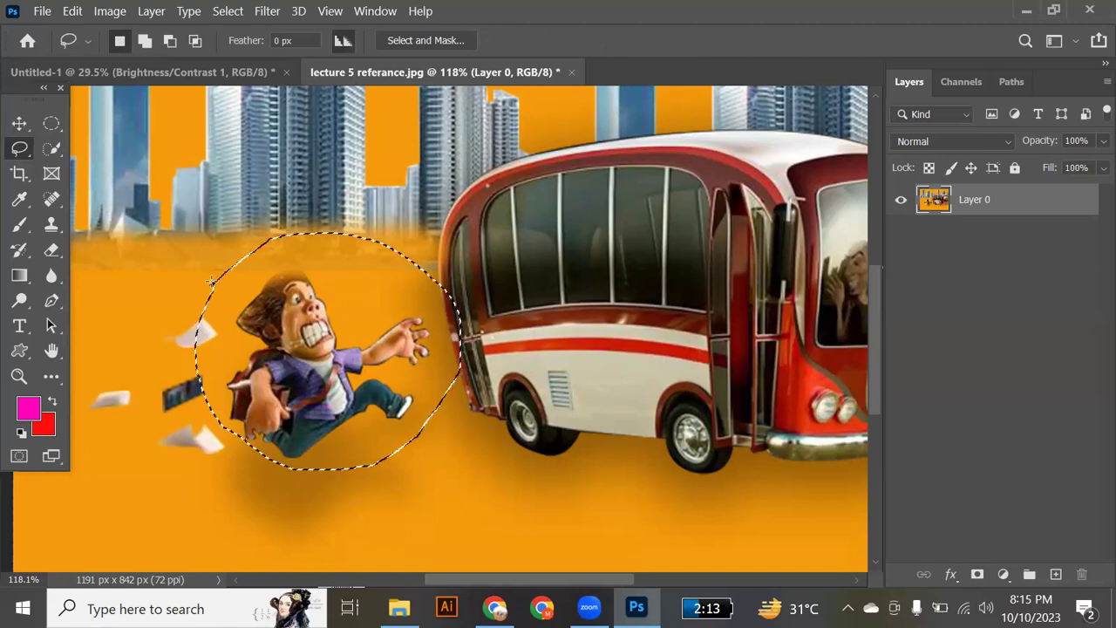
{"action": "left_click", "coordinate": [423, 252]}
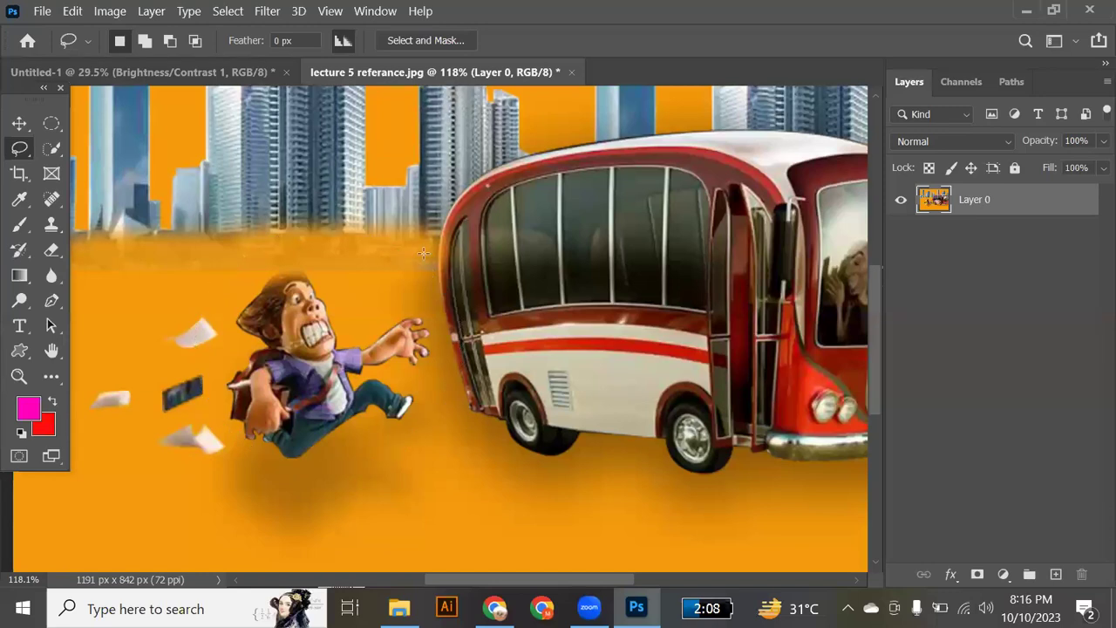
Step: Draw a Polygonal Lasso selection with straight sides around the running man and deselect it
{"action": "right_click", "coordinate": [21, 150]}
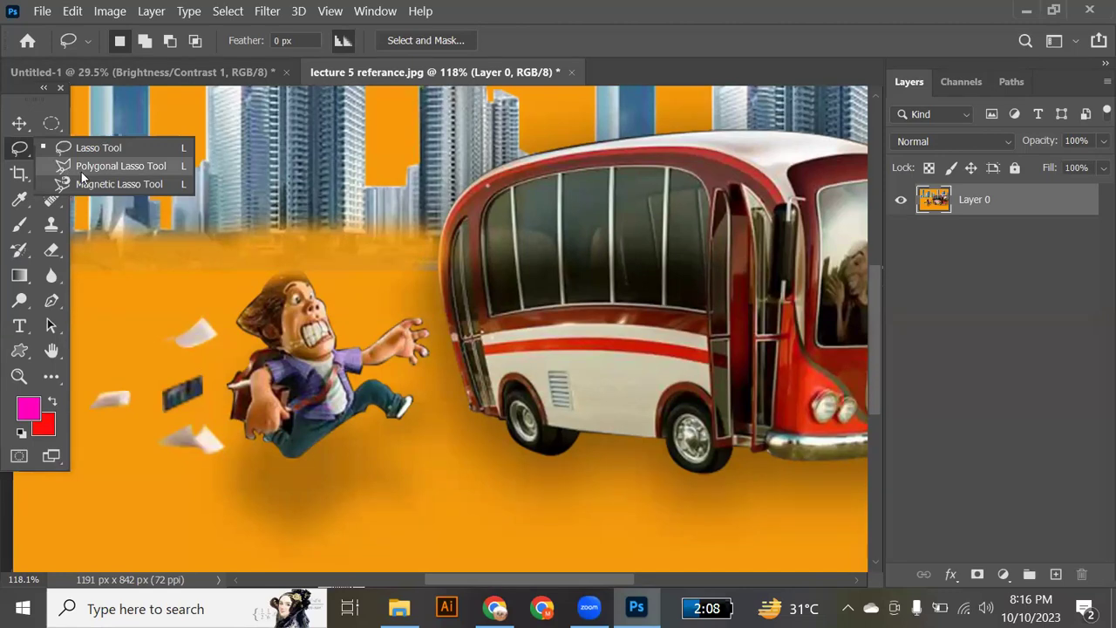
{"action": "left_click", "coordinate": [114, 166]}
{"action": "left_click", "coordinate": [212, 290]}
{"action": "left_click", "coordinate": [356, 220]}
{"action": "left_click", "coordinate": [478, 369]}
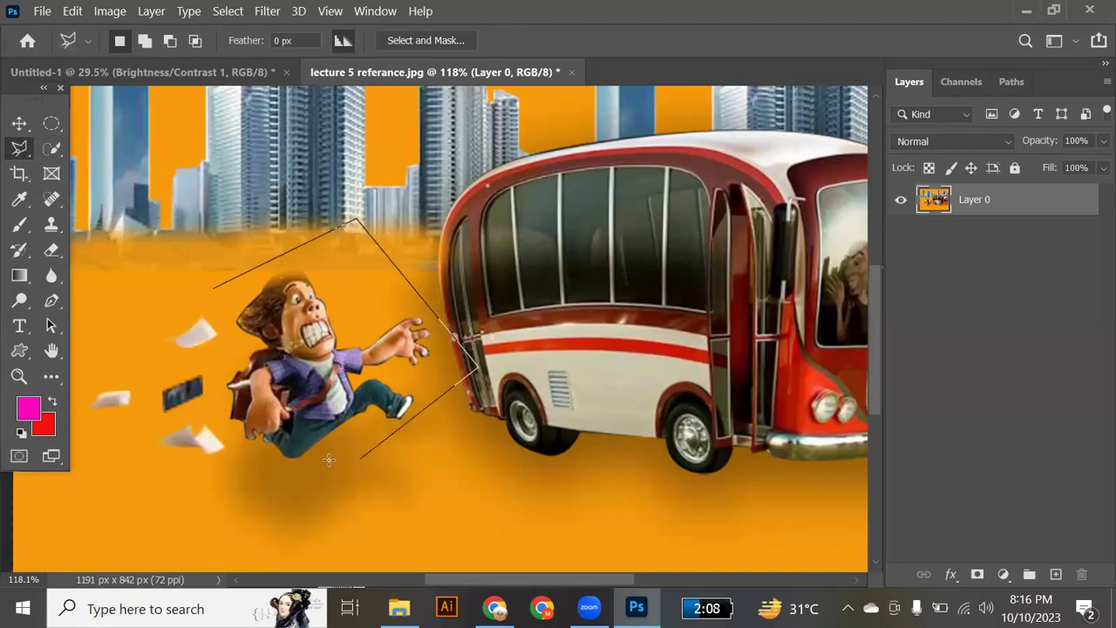
{"action": "left_click", "coordinate": [269, 465]}
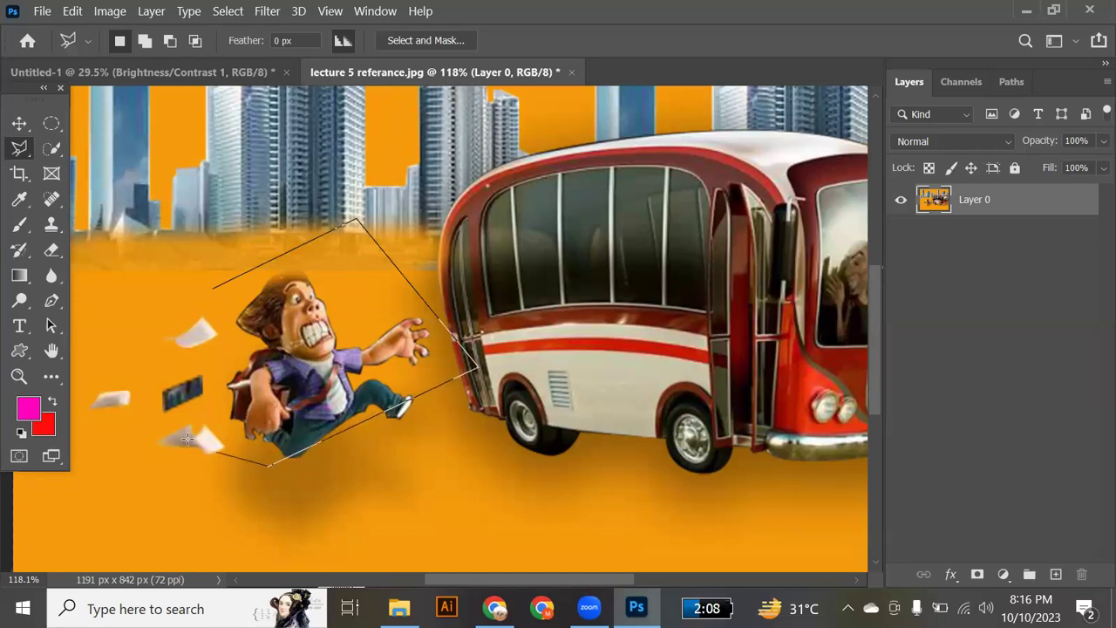
{"action": "left_click", "coordinate": [173, 307]}
{"action": "key", "text": "Return"}
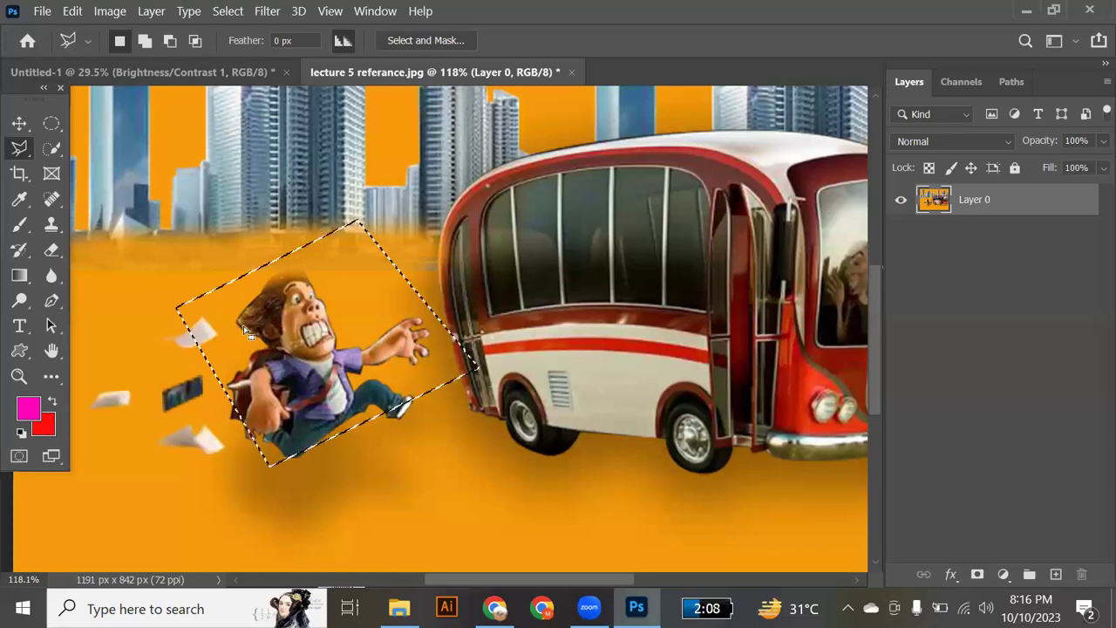
{"action": "key", "text": "ctrl+d"}
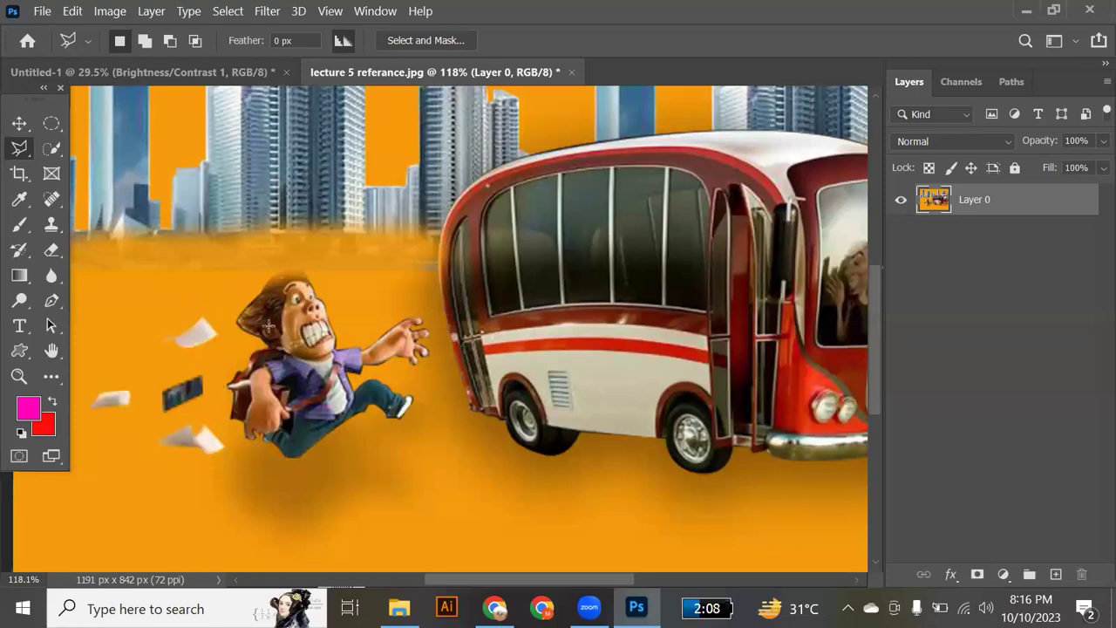
Step: Trace the running man's outline with the Magnetic Lasso, inspect the selection around his hand, and deselect it
{"action": "left_click", "coordinate": [14, 143]}
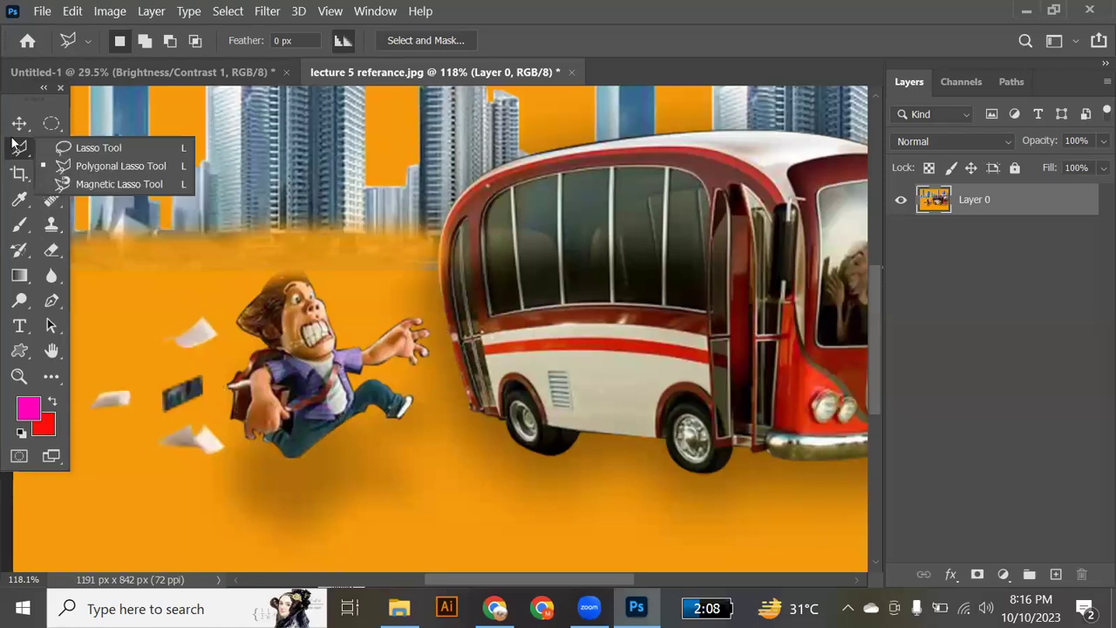
{"action": "left_click", "coordinate": [119, 187]}
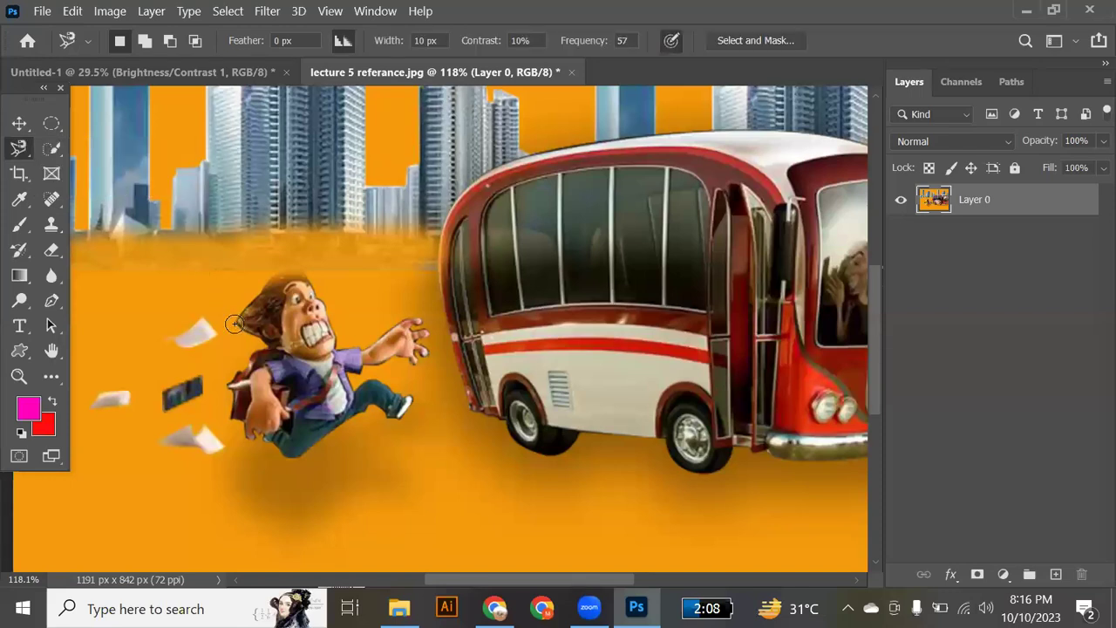
{"action": "left_click", "coordinate": [235, 323]}
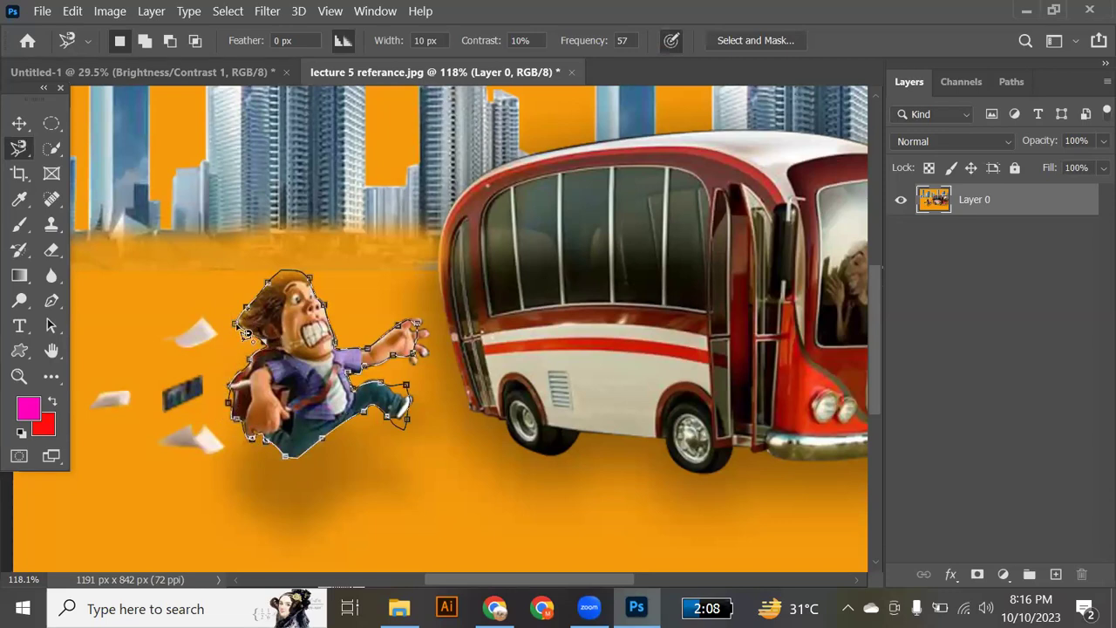
{"action": "double_click", "coordinate": [236, 323]}
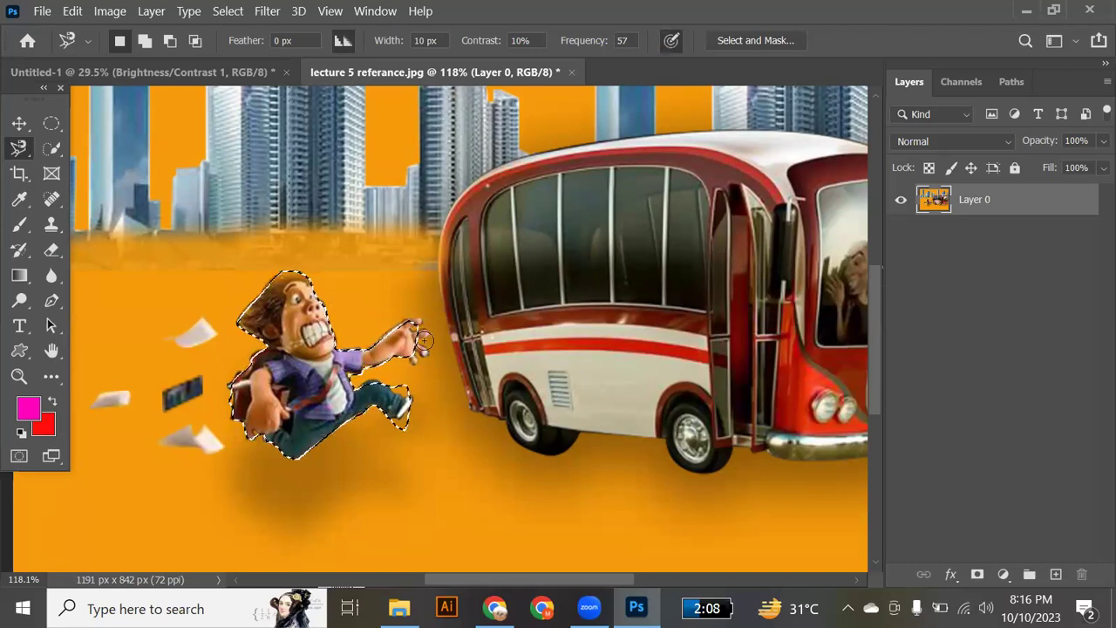
{"action": "scroll", "coordinate": [424, 362], "scroll_direction": "up", "scroll_amount": 5}
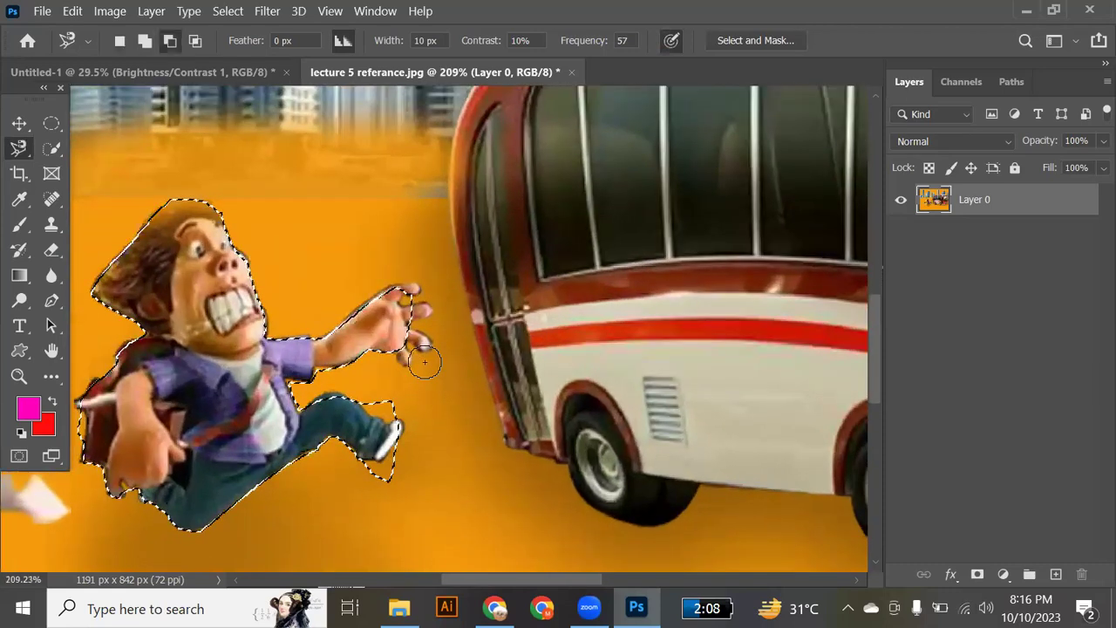
{"action": "scroll", "coordinate": [424, 362], "scroll_direction": "down", "scroll_amount": 5}
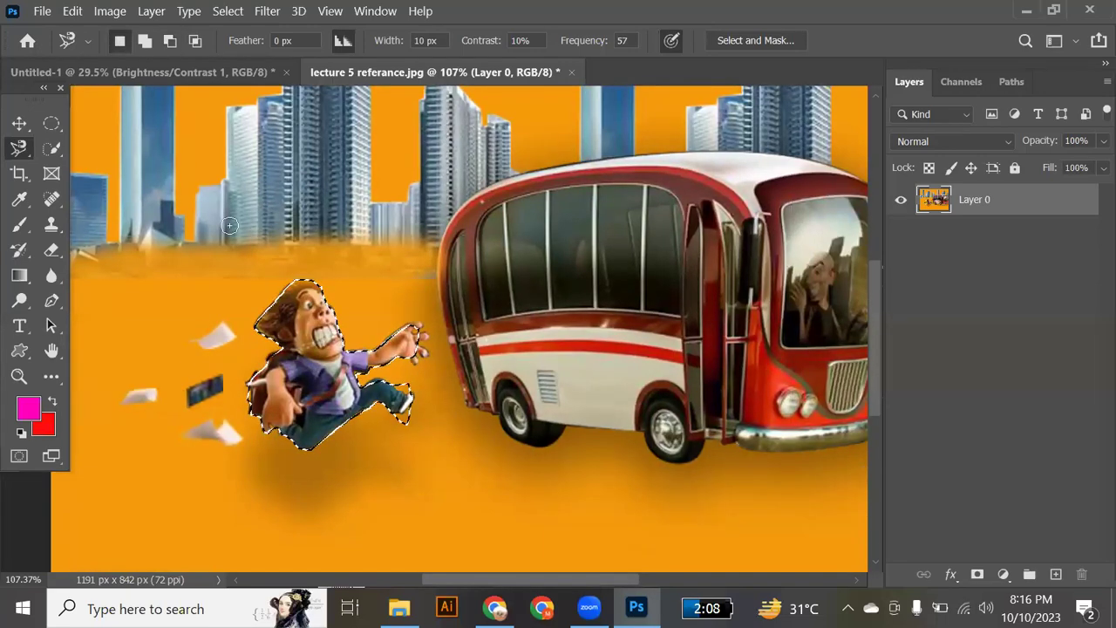
{"action": "scroll", "coordinate": [230, 225], "scroll_direction": "up", "scroll_amount": 1}
{"action": "scroll", "coordinate": [229, 225], "scroll_direction": "down", "scroll_amount": 1}
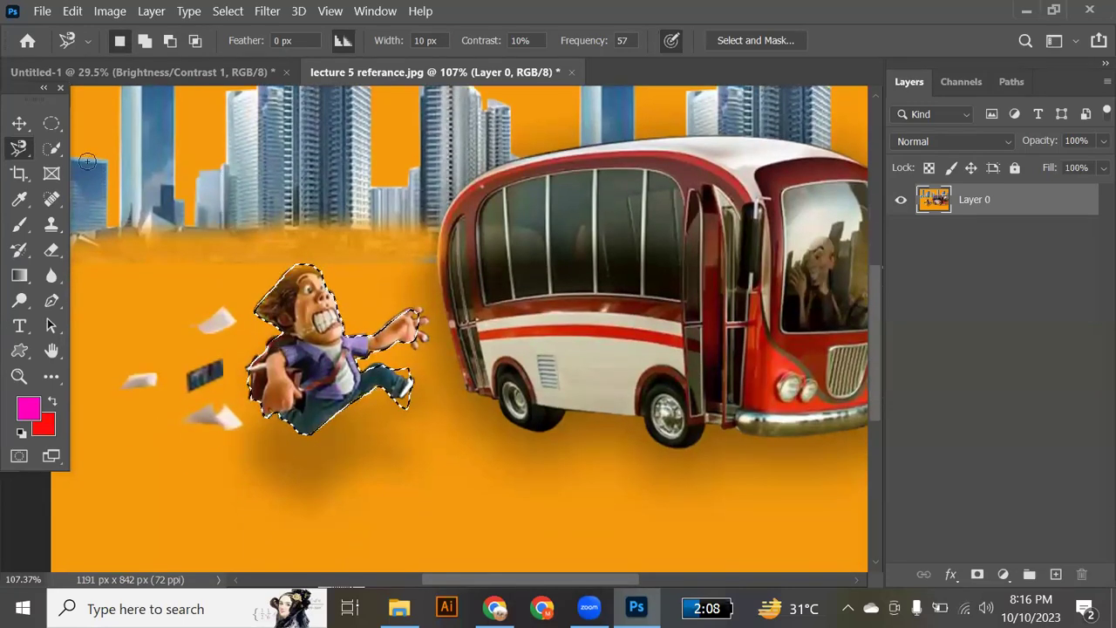
{"action": "key", "text": "ctrl+d"}
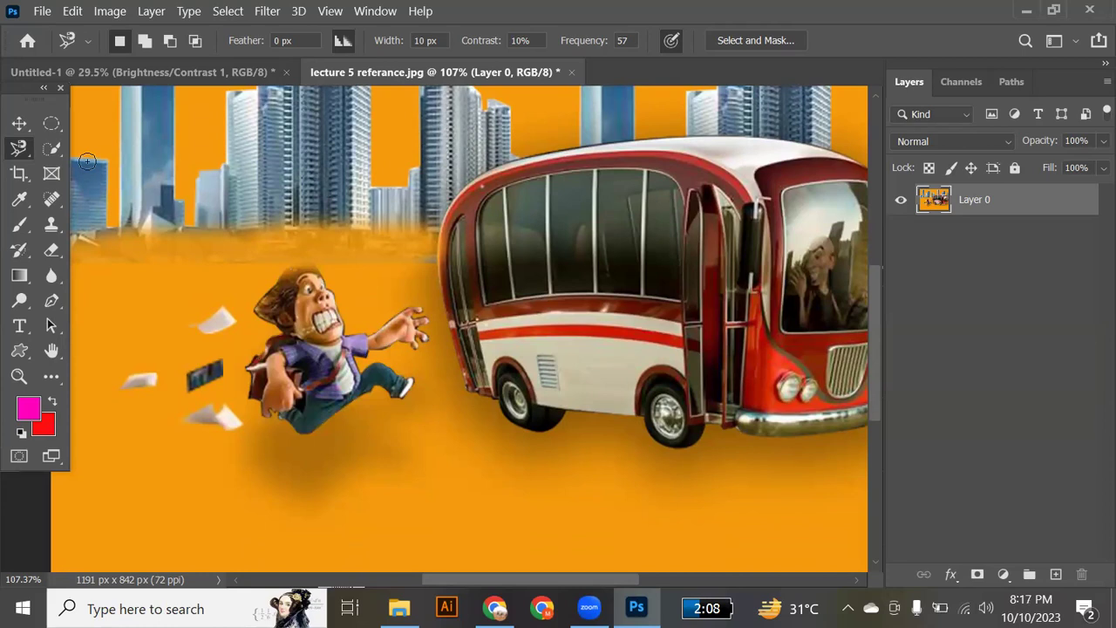
Step: Start a Pen tool path at the bus's lower rear corner and run it up the rear edge
{"action": "left_click", "coordinate": [20, 123]}
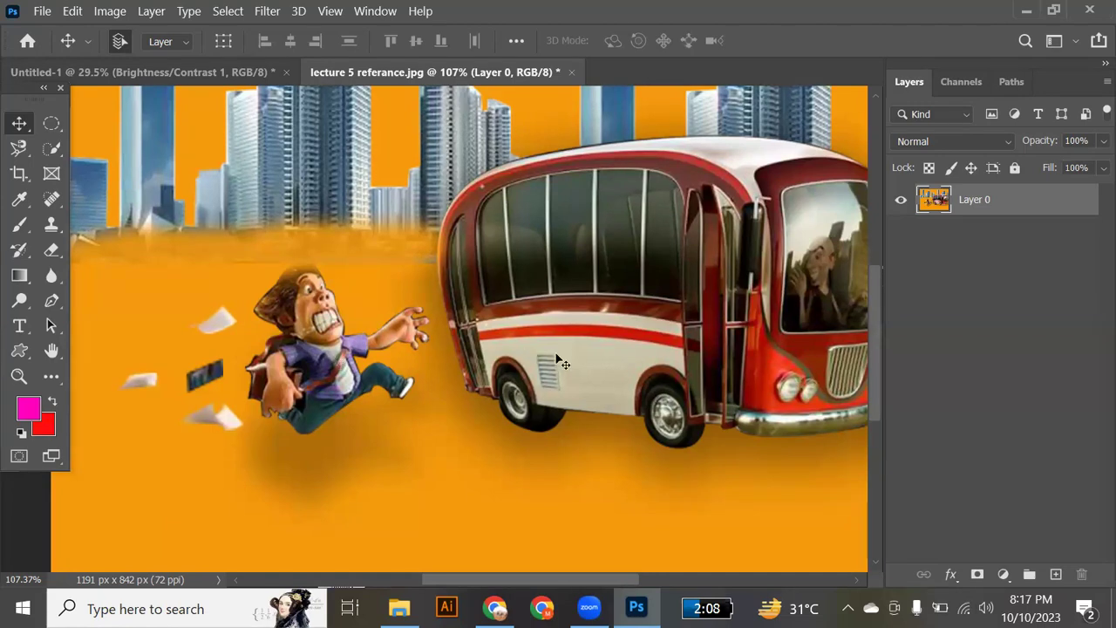
{"action": "scroll", "coordinate": [486, 387], "scroll_direction": "right", "scroll_amount": 4}
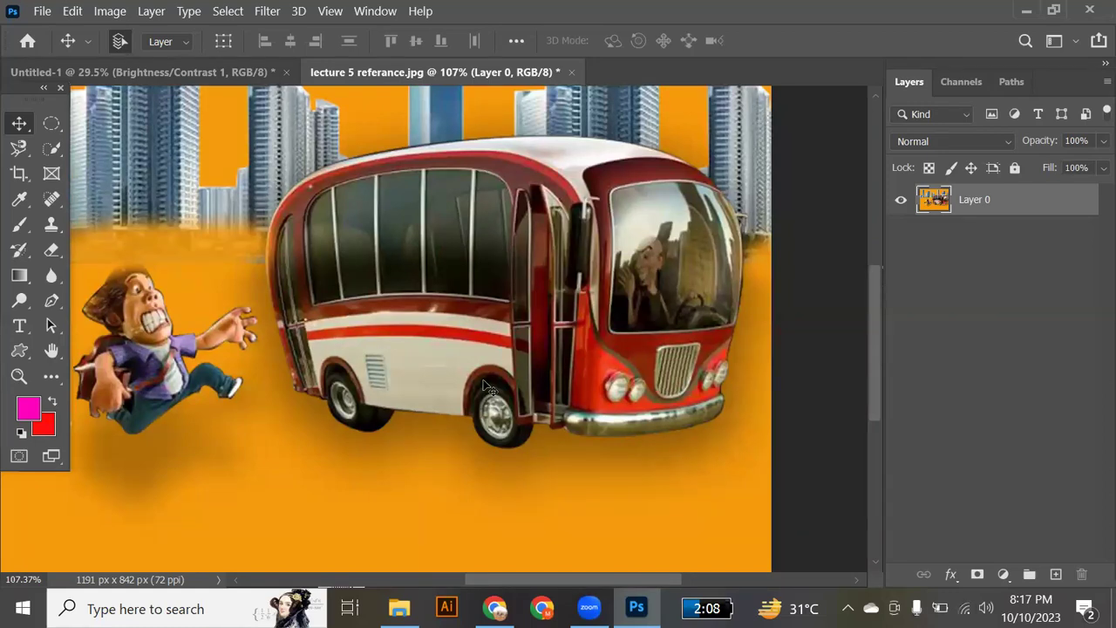
{"action": "key", "text": "p"}
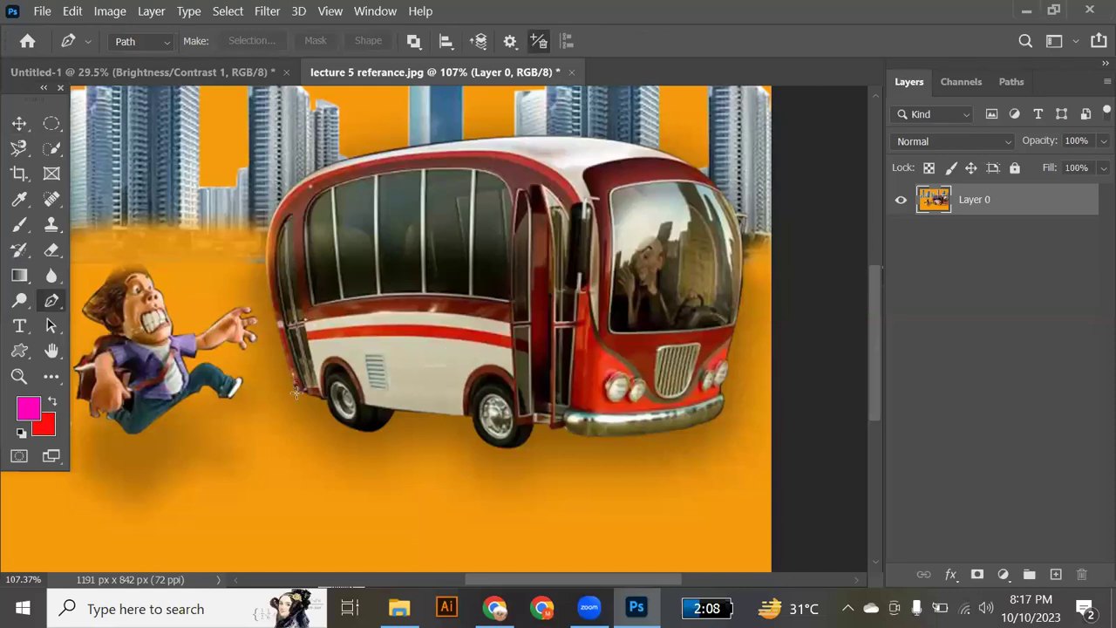
{"action": "scroll", "coordinate": [296, 393], "scroll_direction": "up", "scroll_amount": 3}
{"action": "scroll", "coordinate": [296, 392], "scroll_direction": "up", "scroll_amount": 2}
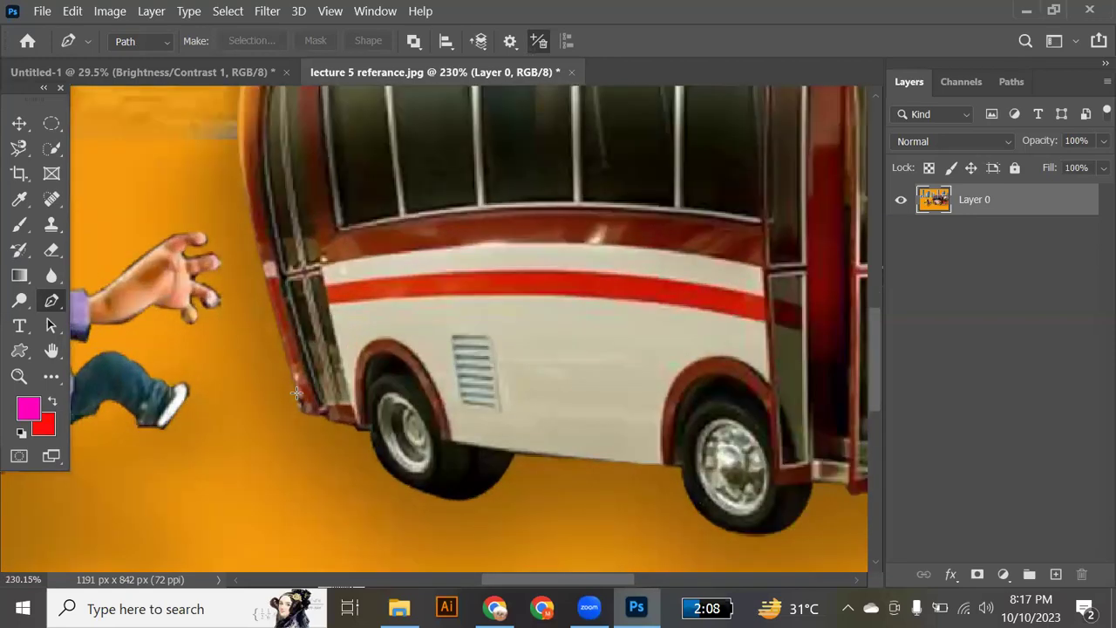
{"action": "scroll", "coordinate": [297, 393], "scroll_direction": "down", "scroll_amount": 2}
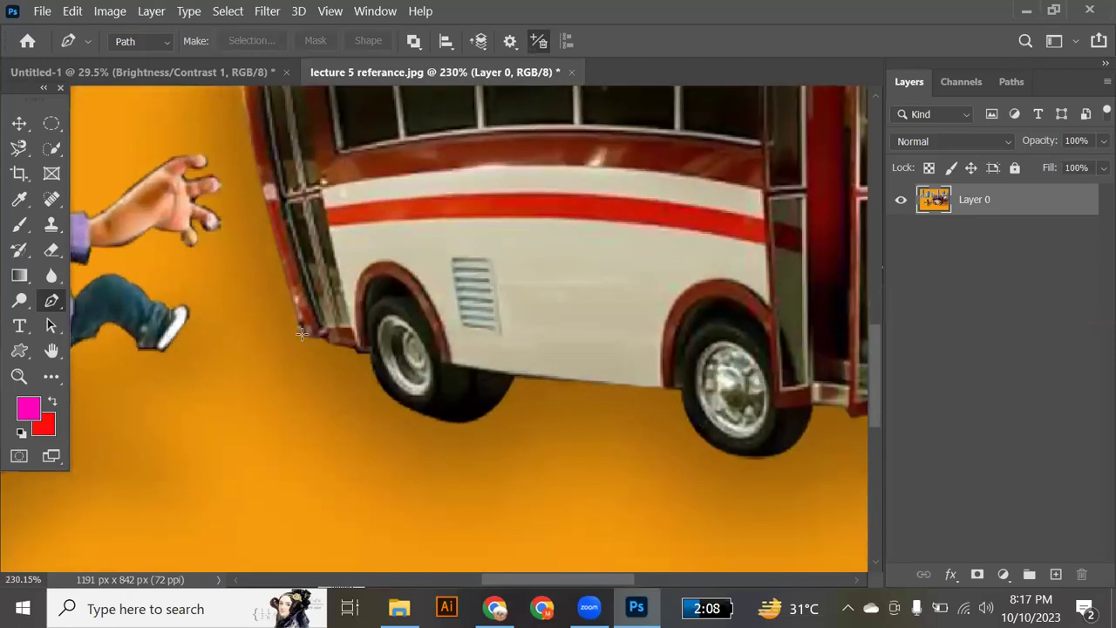
{"action": "left_click", "coordinate": [301, 333]}
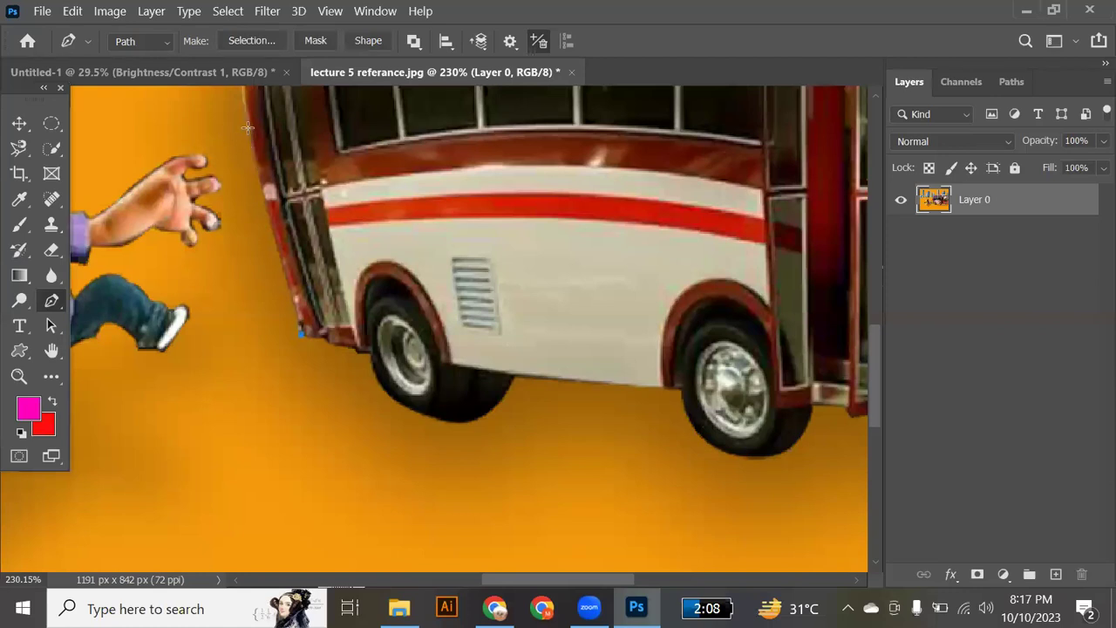
Step: Curve the path around the bus's upper rear corner onto the roof and remove the new anchor's outgoing handle
{"action": "scroll", "coordinate": [247, 129], "scroll_direction": "up", "scroll_amount": 6}
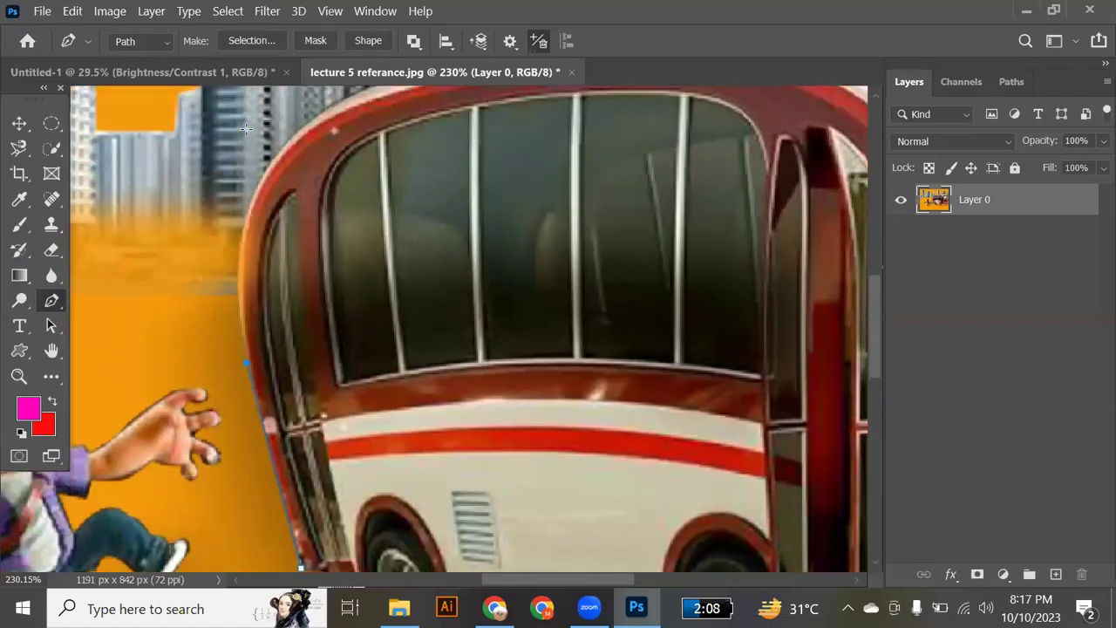
{"action": "scroll", "coordinate": [246, 129], "scroll_direction": "down", "scroll_amount": 1}
{"action": "scroll", "coordinate": [247, 129], "scroll_direction": "down", "scroll_amount": 2}
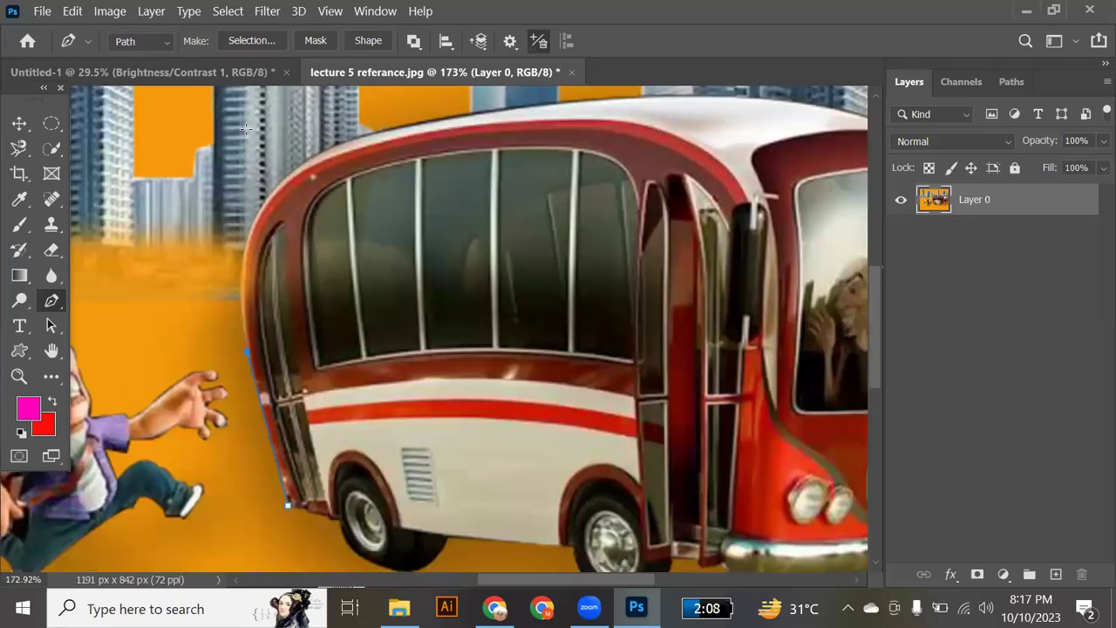
{"action": "scroll", "coordinate": [247, 129], "scroll_direction": "down", "scroll_amount": 1}
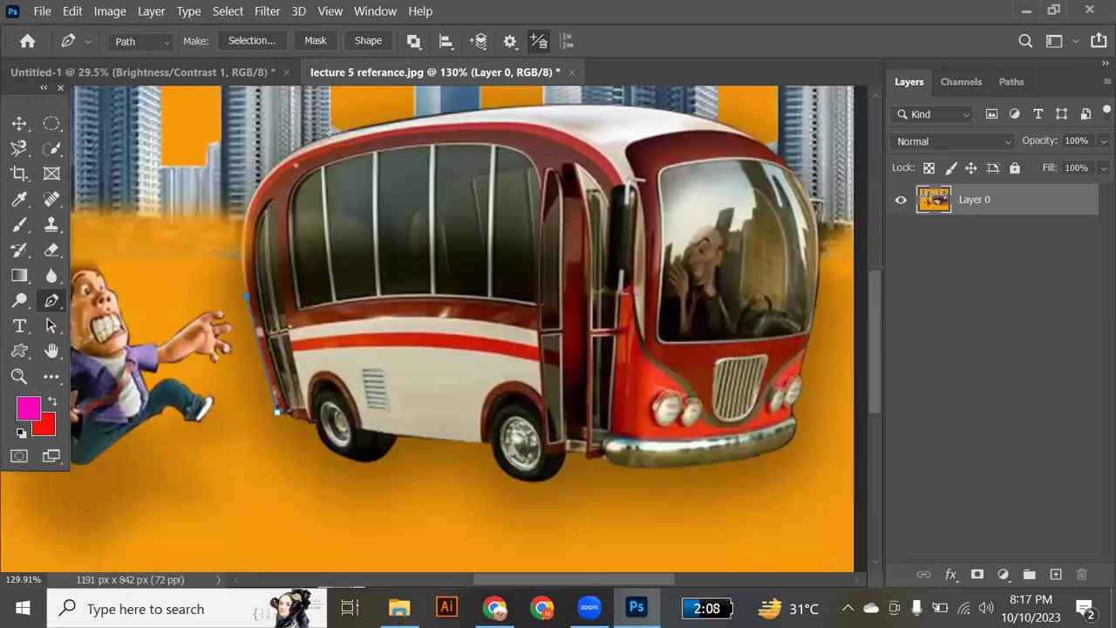
{"action": "left_click_drag", "start_coordinate": [330, 135], "coordinate": [446, 106]}
{"action": "left_click", "coordinate": [329, 135], "text": "alt"}
Step: Continue the path in one curve over the roof to above the windshield and remove the outgoing handle
{"action": "scroll", "coordinate": [609, 131], "scroll_direction": "up", "scroll_amount": 1}
{"action": "scroll", "coordinate": [609, 131], "scroll_direction": "right", "scroll_amount": 4}
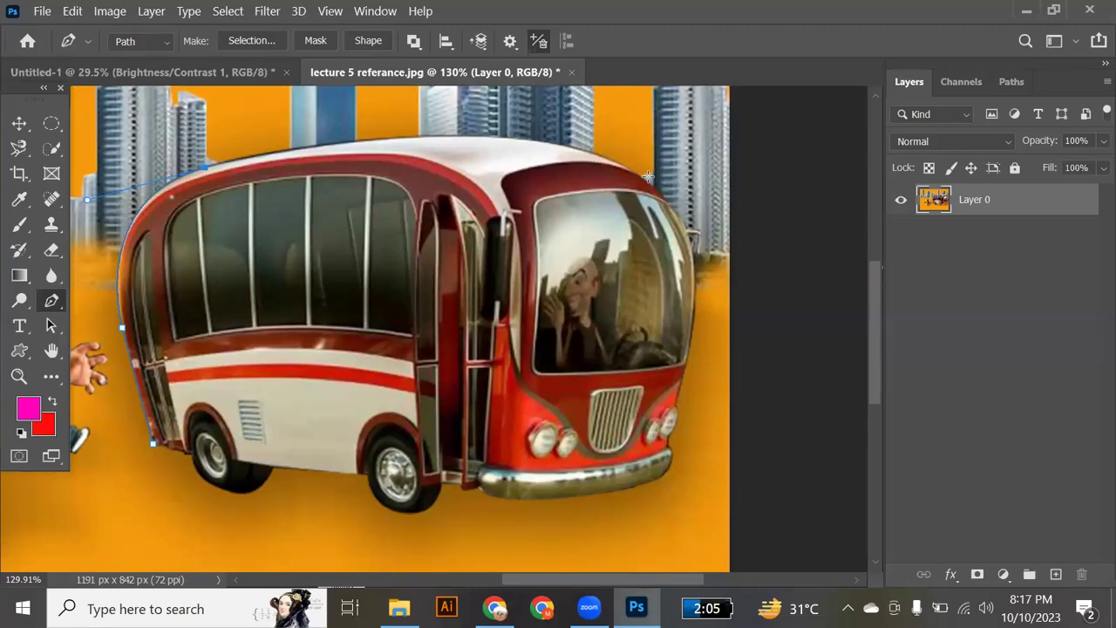
{"action": "left_click_drag", "start_coordinate": [636, 174], "coordinate": [786, 260]}
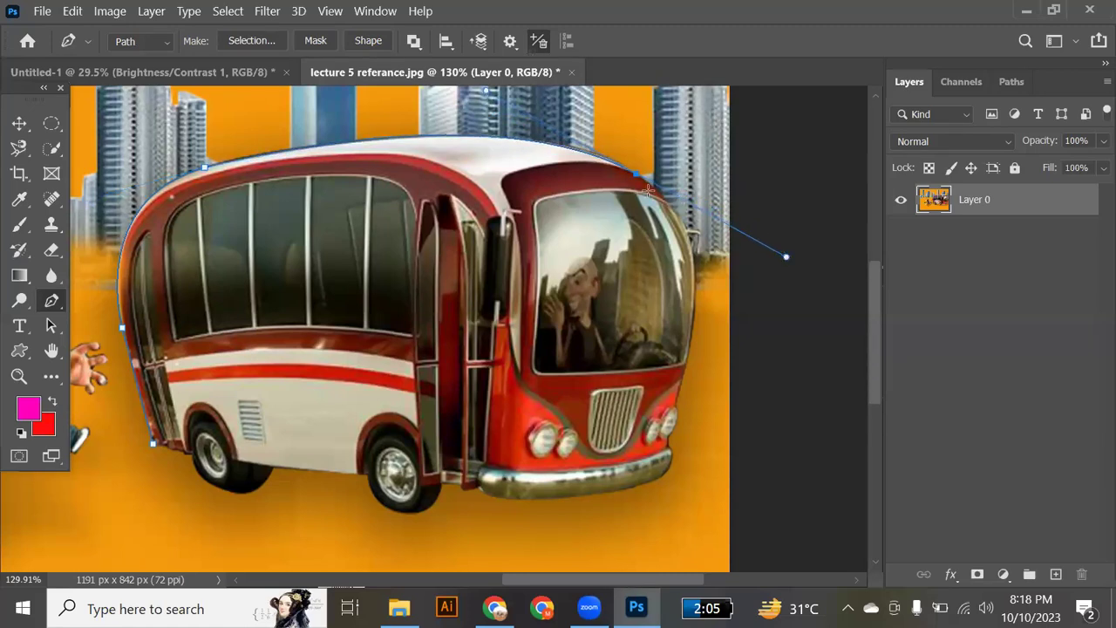
{"action": "left_click", "coordinate": [637, 176], "text": "alt"}
Step: Extend the path down the windshield's outer side to the top of the outermost headlight
{"action": "left_click_drag", "start_coordinate": [672, 197], "coordinate": [699, 263]}
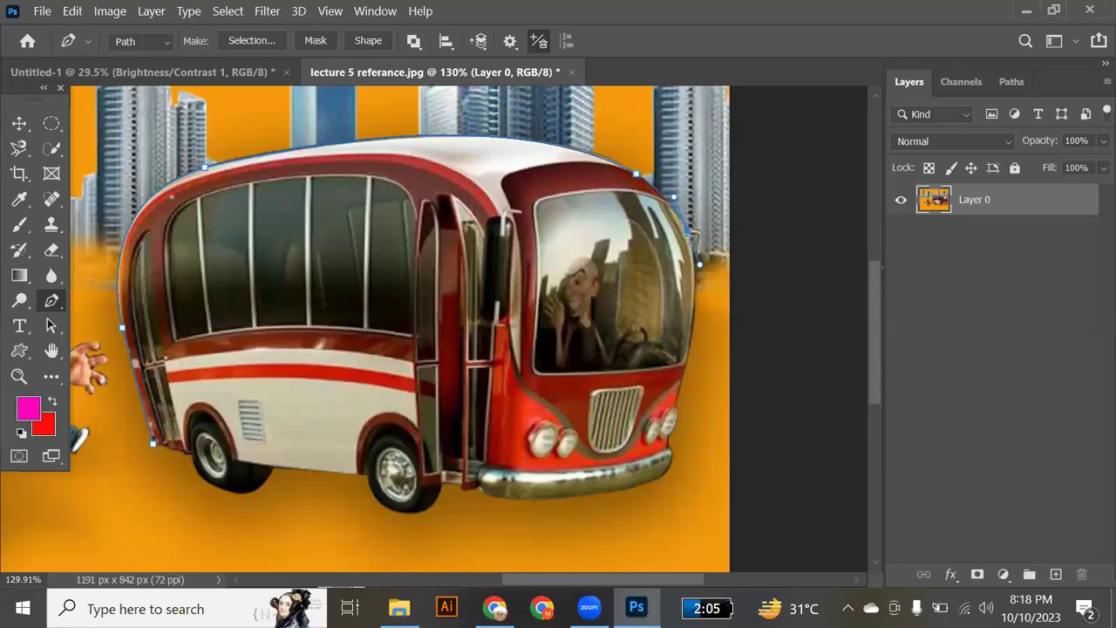
{"action": "left_click", "coordinate": [689, 232]}
{"action": "scroll", "coordinate": [698, 233], "scroll_direction": "down", "scroll_amount": 3}
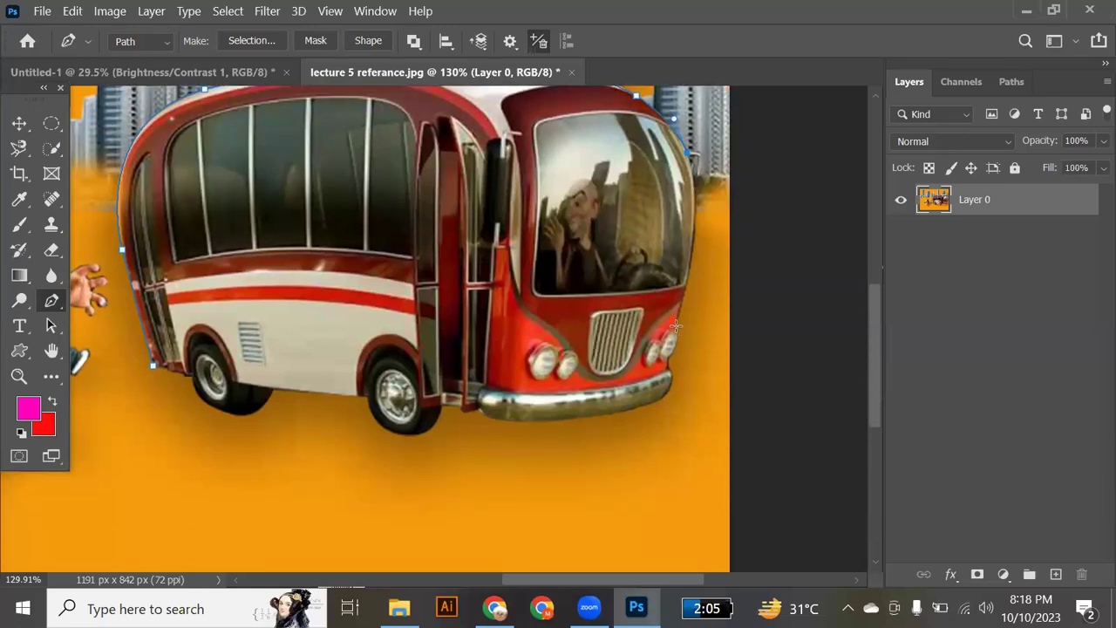
{"action": "left_click", "coordinate": [677, 325]}
{"action": "left_click_drag", "start_coordinate": [647, 422], "coordinate": [645, 427]}
{"action": "left_click", "coordinate": [676, 328]}
Step: Curve the path around the outer headlight and bring it straight down to the top of the front bumper
{"action": "scroll", "coordinate": [671, 350], "scroll_direction": "up", "scroll_amount": 4}
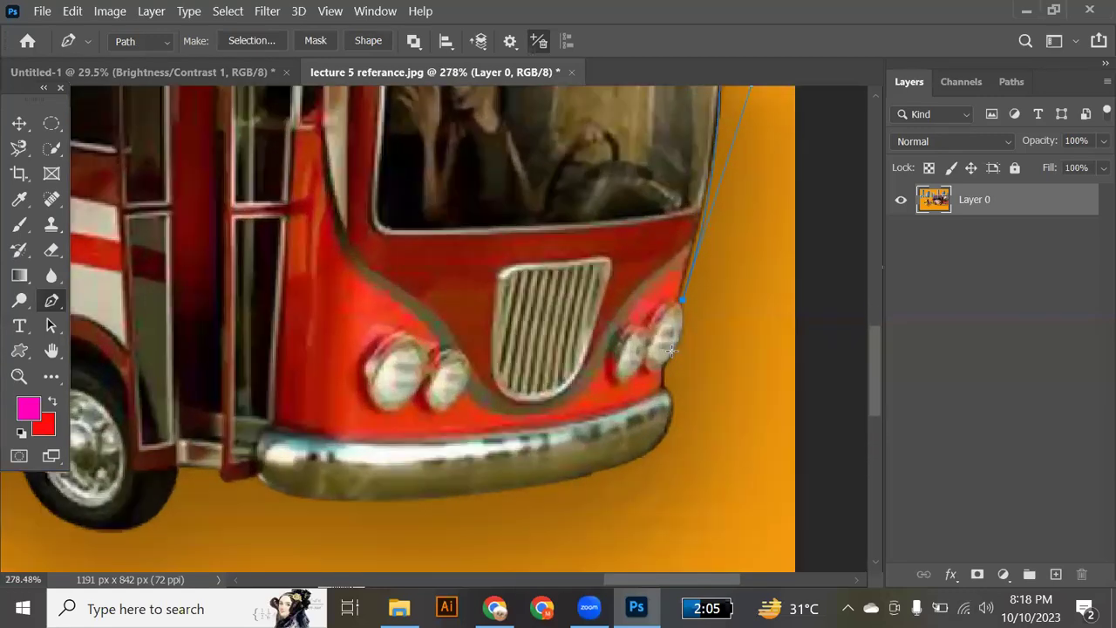
{"action": "left_click_drag", "start_coordinate": [663, 369], "coordinate": [634, 398]}
{"action": "left_click", "coordinate": [662, 369], "text": "alt"}
{"action": "left_click", "coordinate": [664, 388]}
Step: Trace the path around the front bumper's outer end and along its underside, ending at an anchor without an outgoing handle
{"action": "scroll", "coordinate": [660, 450], "scroll_direction": "down", "scroll_amount": 3}
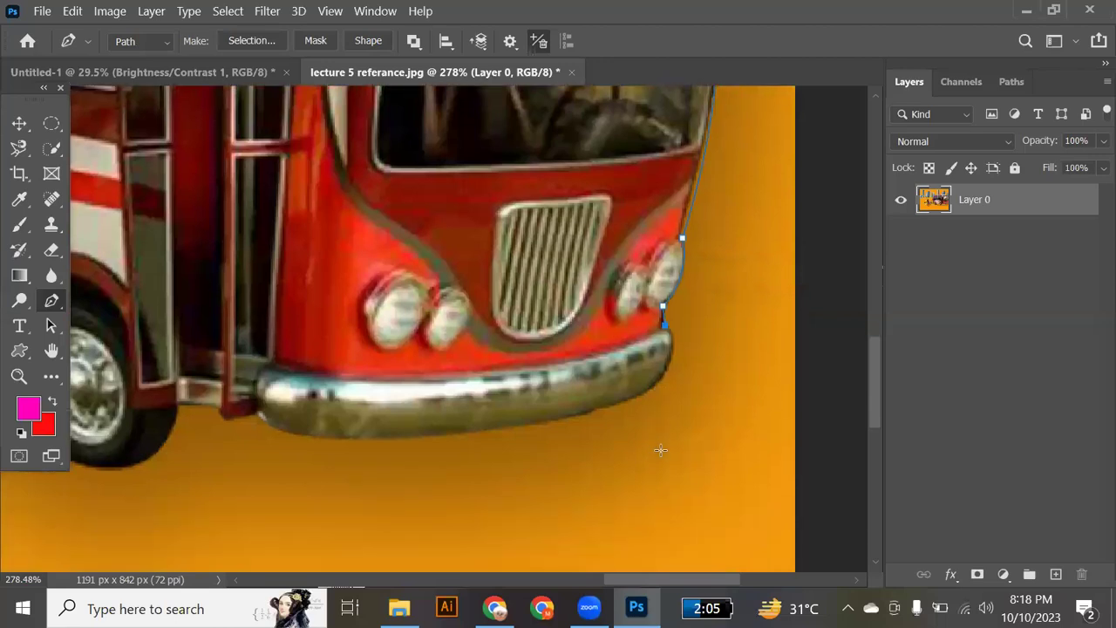
{"action": "scroll", "coordinate": [660, 450], "scroll_direction": "down", "scroll_amount": 1}
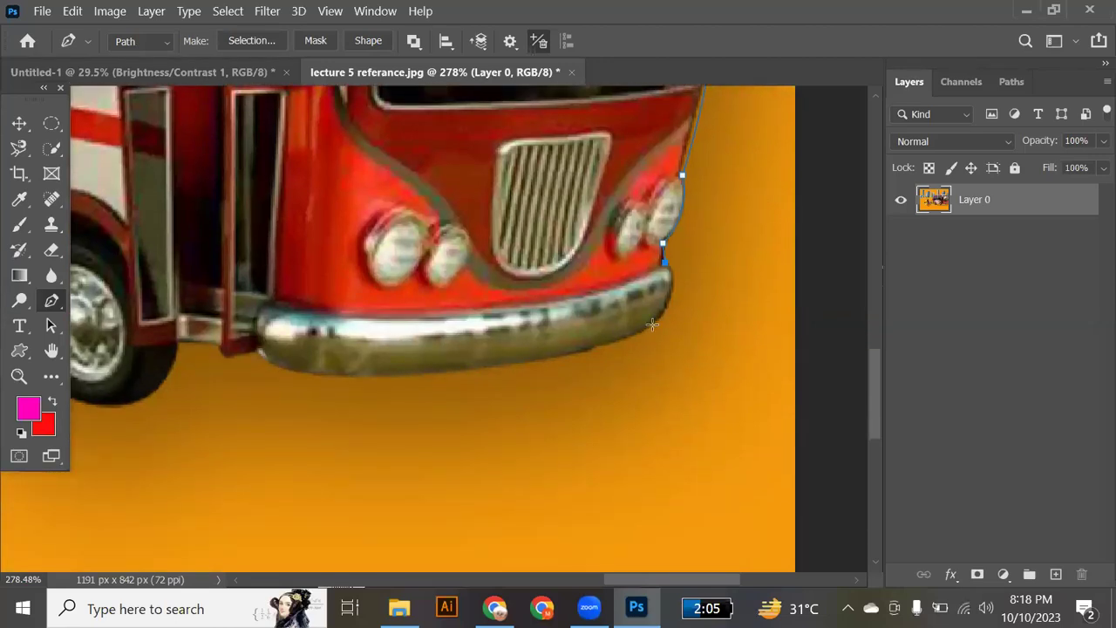
{"action": "left_click_drag", "start_coordinate": [627, 349], "coordinate": [619, 356]}
{"action": "left_click_drag", "start_coordinate": [259, 349], "coordinate": [187, 276]}
{"action": "key", "text": "ctrl+z"}
{"action": "left_click", "coordinate": [335, 375]}
{"action": "left_click_drag", "start_coordinate": [256, 362], "coordinate": [96, 377]}
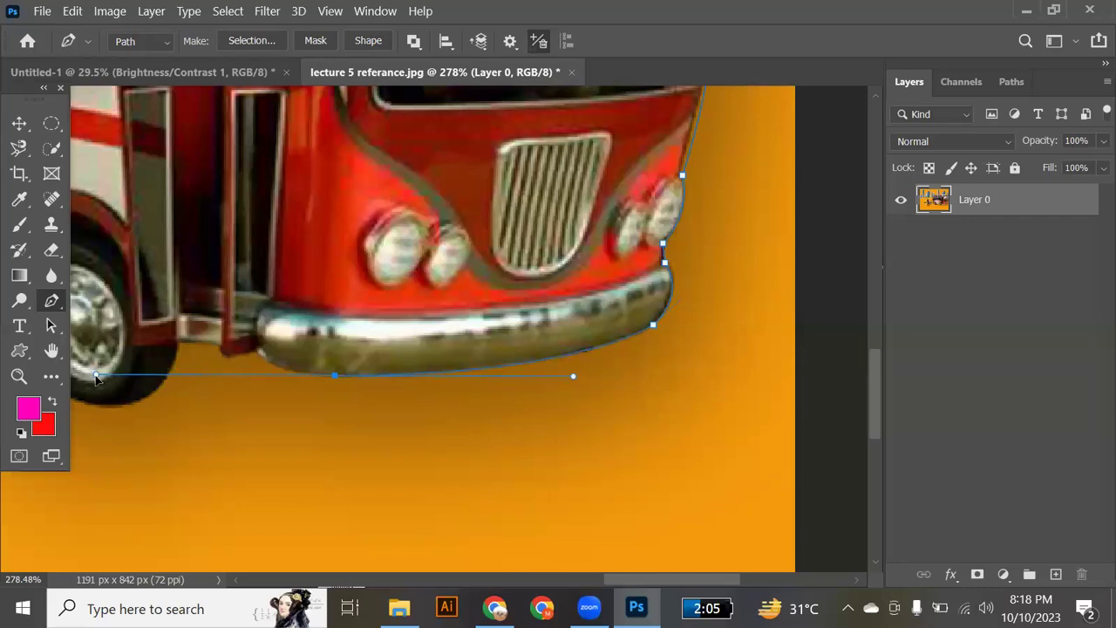
{"action": "left_click", "coordinate": [335, 375], "text": "alt"}
Step: Finish the path around the bumper's inner end and follow the lower edge of the door frame and step
{"action": "left_click_drag", "start_coordinate": [253, 349], "coordinate": [580, 350]}
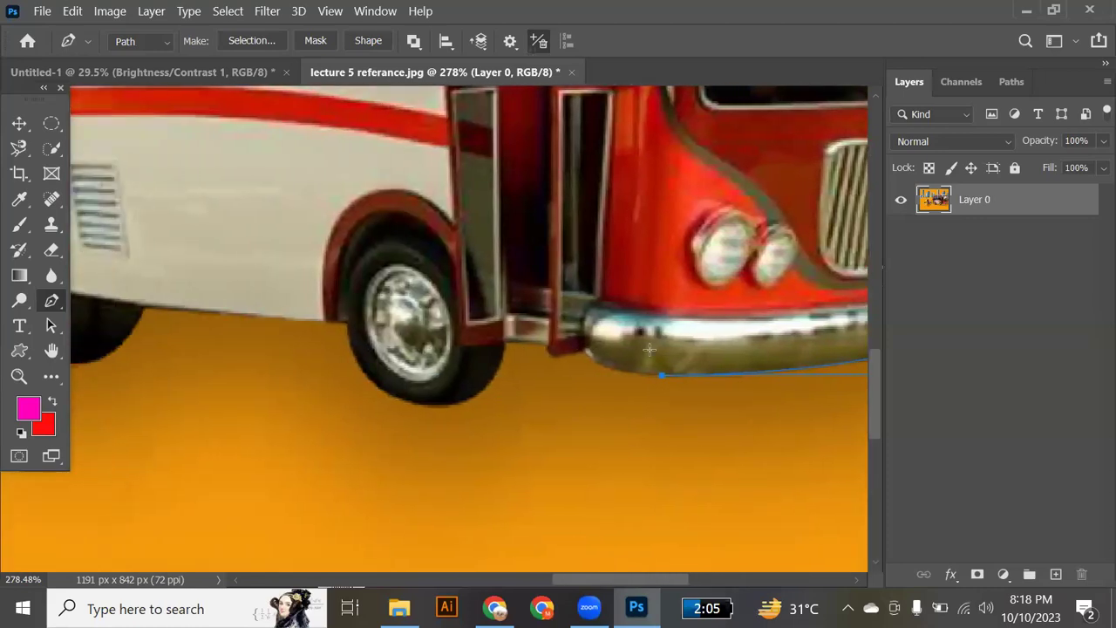
{"action": "left_click_drag", "start_coordinate": [575, 325], "coordinate": [568, 326]}
{"action": "key", "text": "ctrl+z"}
{"action": "left_click", "coordinate": [554, 355]}
{"action": "left_click", "coordinate": [543, 344]}
Step: Curve the path around the bottom of the front wheel up to the bus body and remove the outgoing handle
{"action": "left_click_drag", "start_coordinate": [422, 407], "coordinate": [337, 395]}
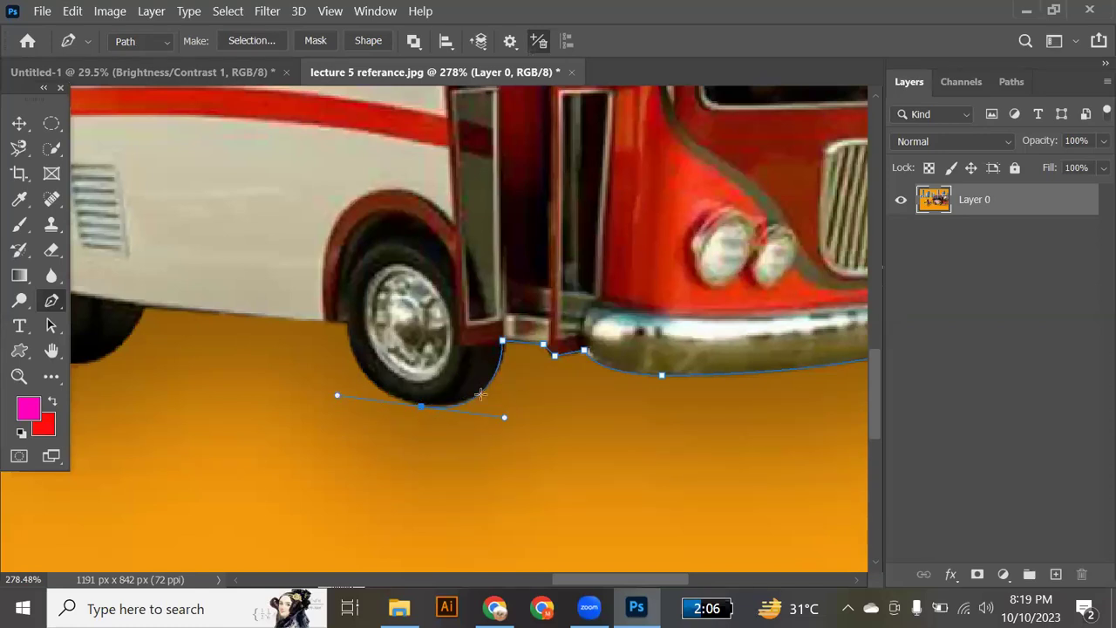
{"action": "left_click", "coordinate": [422, 406]}
{"action": "left_click_drag", "start_coordinate": [347, 323], "coordinate": [347, 253]}
{"action": "left_click", "coordinate": [349, 322], "text": "alt"}
Step: Run the path straight along the body's lower edge and curve it around the bottom of the rear wheel
{"action": "scroll", "coordinate": [342, 322], "scroll_direction": "left", "scroll_amount": 5}
{"action": "scroll", "coordinate": [342, 321], "scroll_direction": "left", "scroll_amount": 1}
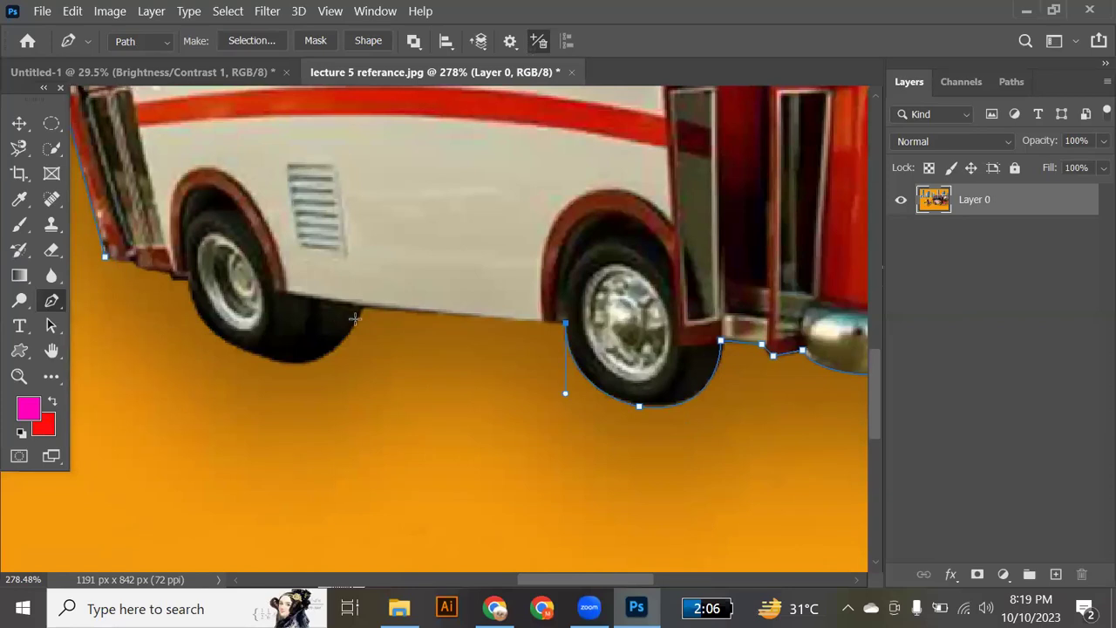
{"action": "left_click", "coordinate": [363, 305]}
{"action": "left_click_drag", "start_coordinate": [265, 357], "coordinate": [194, 330]}
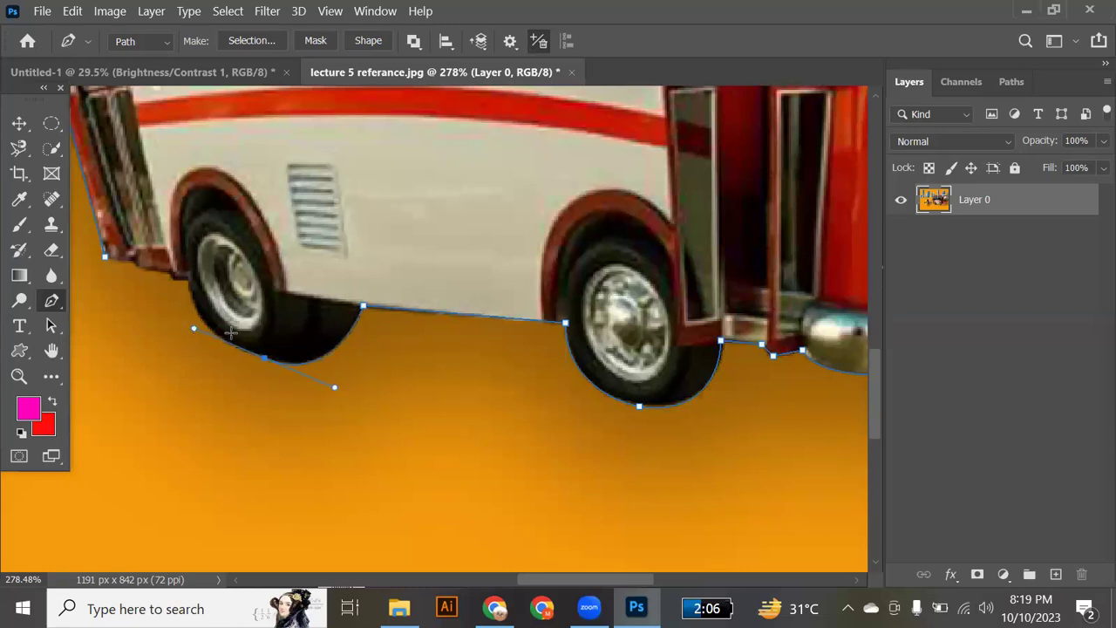
{"action": "left_click", "coordinate": [266, 359], "text": "alt"}
{"action": "key", "text": "ctrl+z"}
{"action": "scroll", "coordinate": [184, 316], "scroll_direction": "left", "scroll_amount": 3}
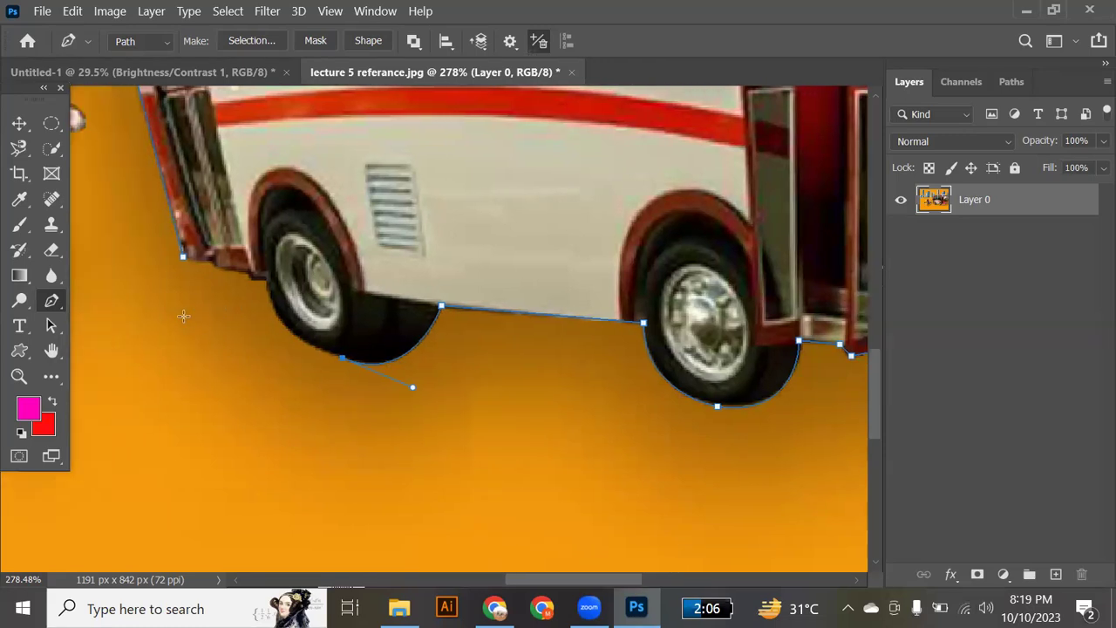
Step: Complete the path up the rear wheel's outer side and along the rear lower edge back to the starting corner
{"action": "left_click_drag", "start_coordinate": [267, 278], "coordinate": [263, 214]}
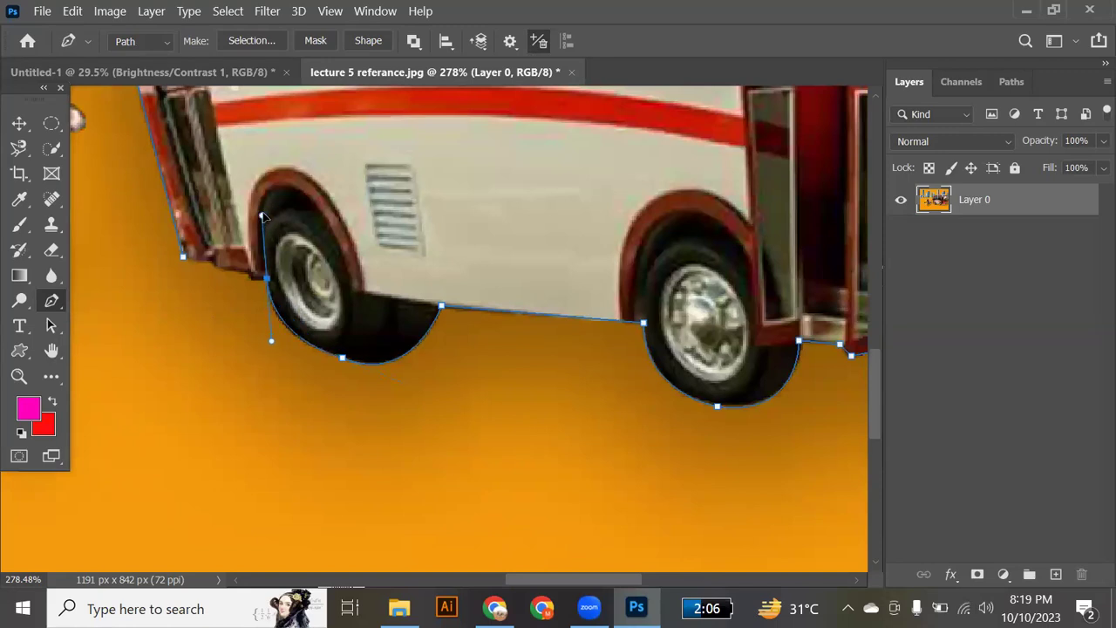
{"action": "left_click", "coordinate": [267, 276], "text": "alt"}
{"action": "left_click", "coordinate": [253, 278]}
{"action": "left_click", "coordinate": [215, 265]}
{"action": "scroll", "coordinate": [242, 272], "scroll_direction": "down", "scroll_amount": 3}
{"action": "scroll", "coordinate": [242, 273], "scroll_direction": "down", "scroll_amount": 3}
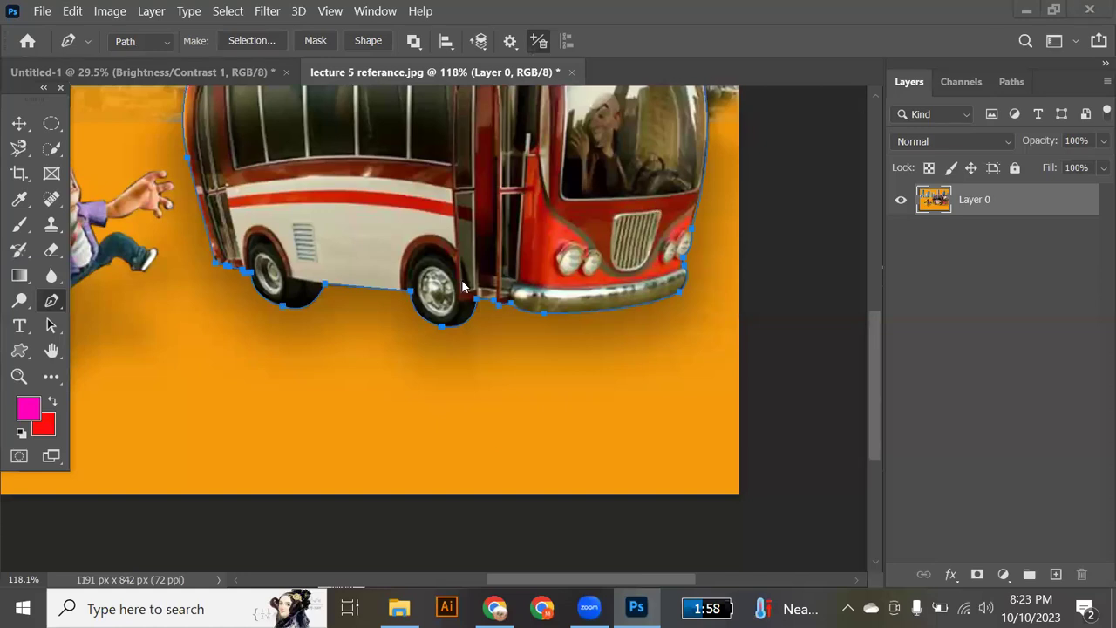
{"action": "scroll", "coordinate": [461, 279], "scroll_direction": "down", "scroll_amount": 2}
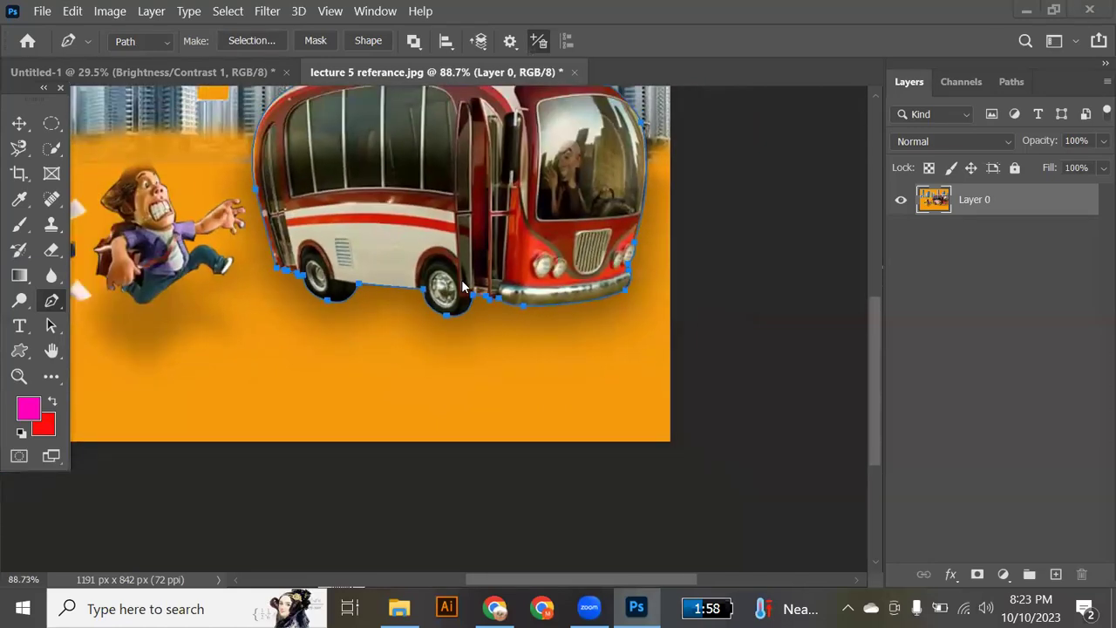